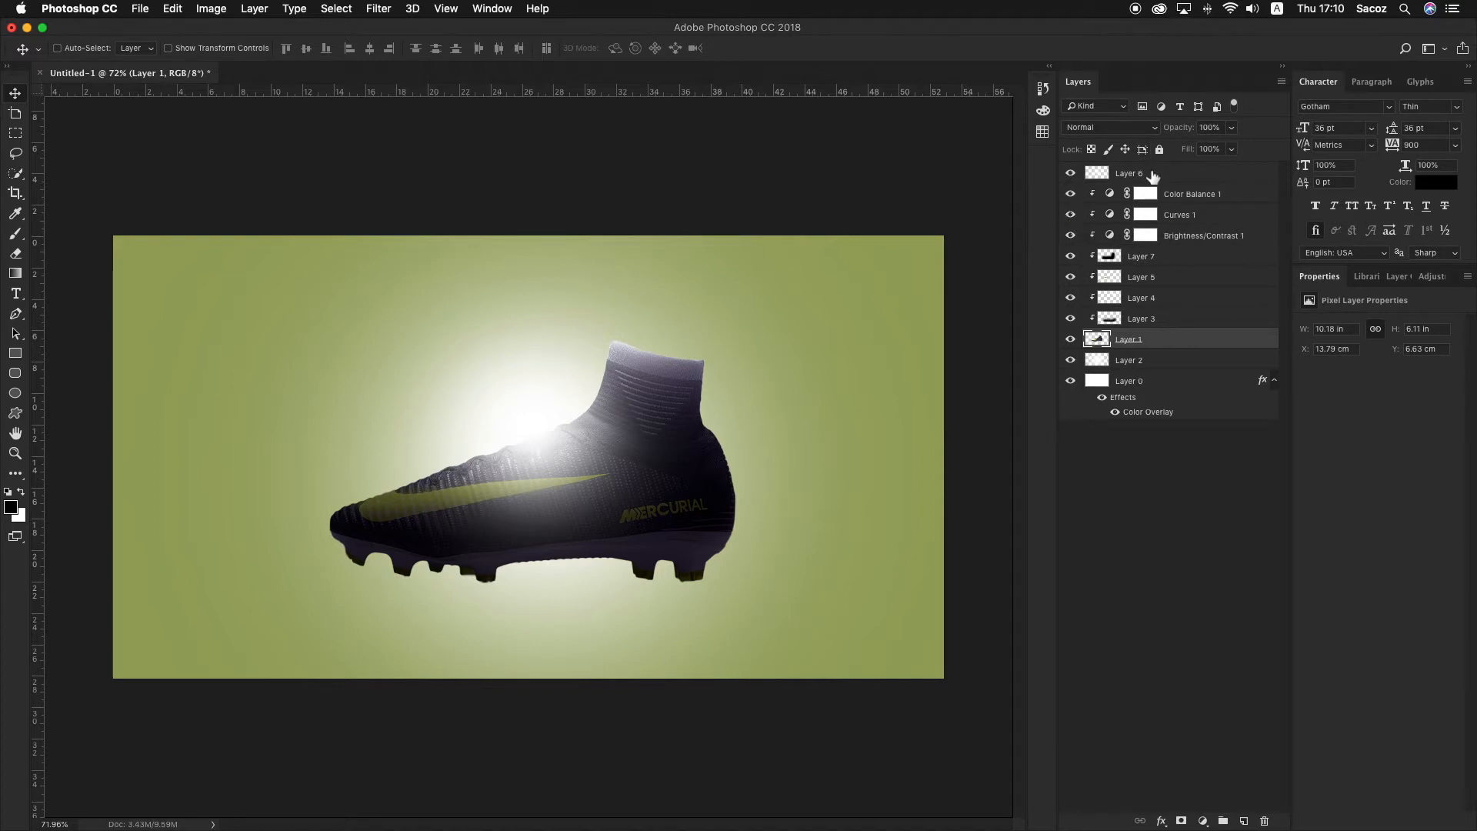
Group all layers above the background layer, from Layer 6 down to Layer 2.
left_click(1152, 176)
left_click(1146, 361, "shift")
key("super+g")
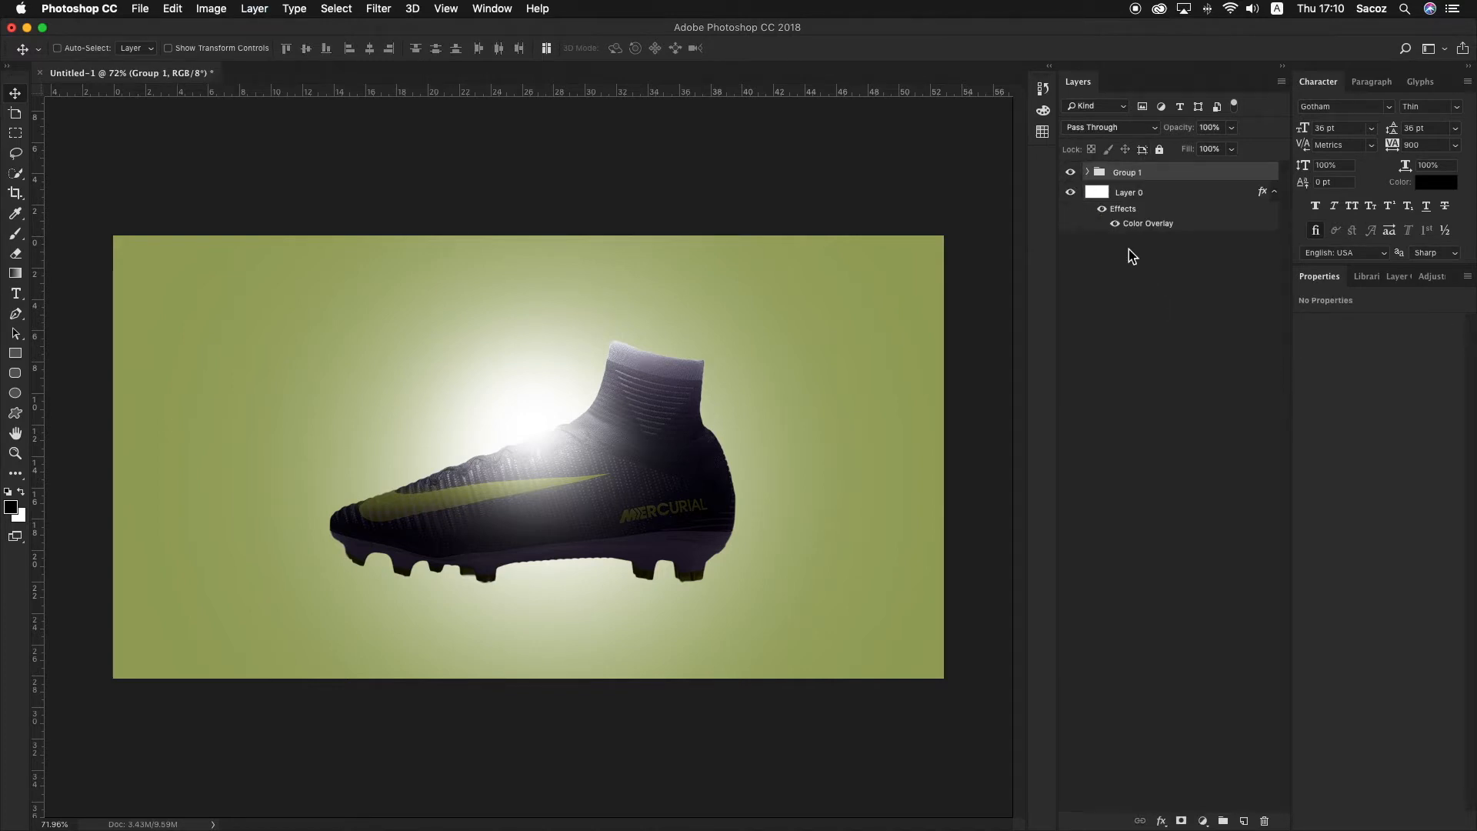
Hide the finished shoe group and paste the original shoe image as a new layer directly above the background layer.
left_click(1087, 172)
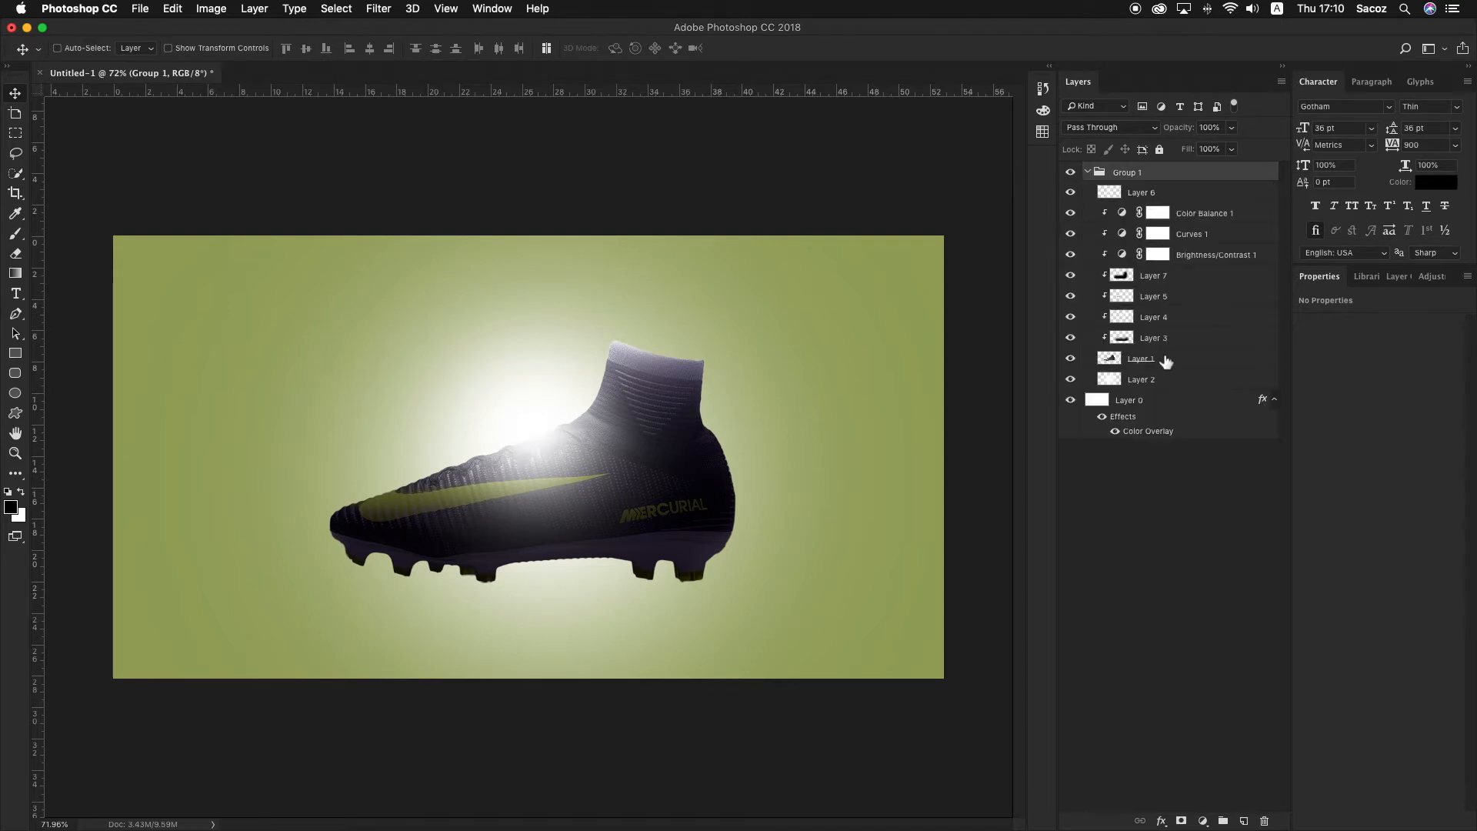
left_click(1167, 362)
left_click(1087, 172)
left_click(1070, 172)
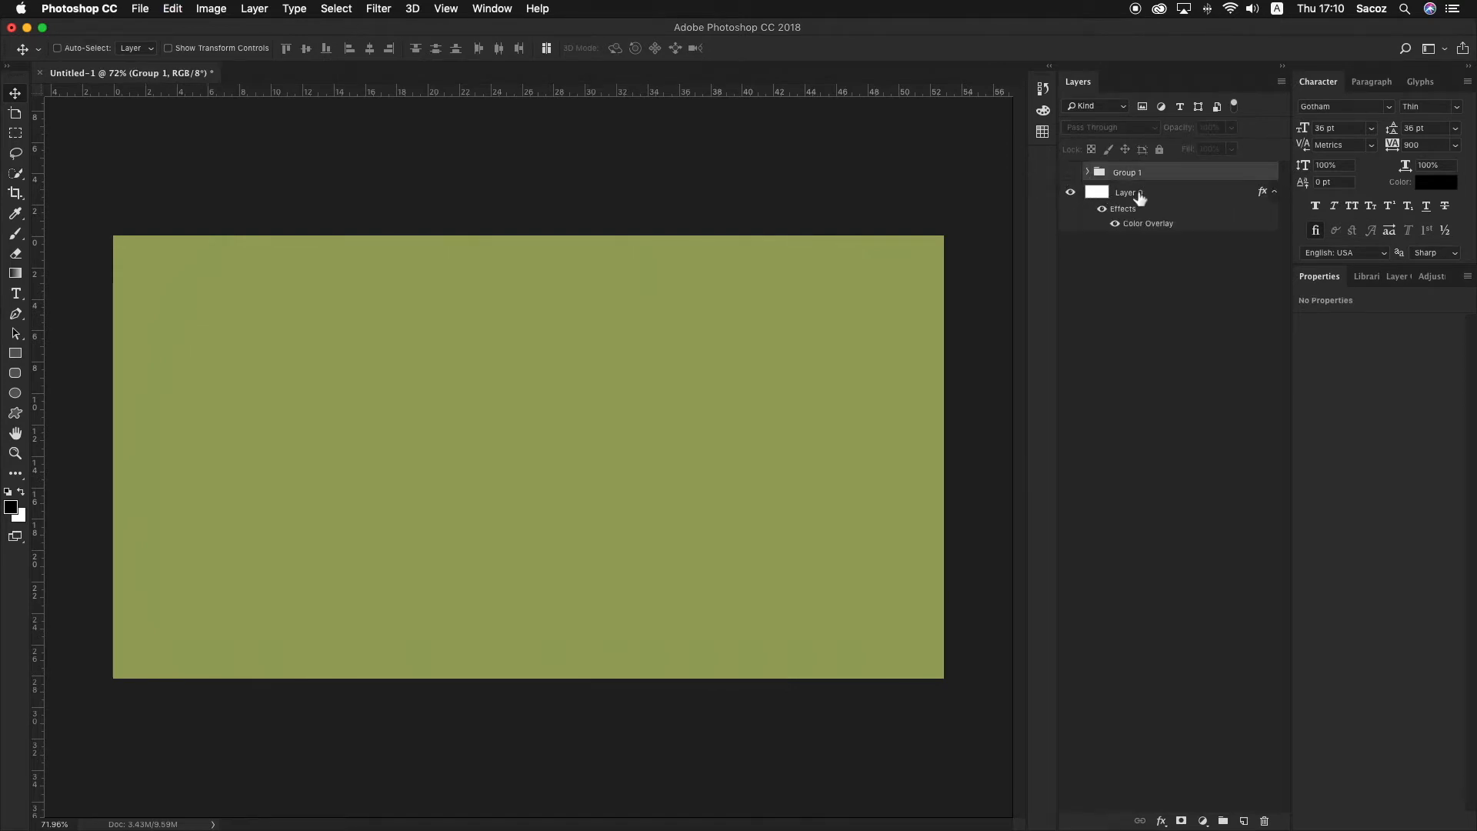
key("super+v")
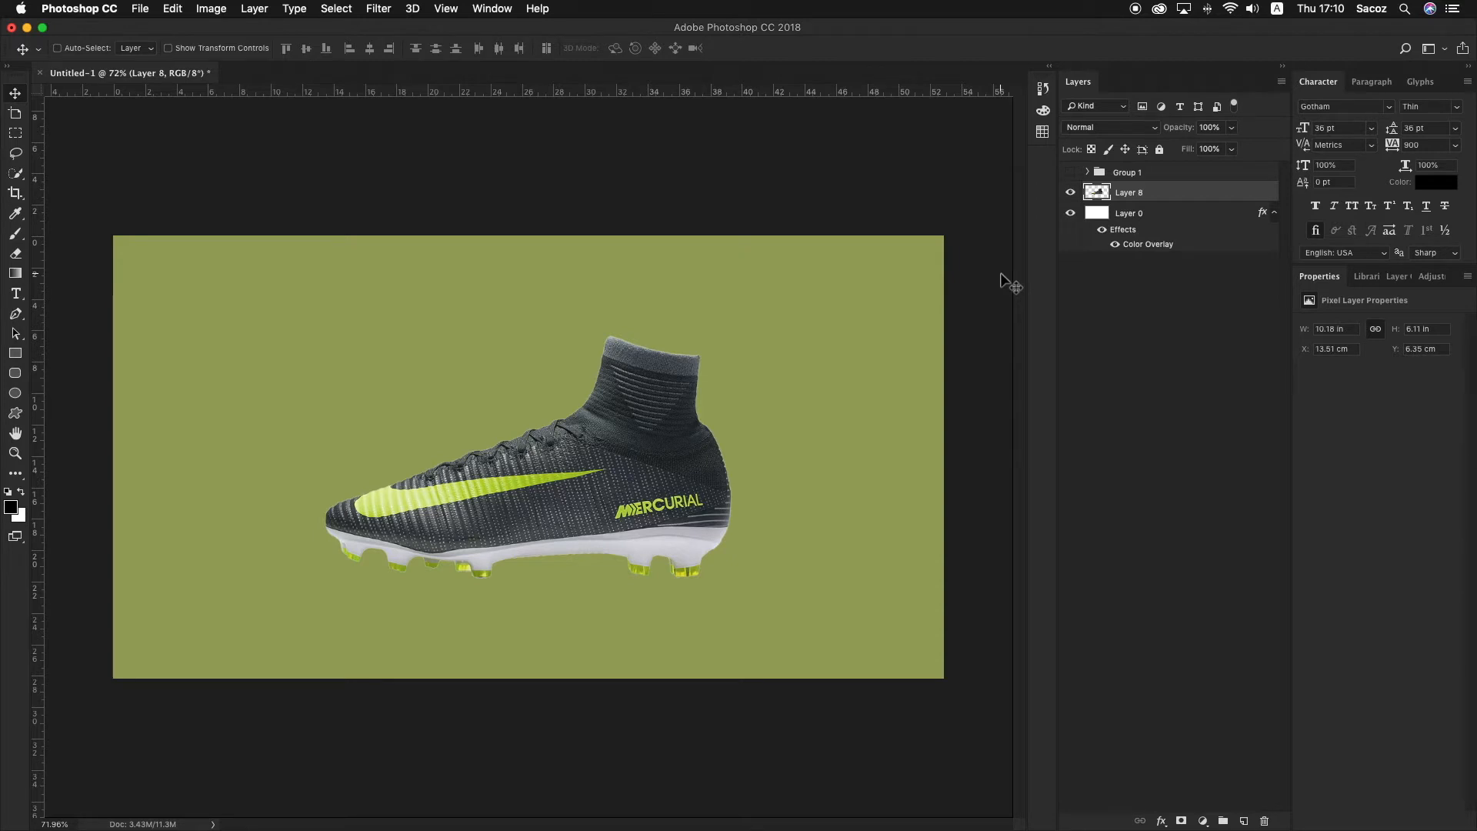
Change the background layer's Color Overlay to red ea3131.
double_click(1176, 245)
left_click(1145, 178)
left_click_drag(922, 243, 917, 184)
left_click_drag(821, 265, 868, 201)
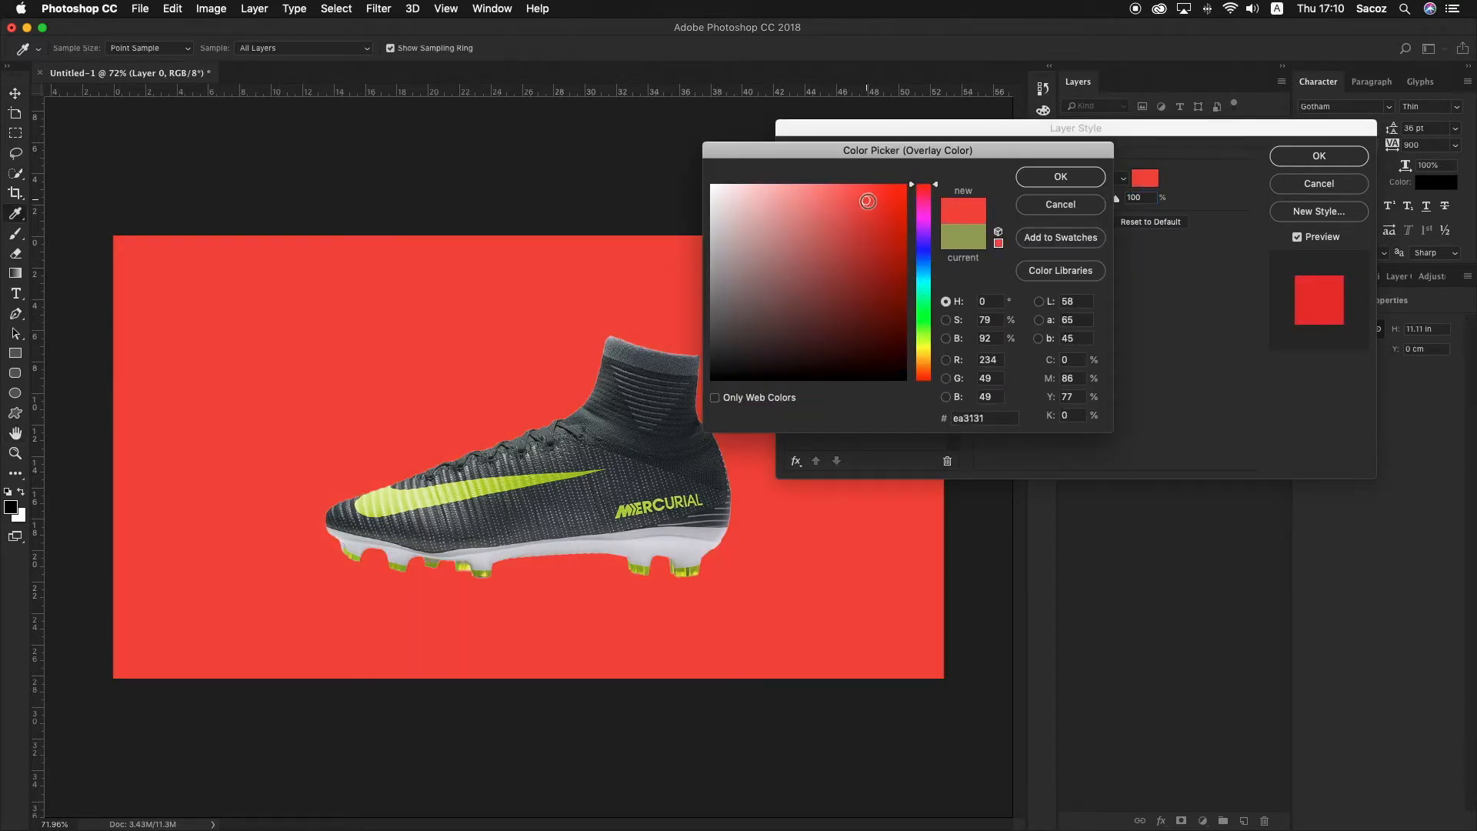
key("Return")
key("Return")
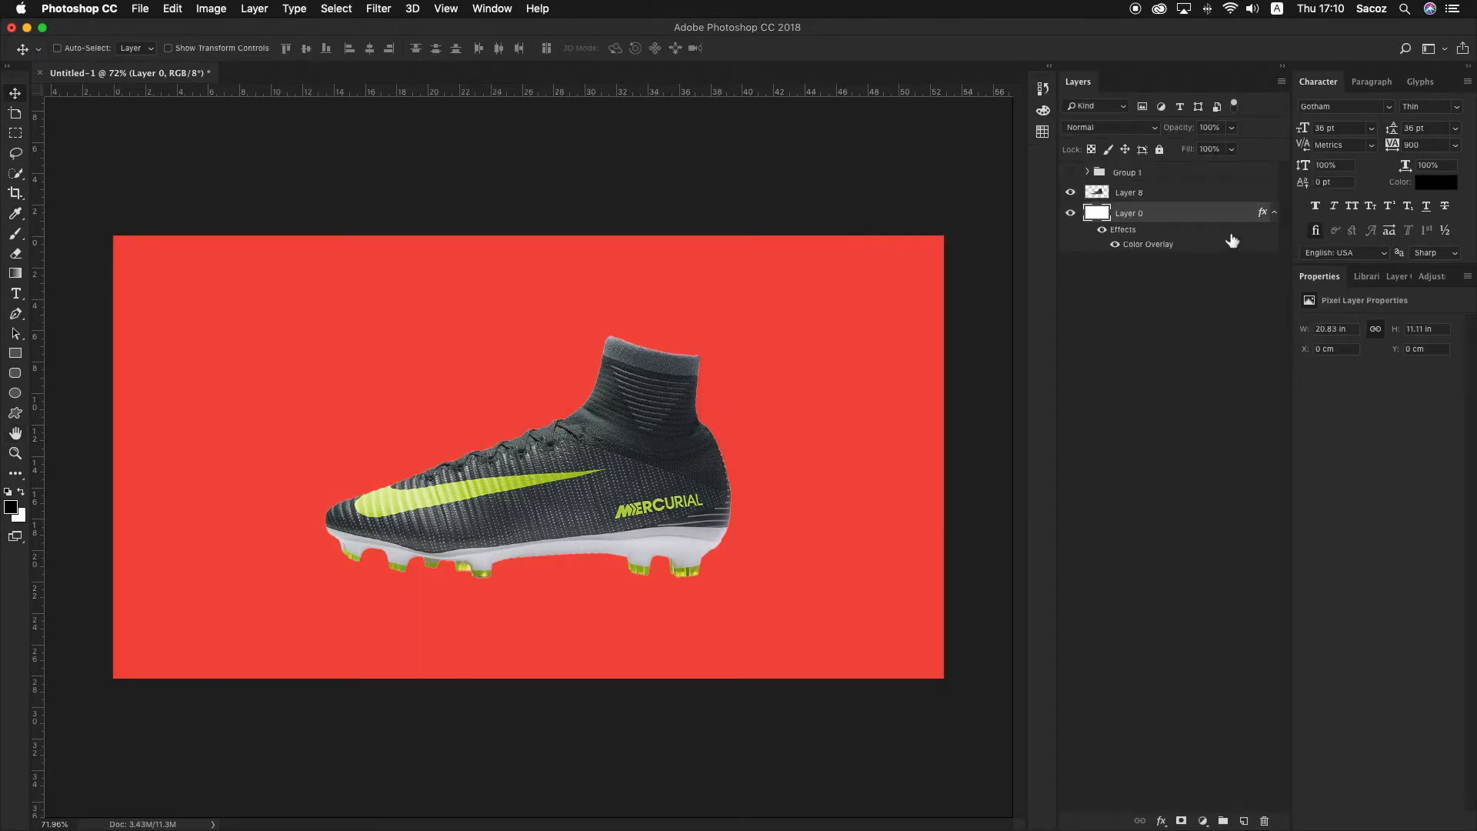
Try the overlay colours 4fea31, 97b600 sampled from the swoosh and pale cedf7d on the background layer, and cancel them.
double_click(1185, 241)
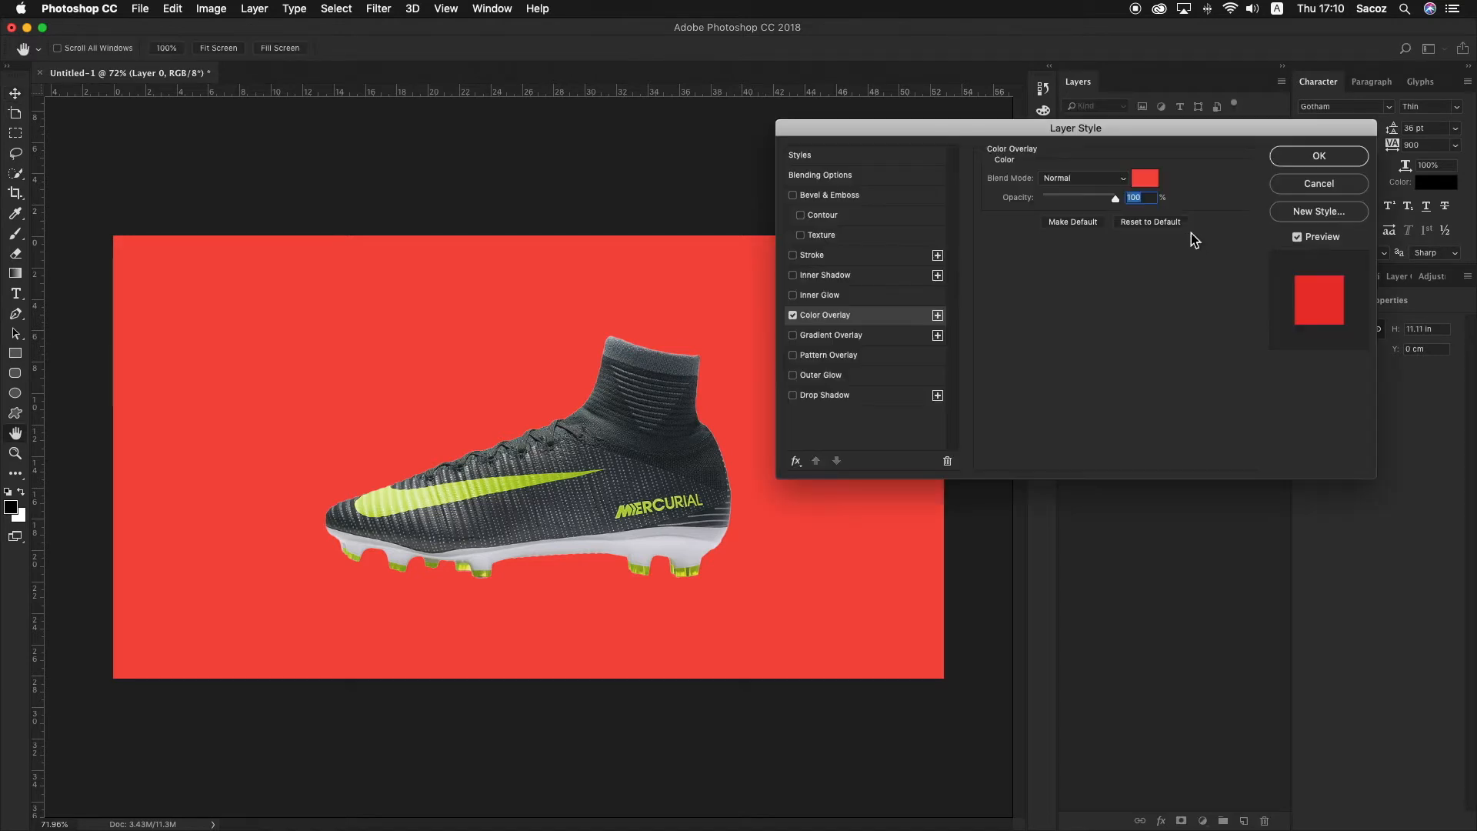
left_click(1151, 180)
left_click_drag(927, 238, 936, 321)
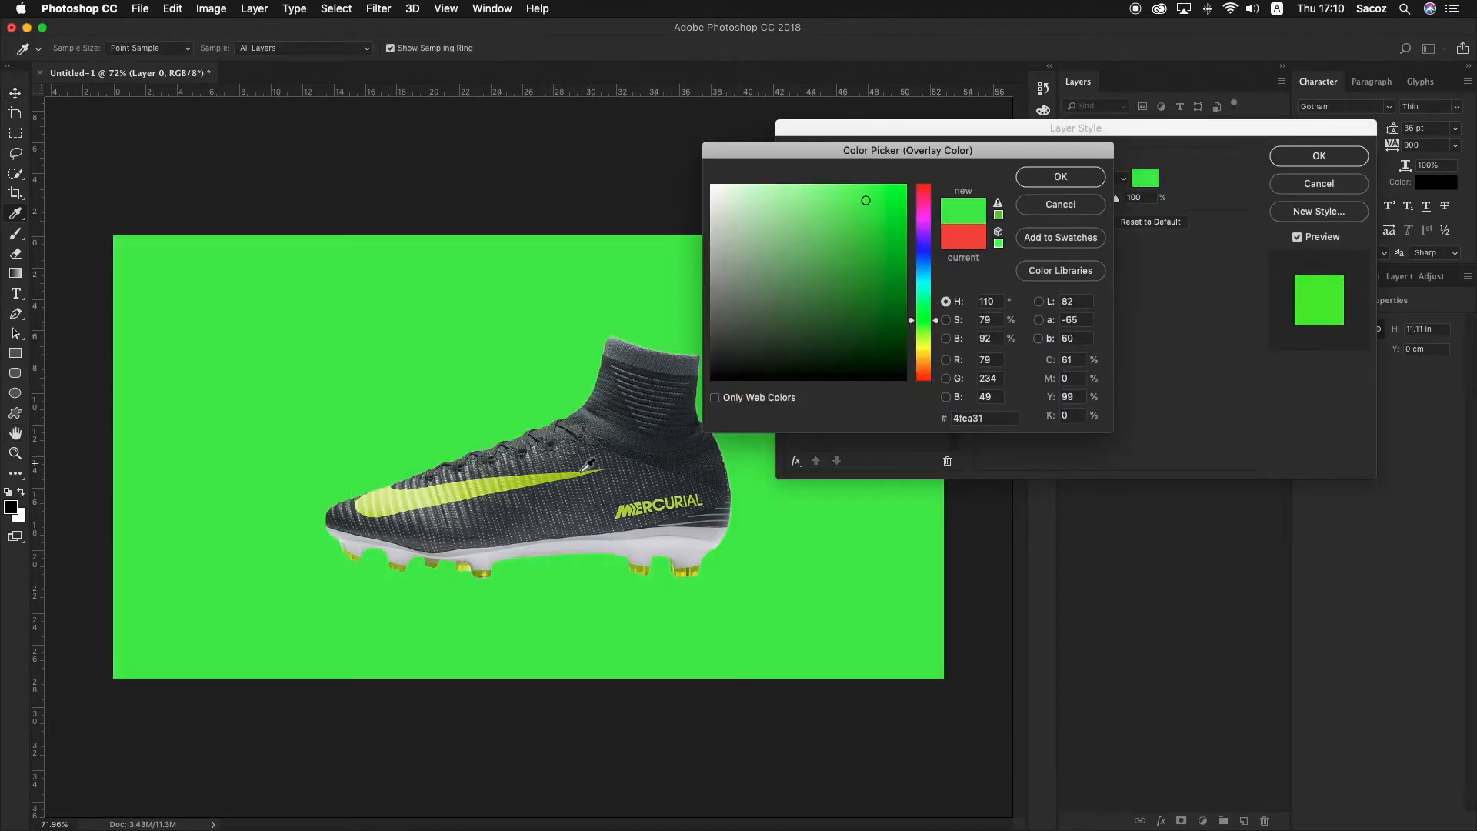
left_click(527, 476)
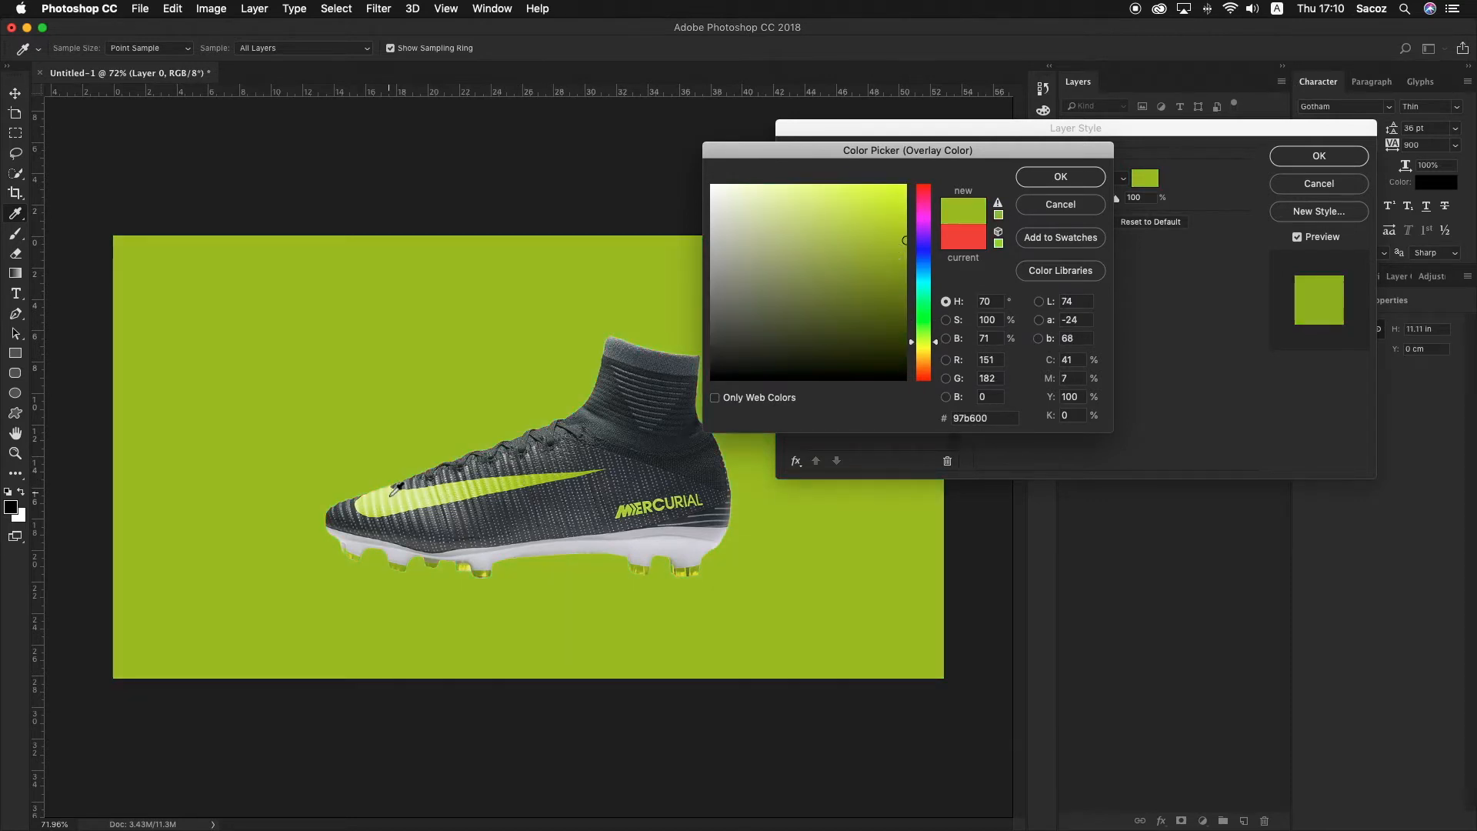
left_click(785, 202)
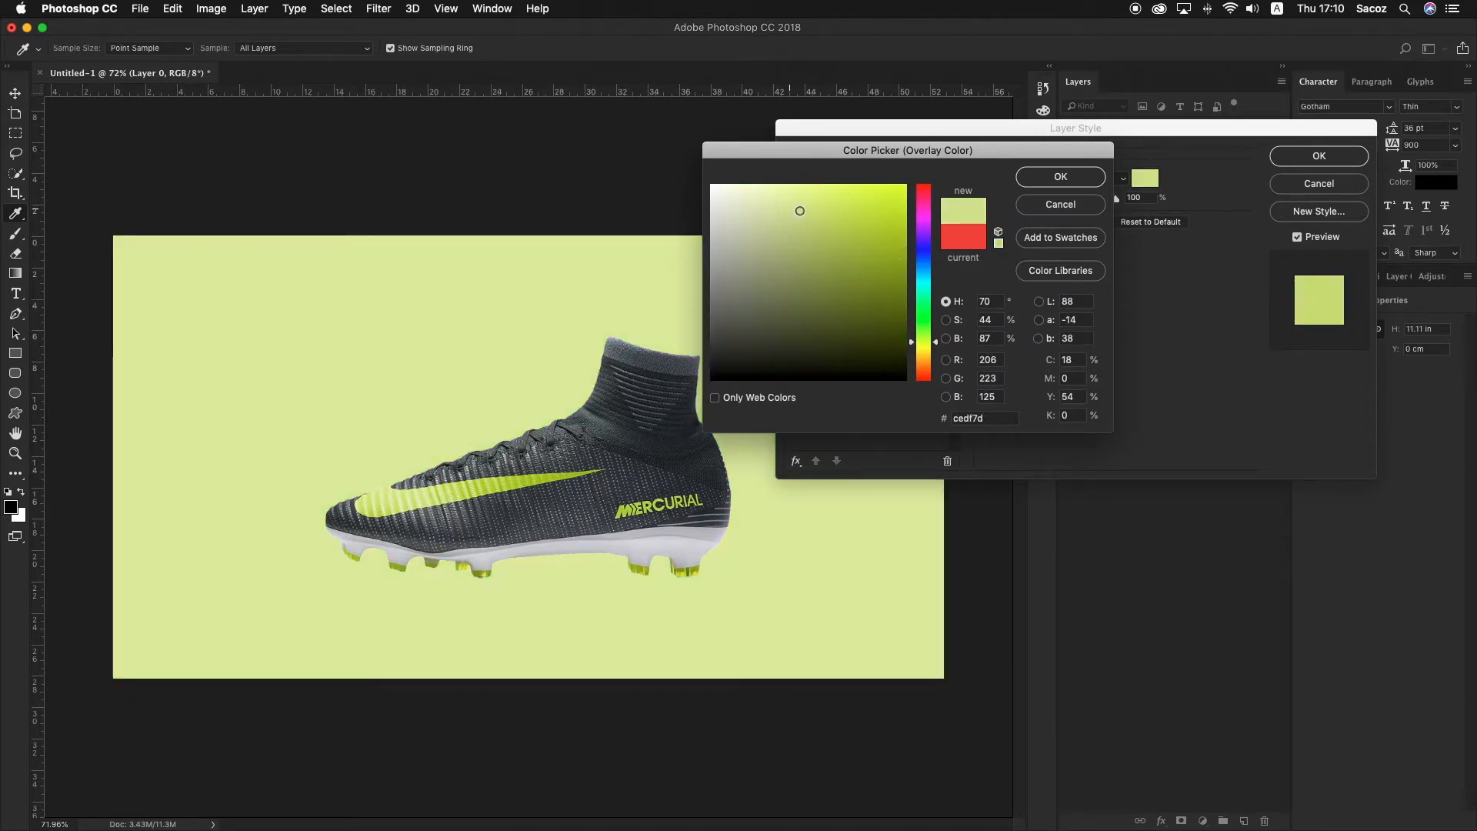
left_click(1077, 200)
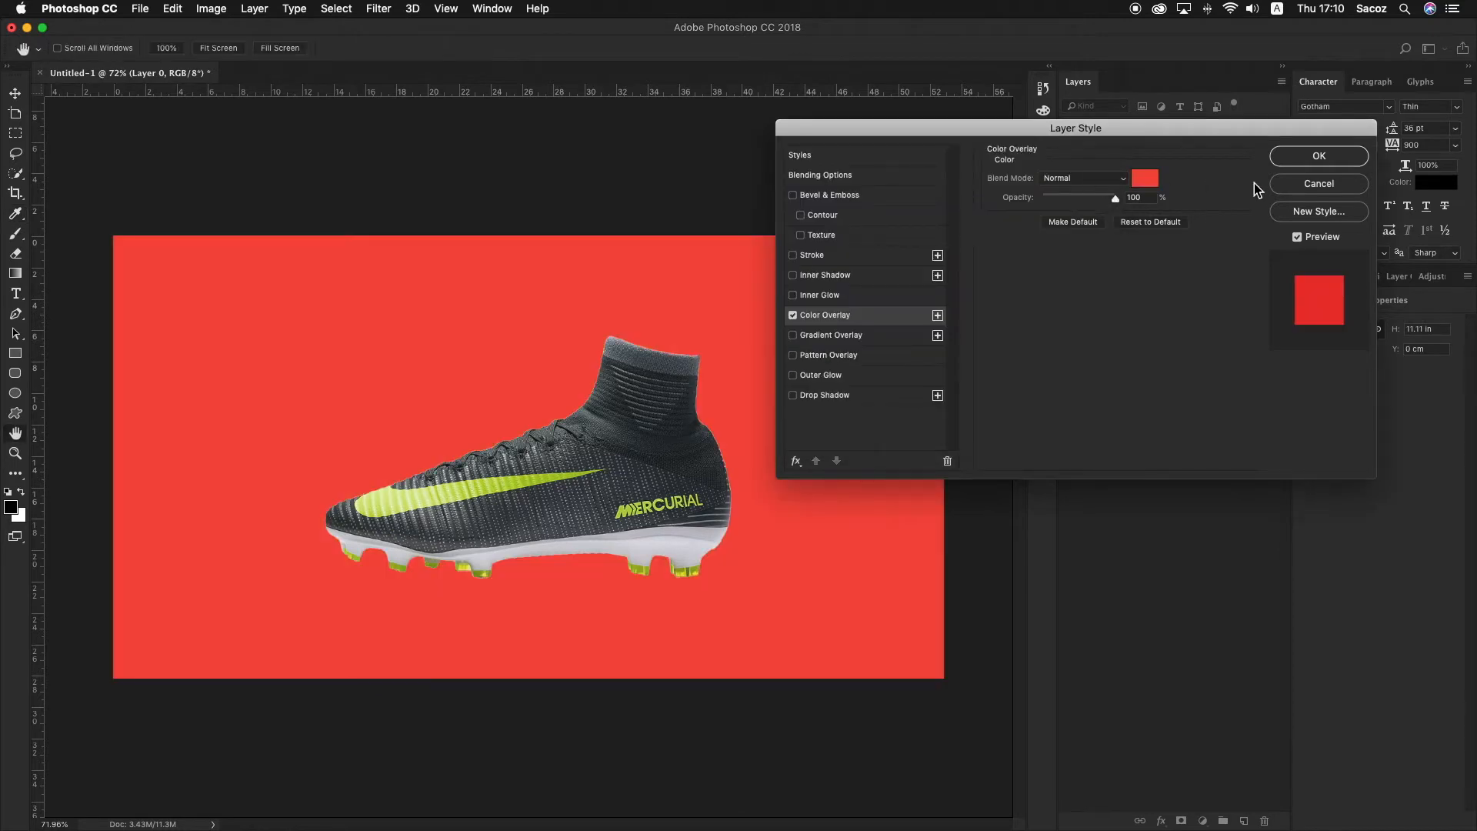
left_click(1303, 183)
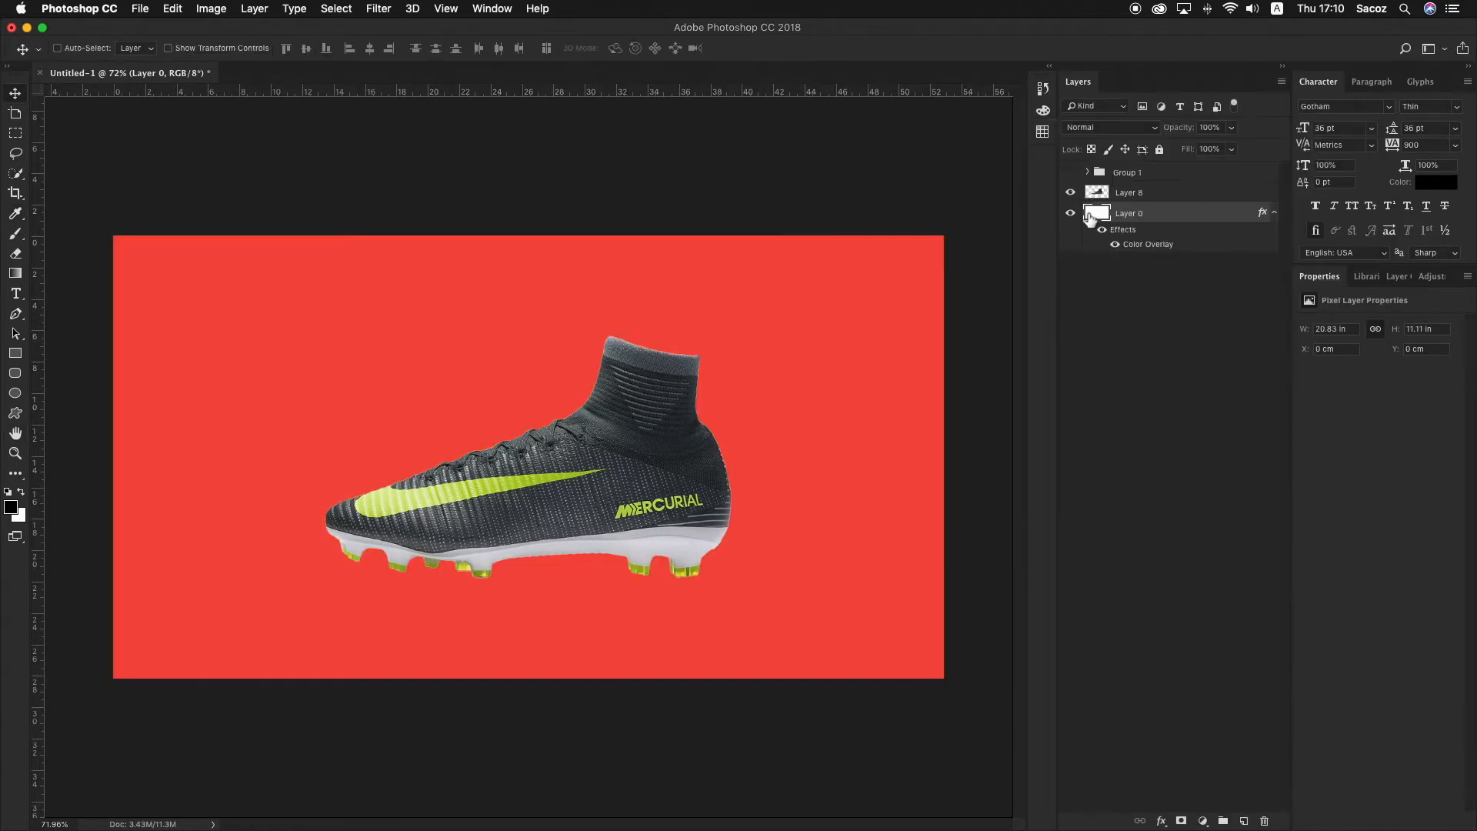
Dismiss the background's overlay colour settings and undo the red overlay.
double_click(1138, 246)
left_click(1145, 179)
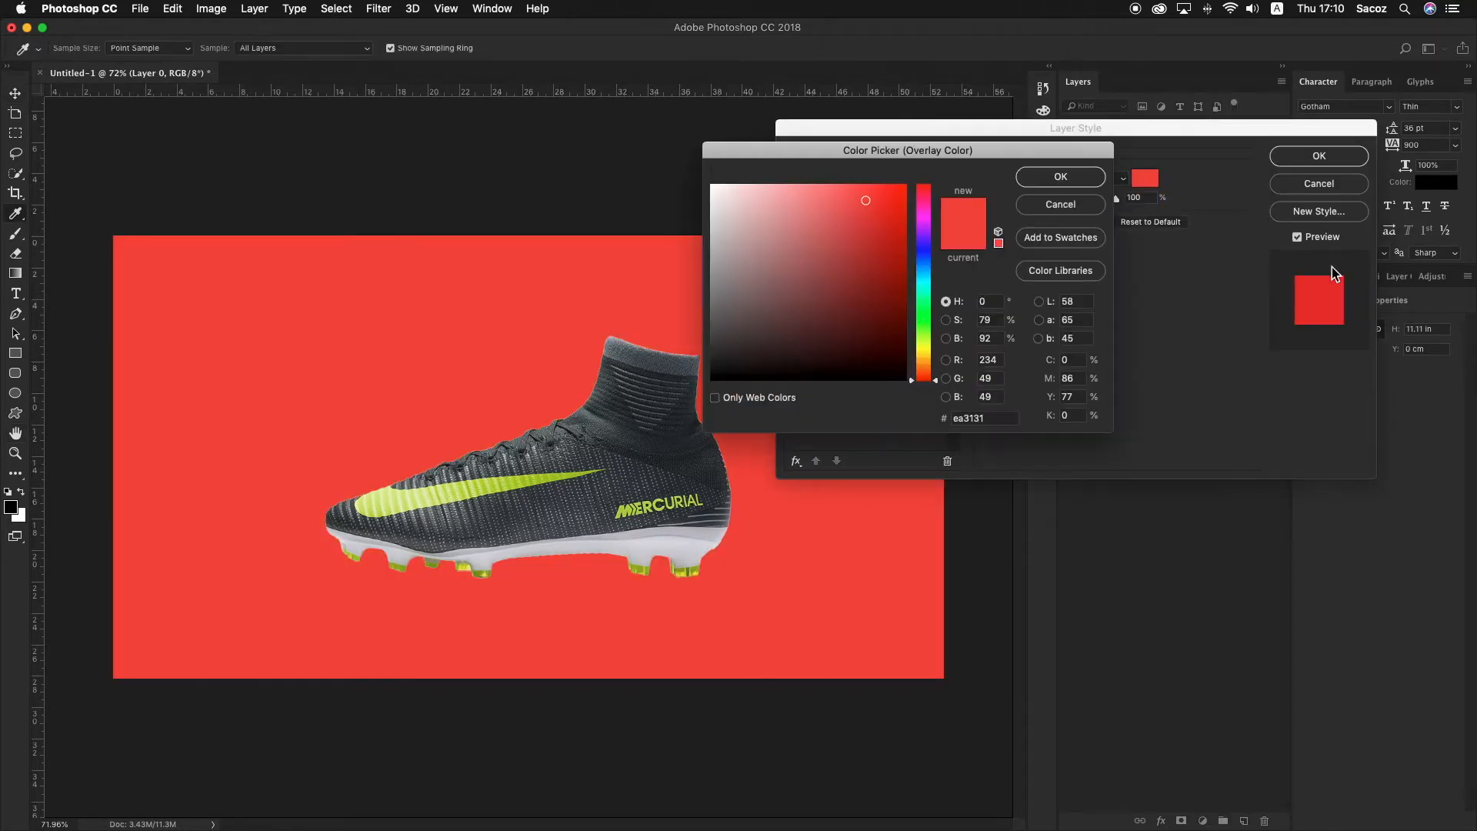
left_click(1071, 203)
left_click(1304, 185)
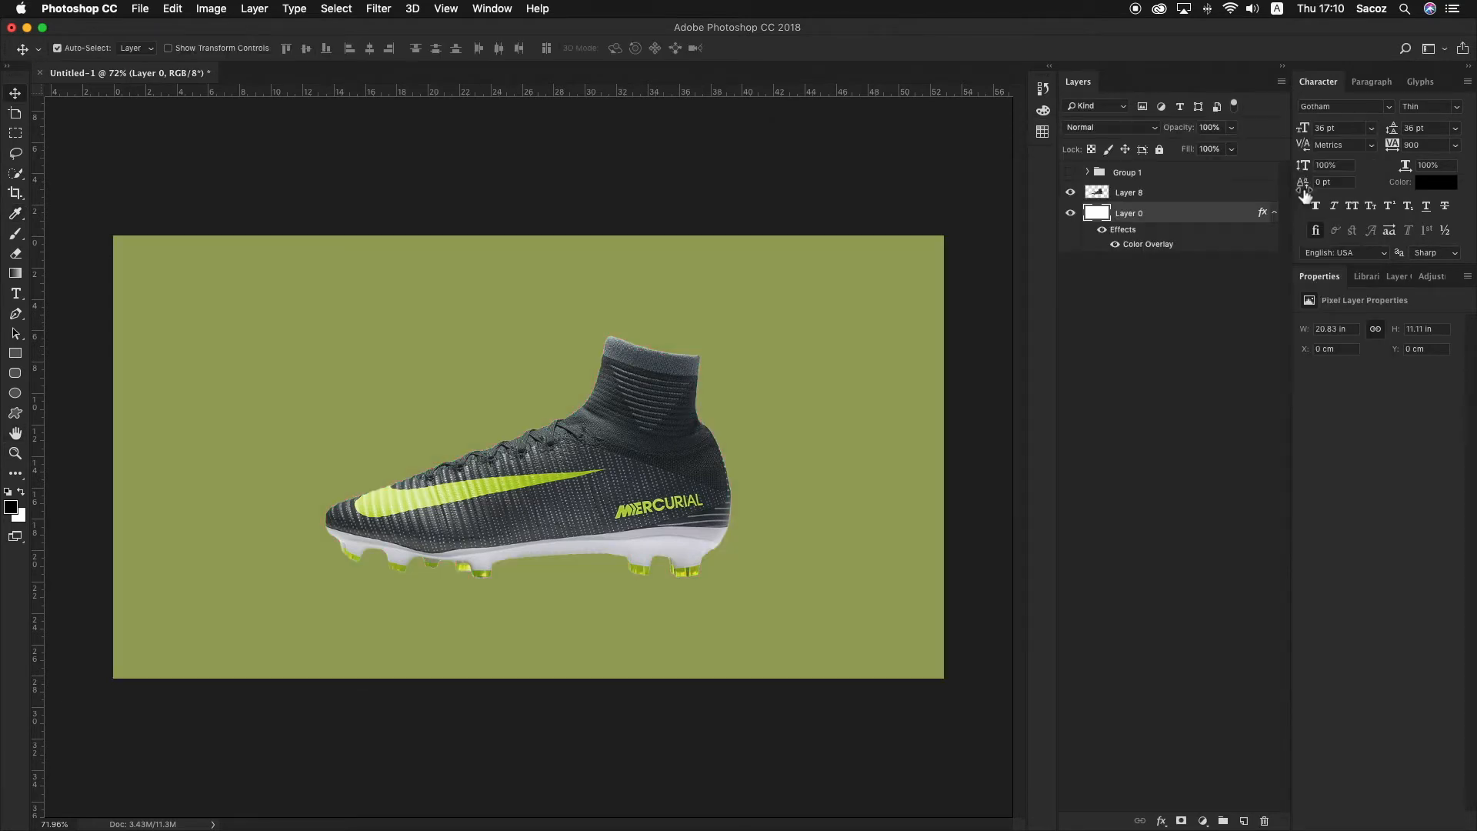
Inspect the colour code used by the background layer's Color Overlay.
key("z")
left_click_drag(954, 263, 993, 263)
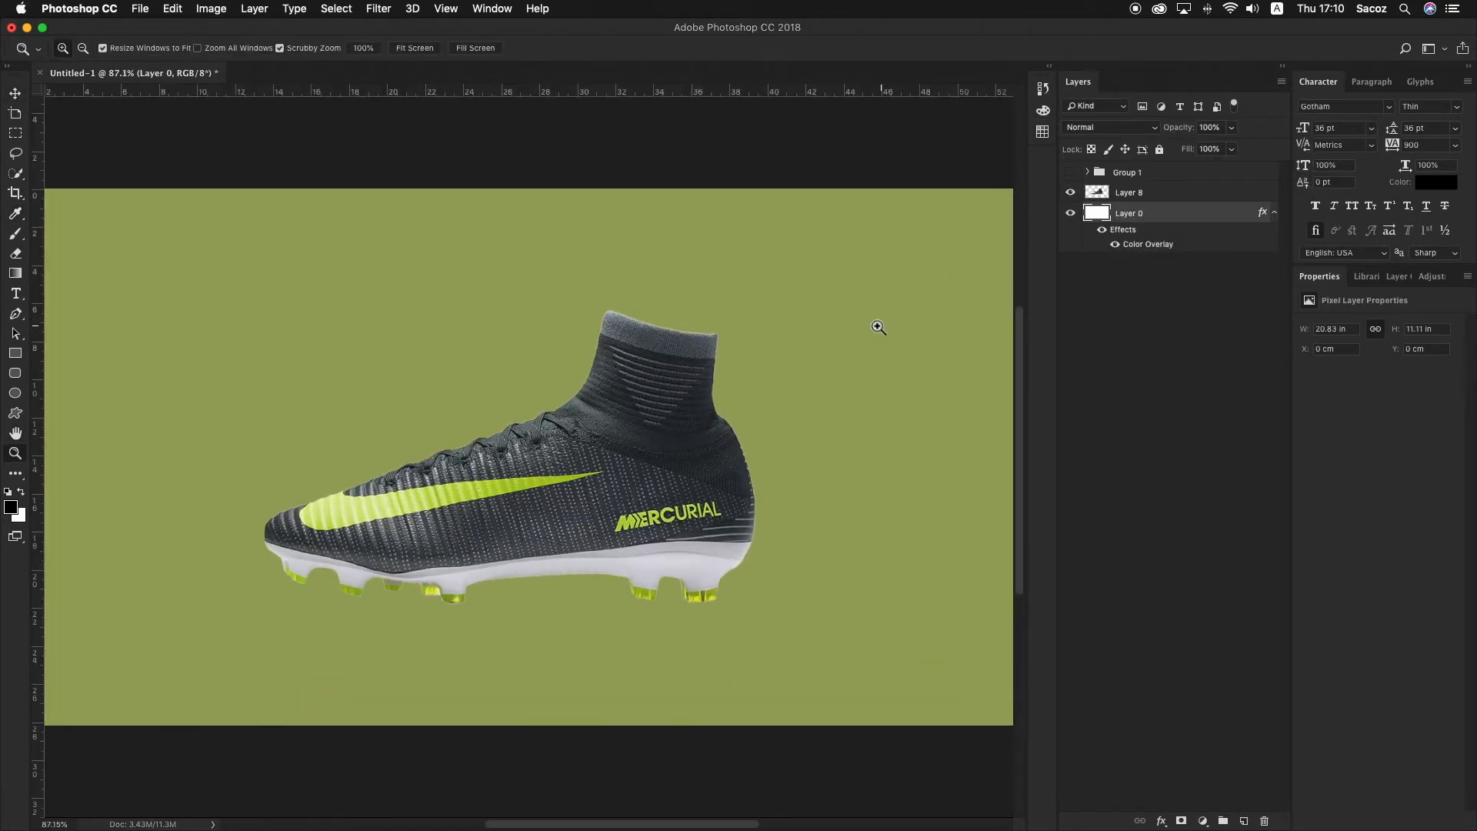
left_click(883, 331)
double_click(1135, 246)
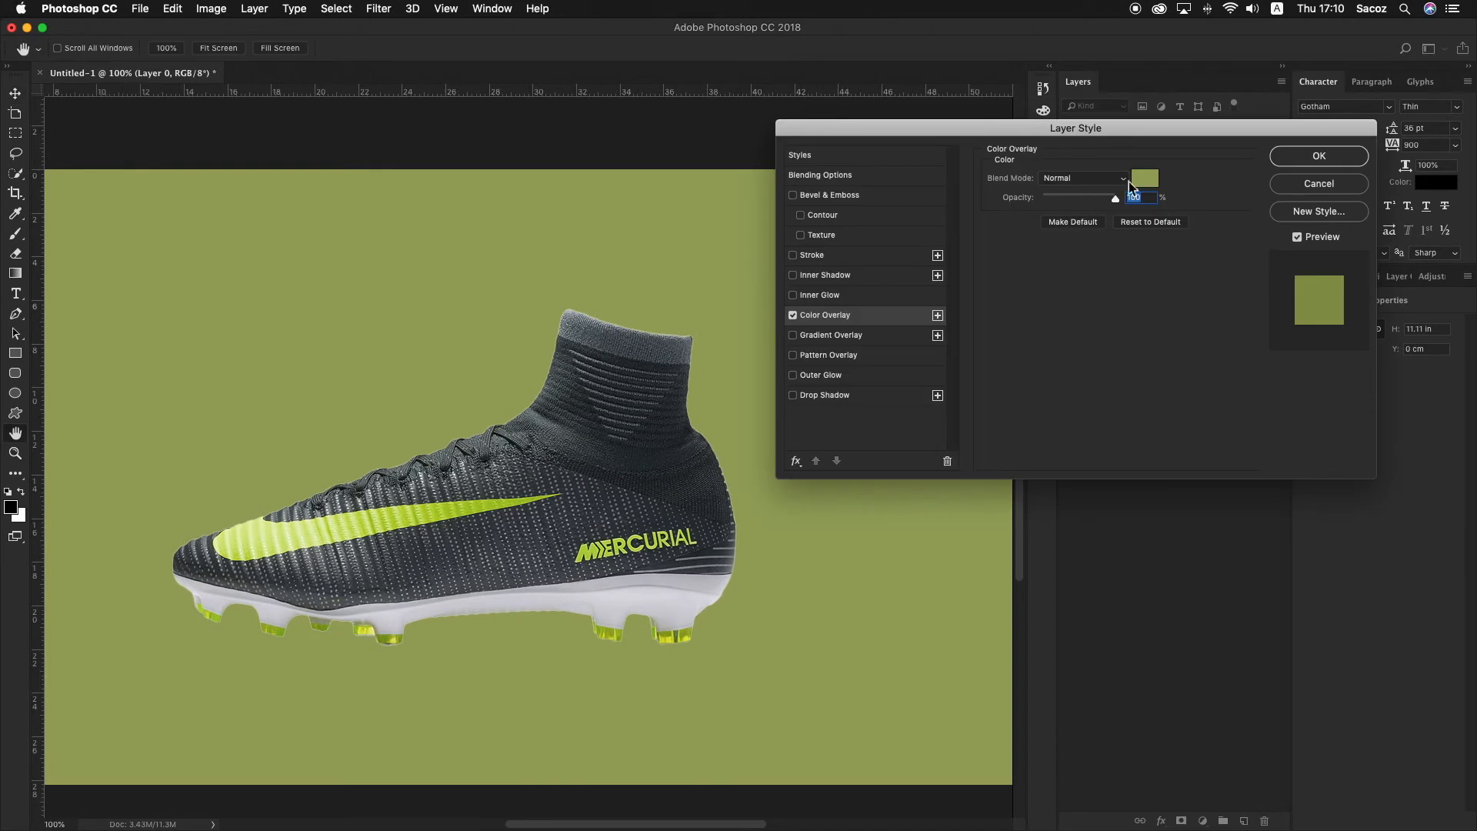
left_click(1145, 178)
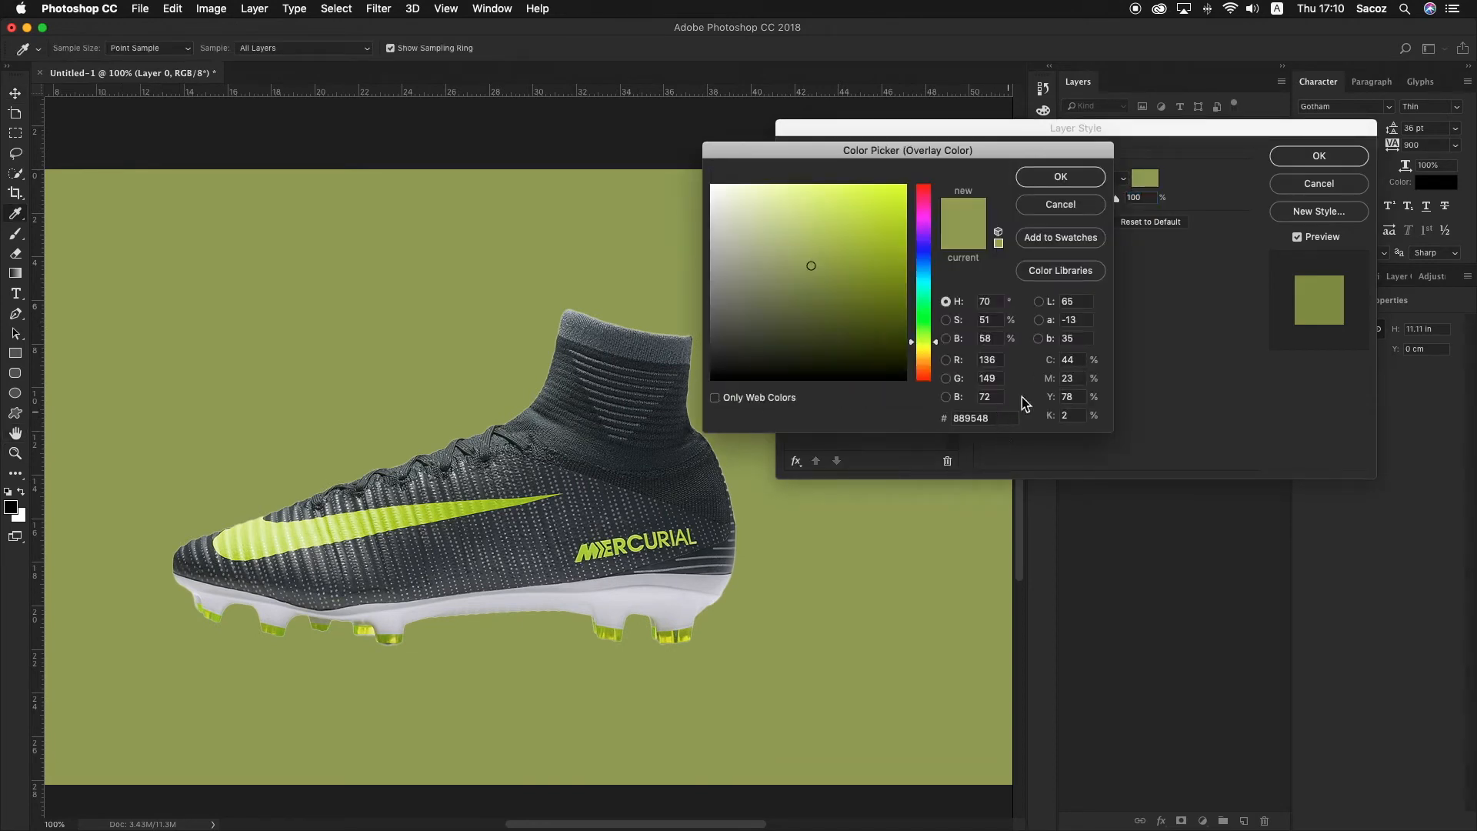
left_click(1062, 177)
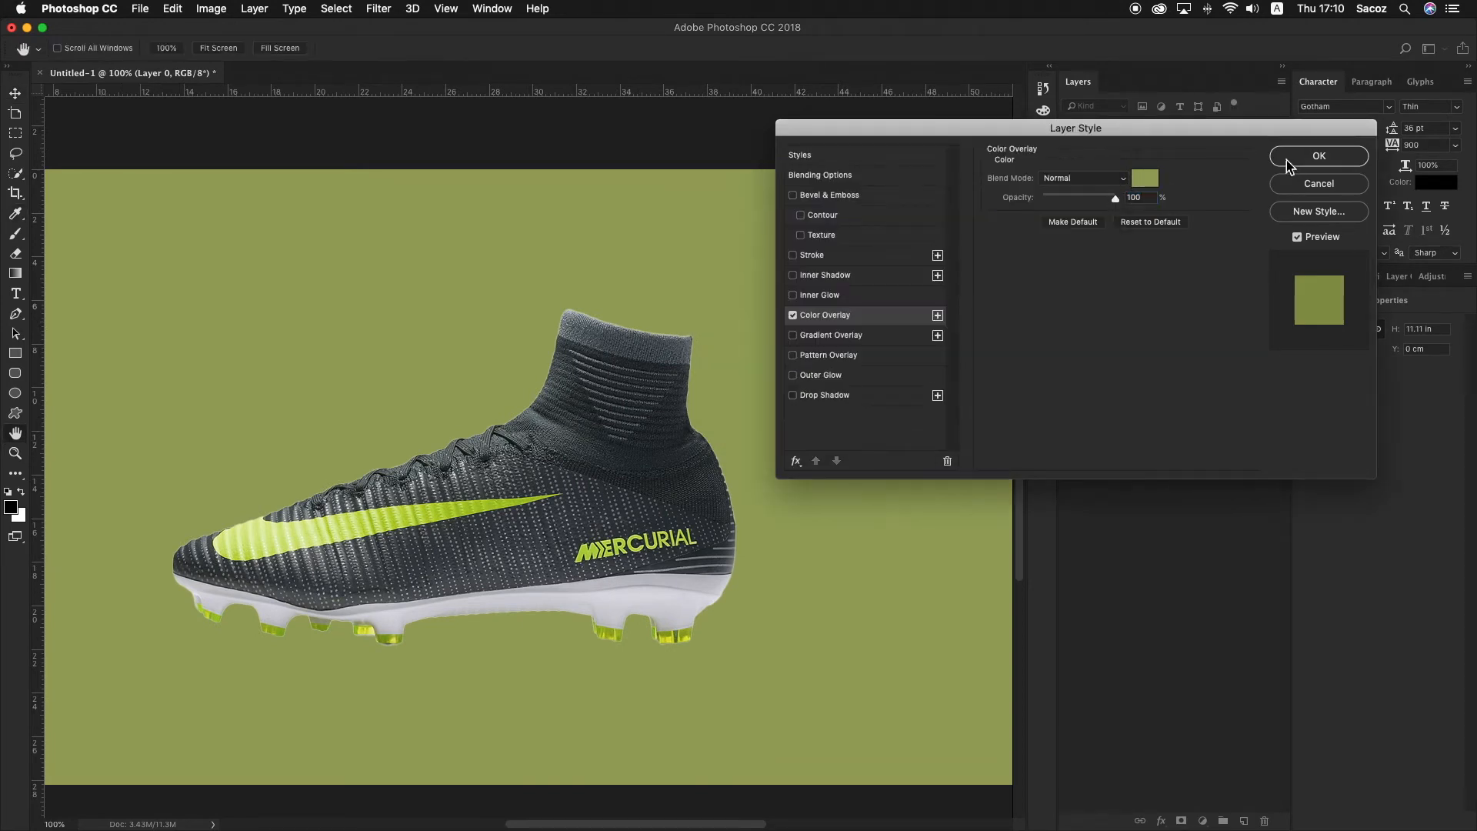
left_click(1317, 156)
Add a new layer directly above the background layer and paint one white 428 px soft brush dab behind the shoe.
left_click(1129, 193)
key("z")
left_click_drag(540, 408, 505, 390)
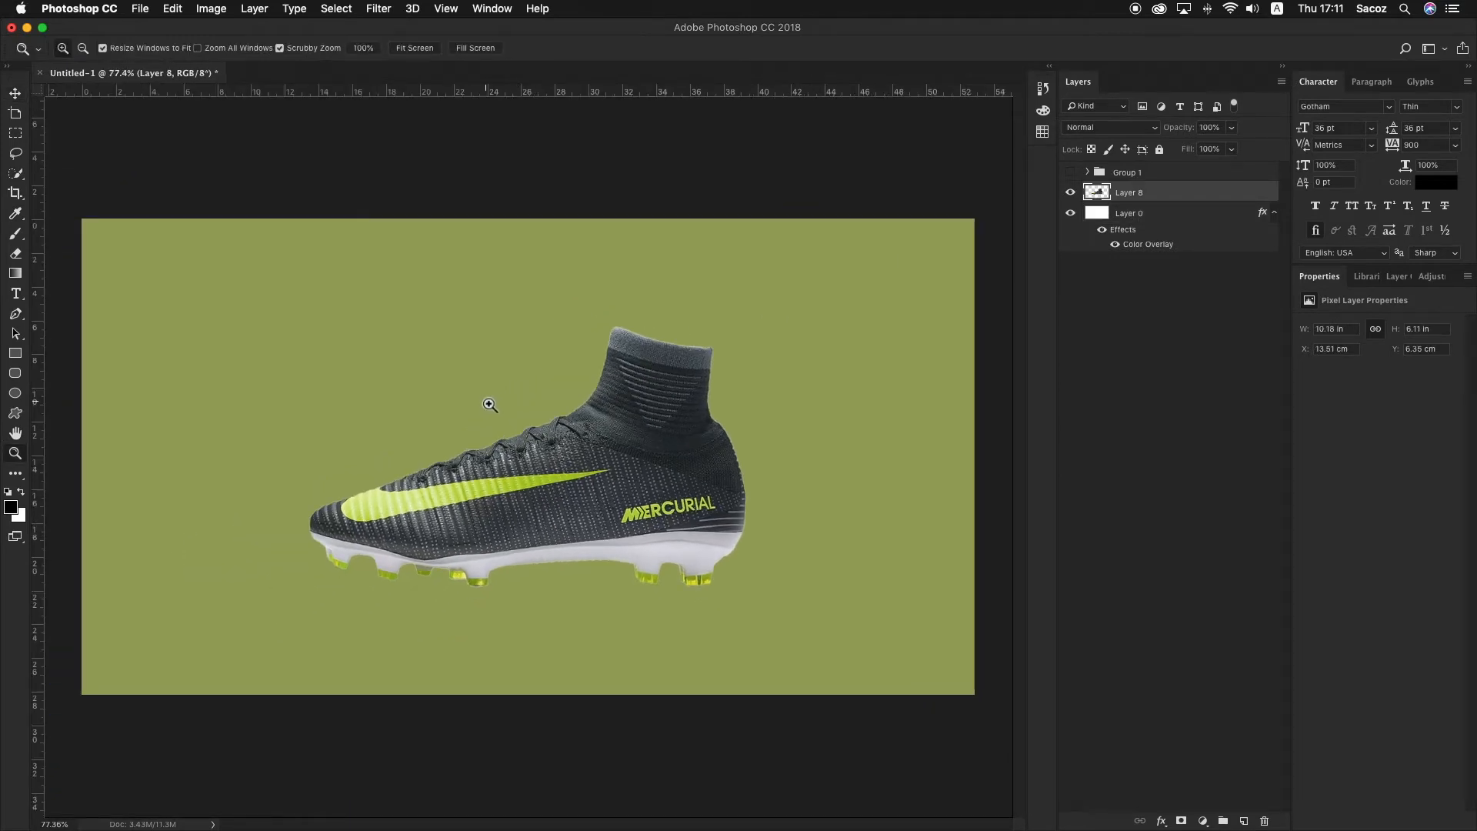
left_click(1131, 215)
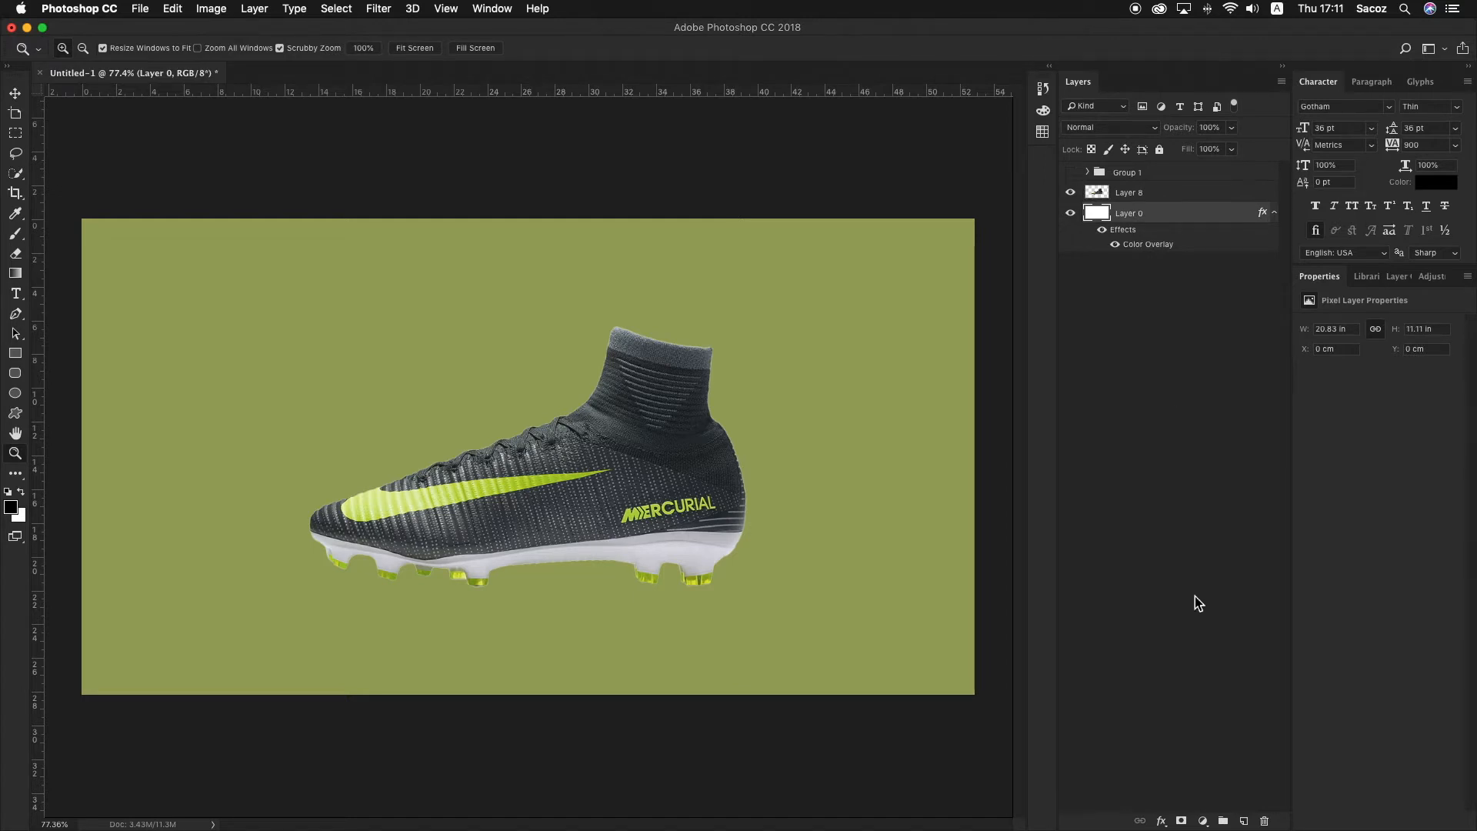
left_click(1244, 822)
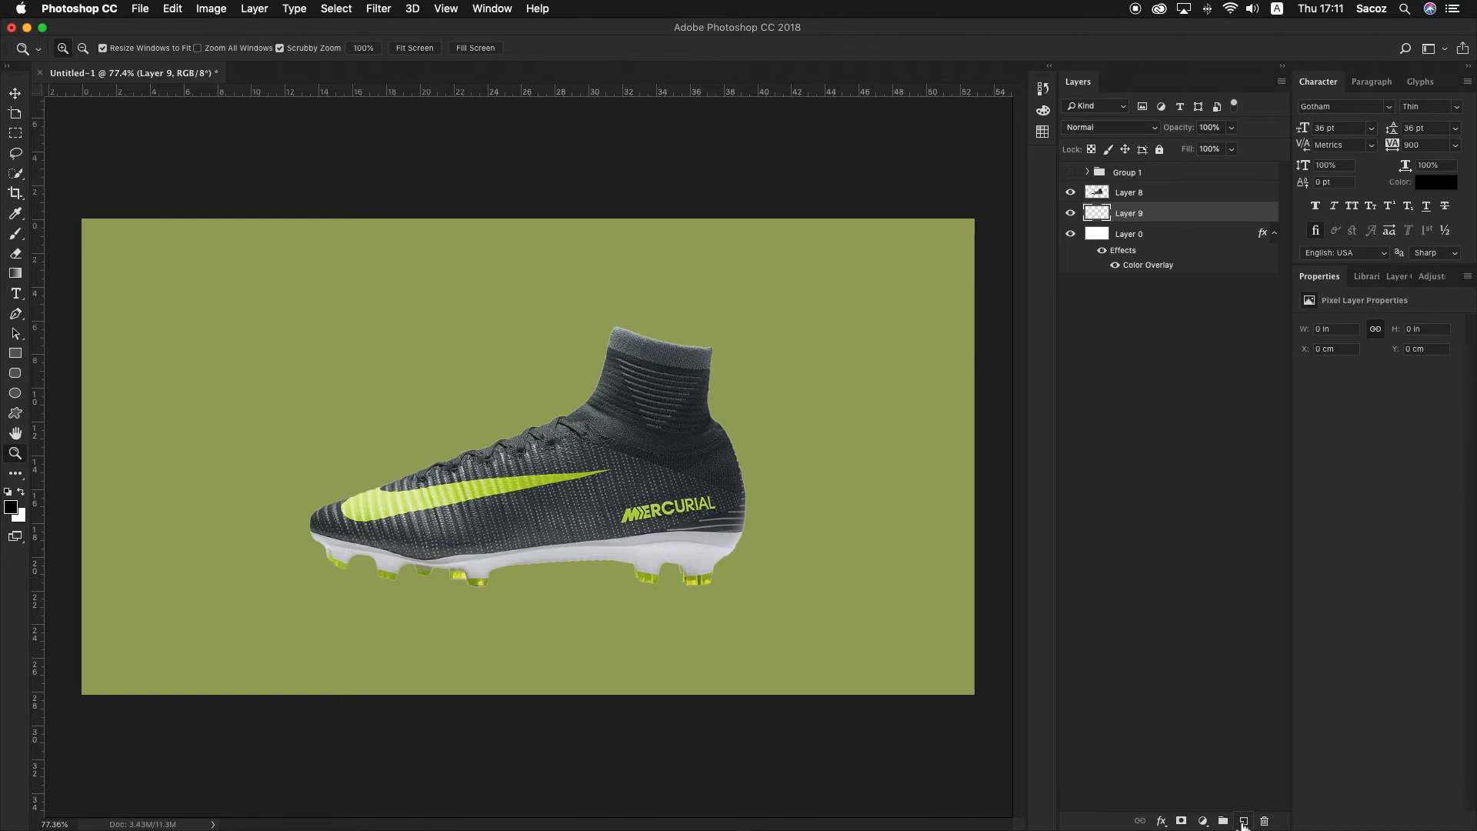
key("b")
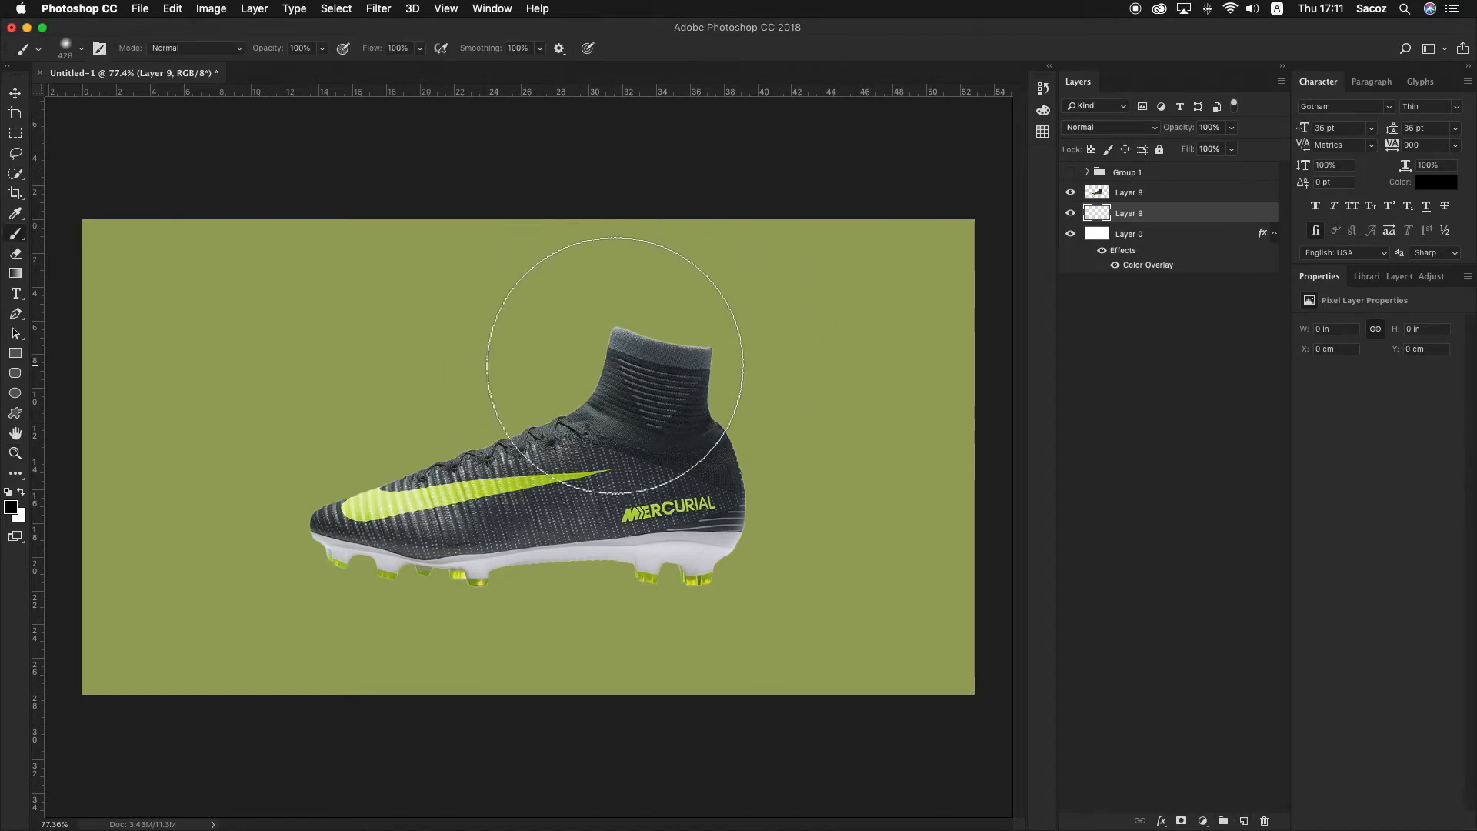
key("x")
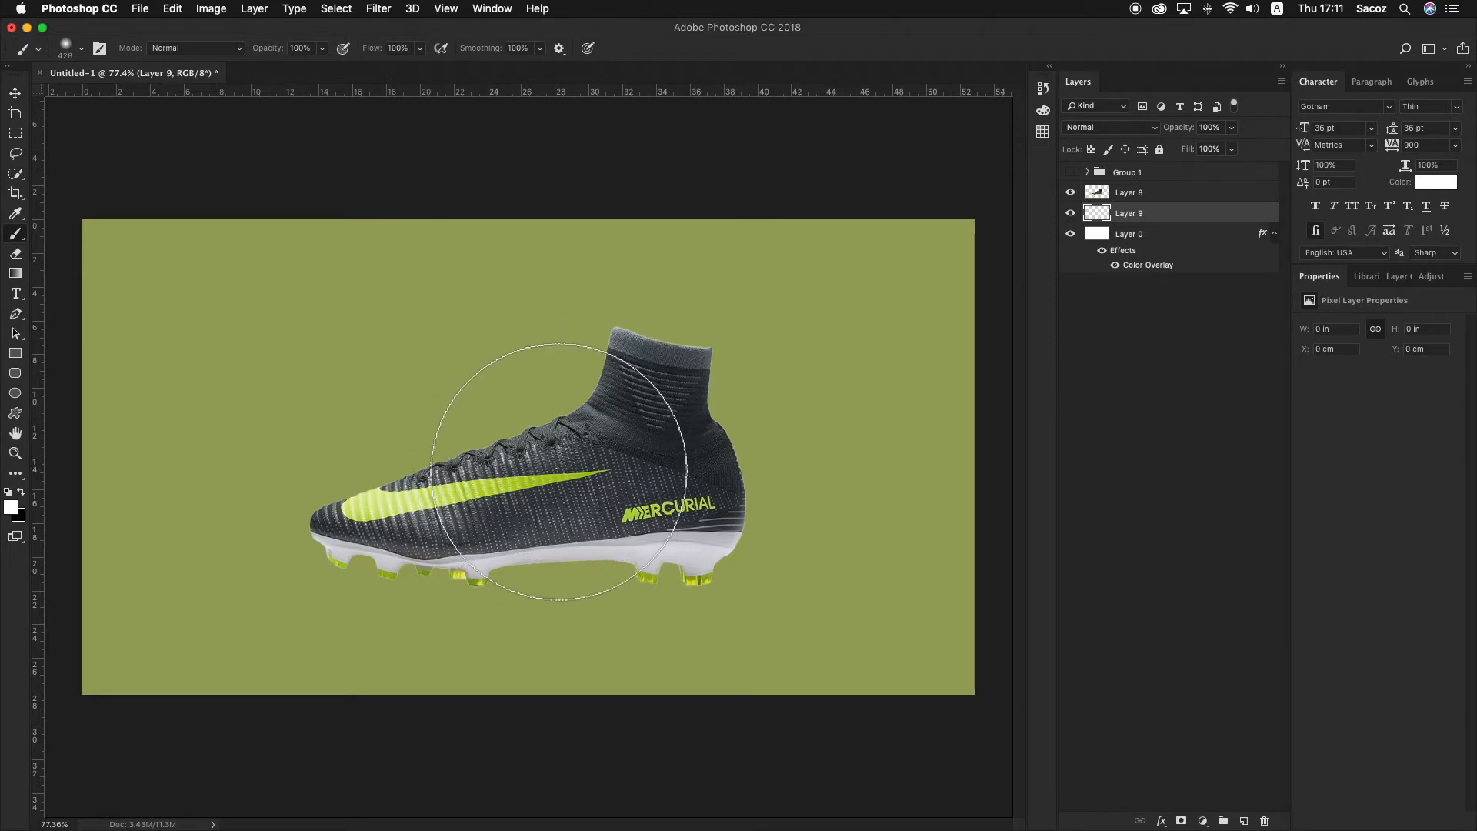
left_click(560, 472)
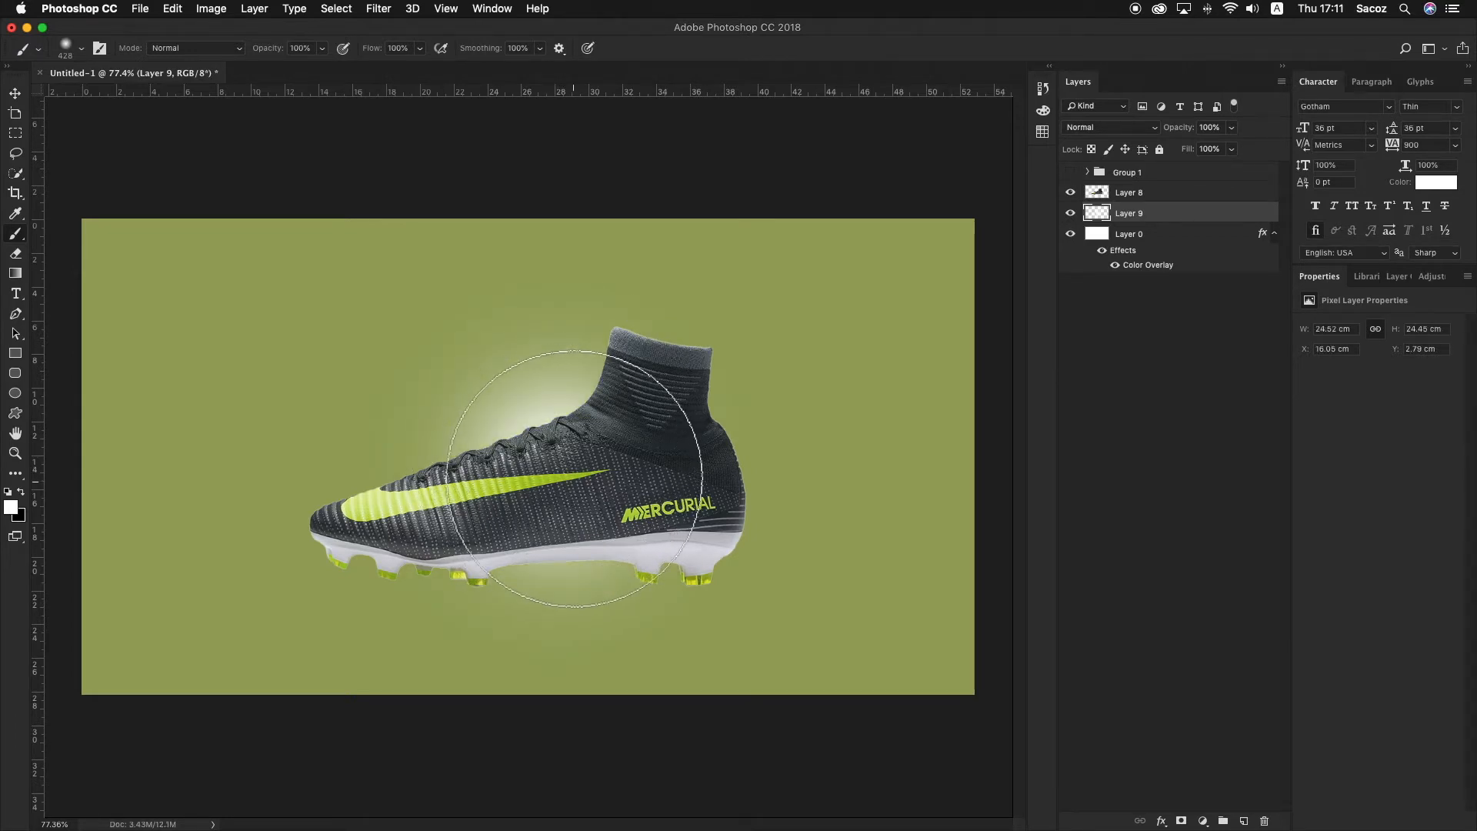
Enlarge the white glow behind the shoe with Free Transform to about 38.4 × 38.3 cm.
key("z")
mouse_move(584, 401)
left_mouse_down()
mouse_move(504, 400)
mouse_move(585, 400)
left_mouse_up()
key("super+t")
left_click_drag(764, 281, 921, 232)
key("Return")
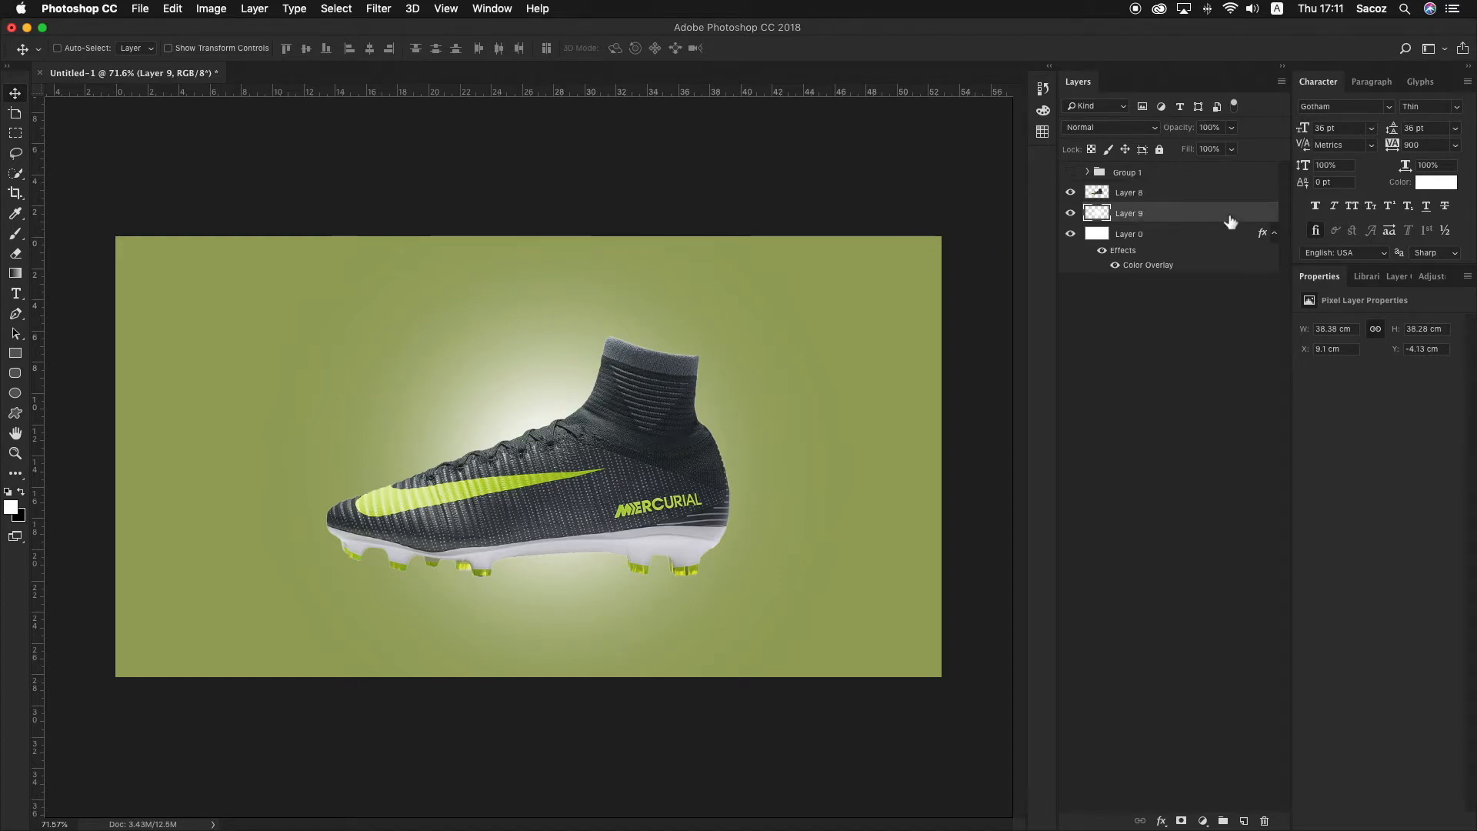
Add a new layer above the shoe layer and clip it to the shoe.
key("z")
left_click_drag(608, 343, 632, 359)
key("v")
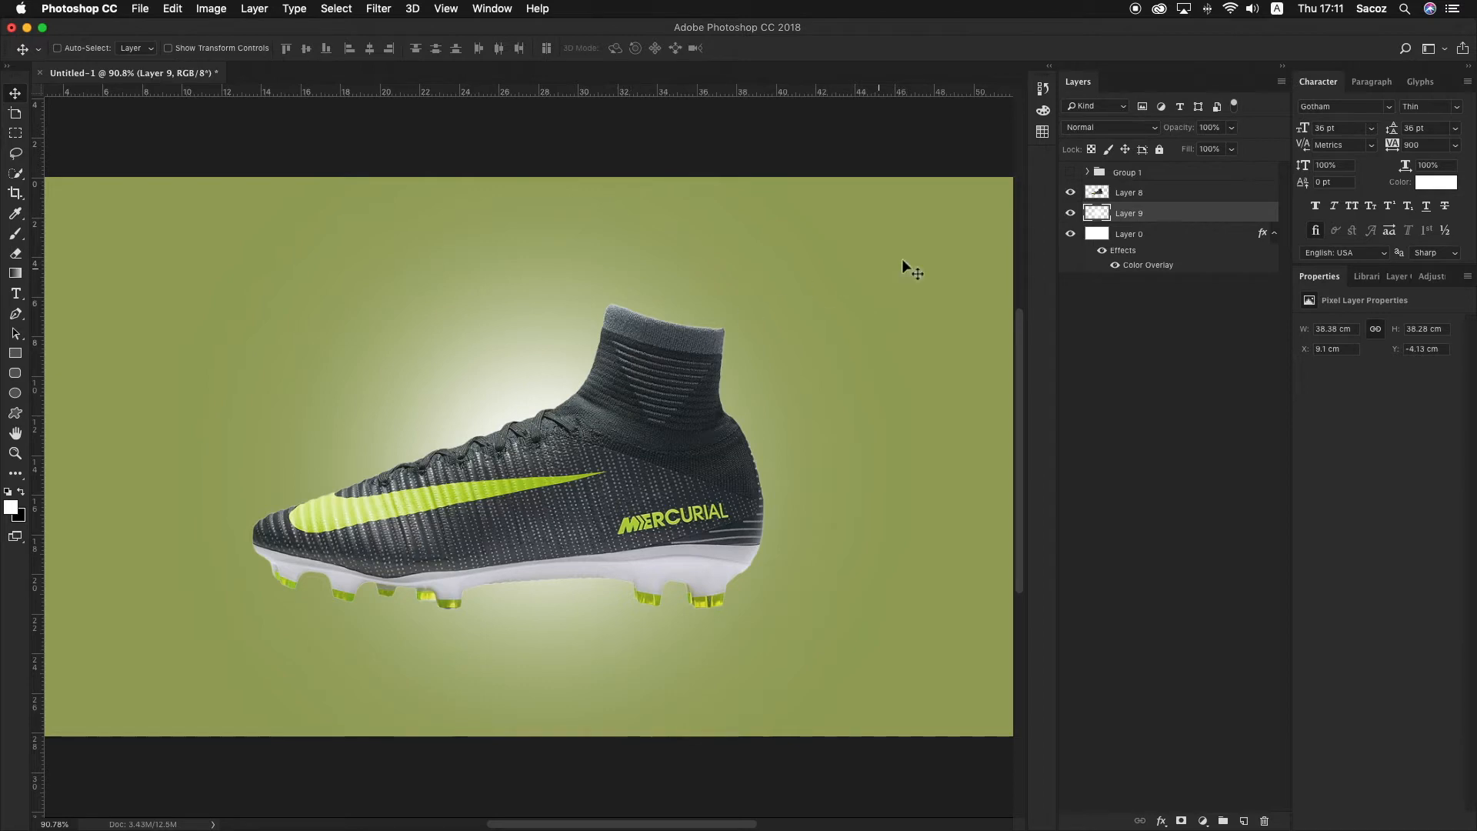
left_click(1147, 197)
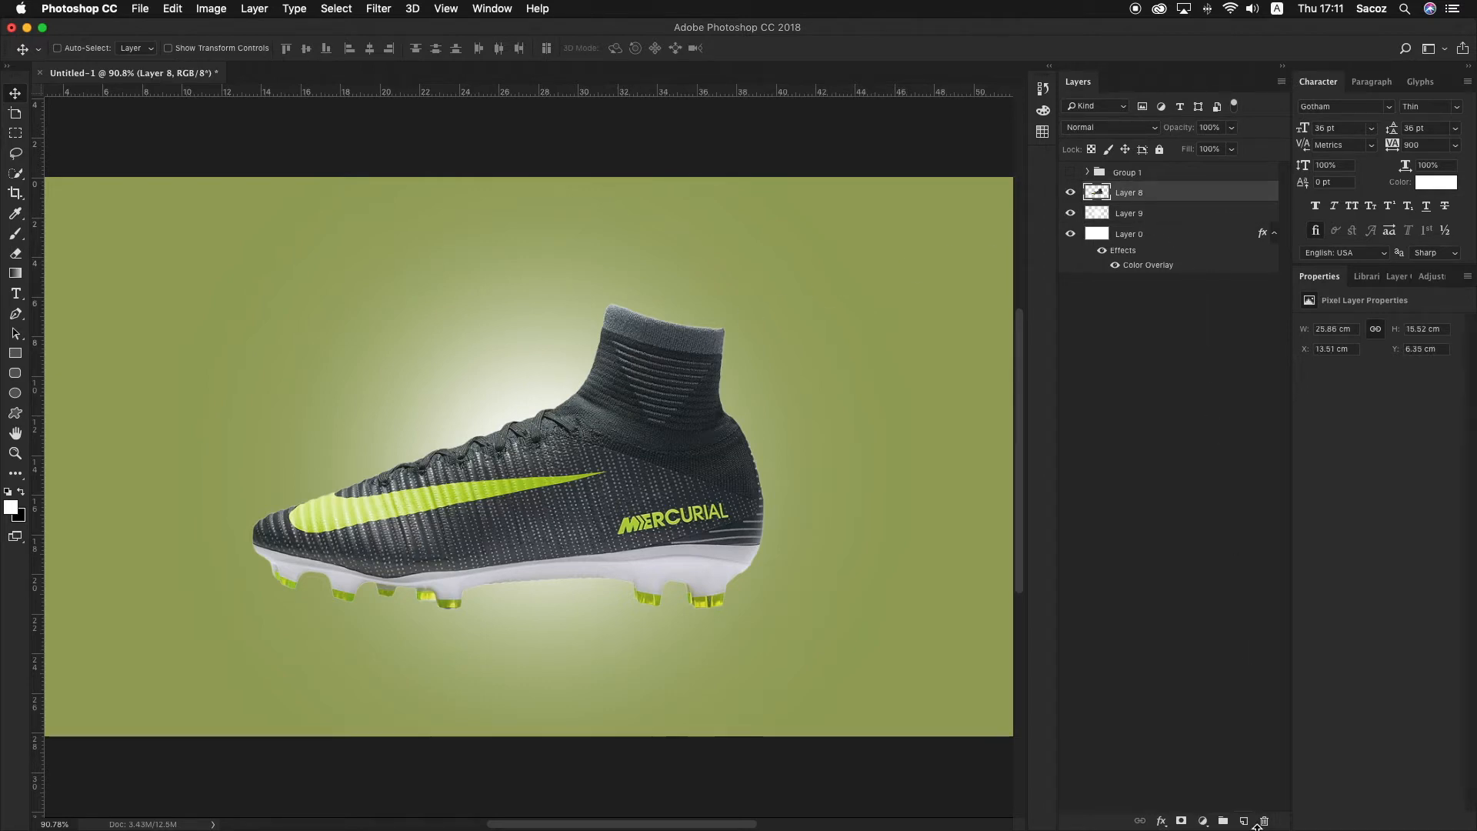
left_click(1244, 821)
left_click(1158, 201, "alt")
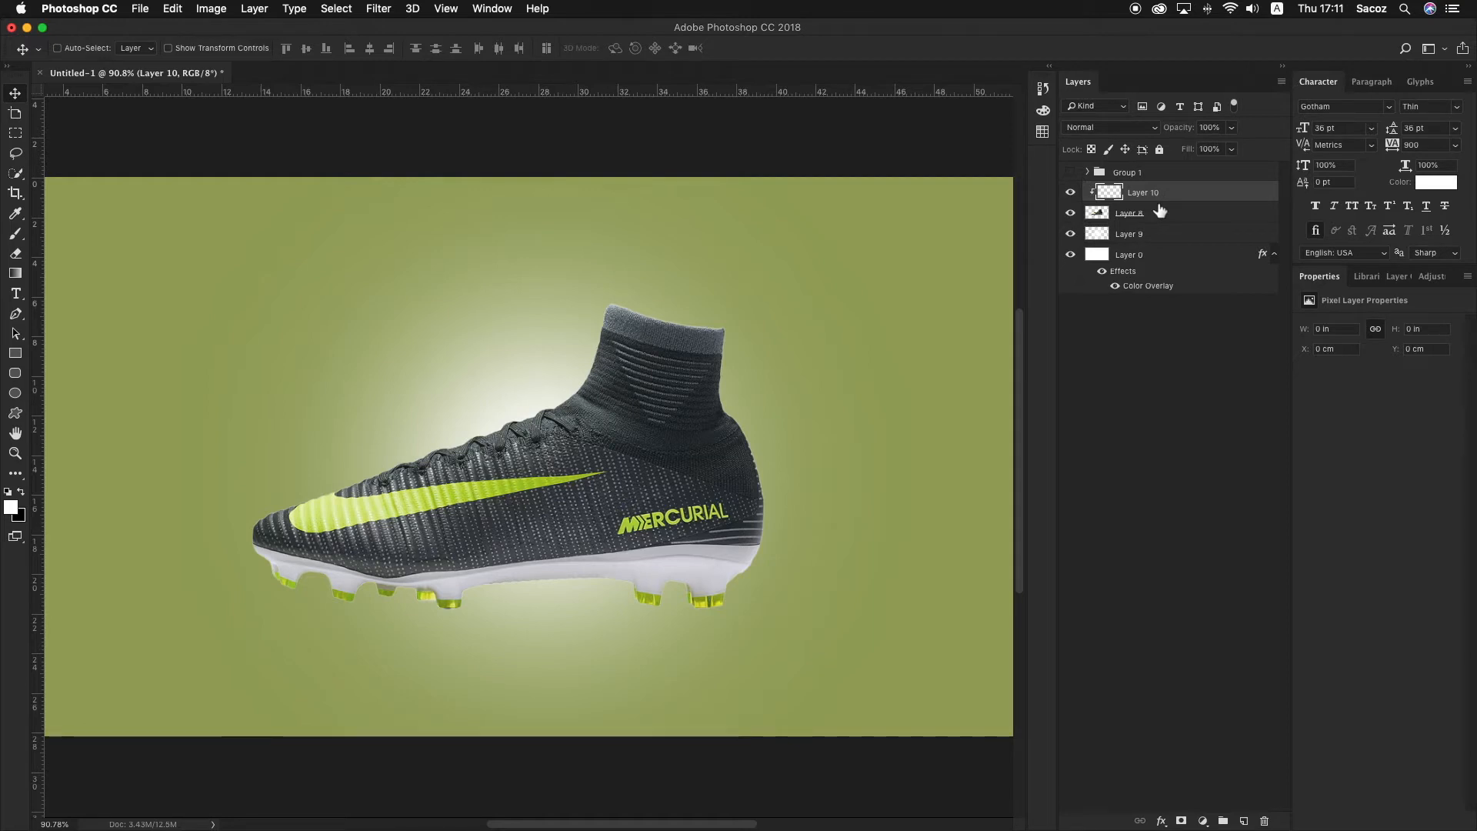
Activate the Brush tool with black as the foreground colour.
key("b")
key("x")
key("x")
key("x")
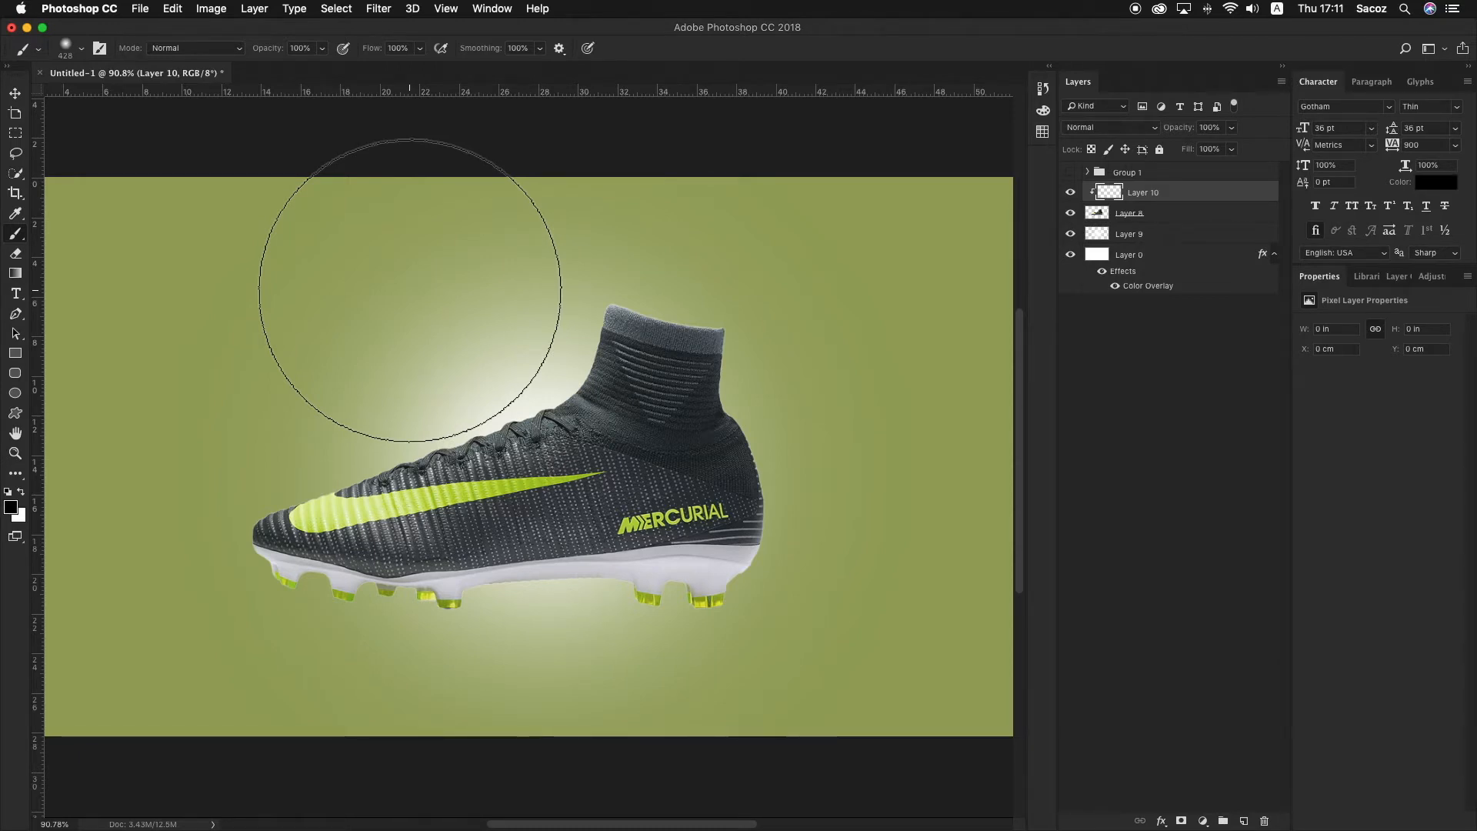
Set the foreground colour to red da3e3e and reset the colours to the default black and white.
left_click(10, 507)
left_click_drag(805, 308, 853, 212)
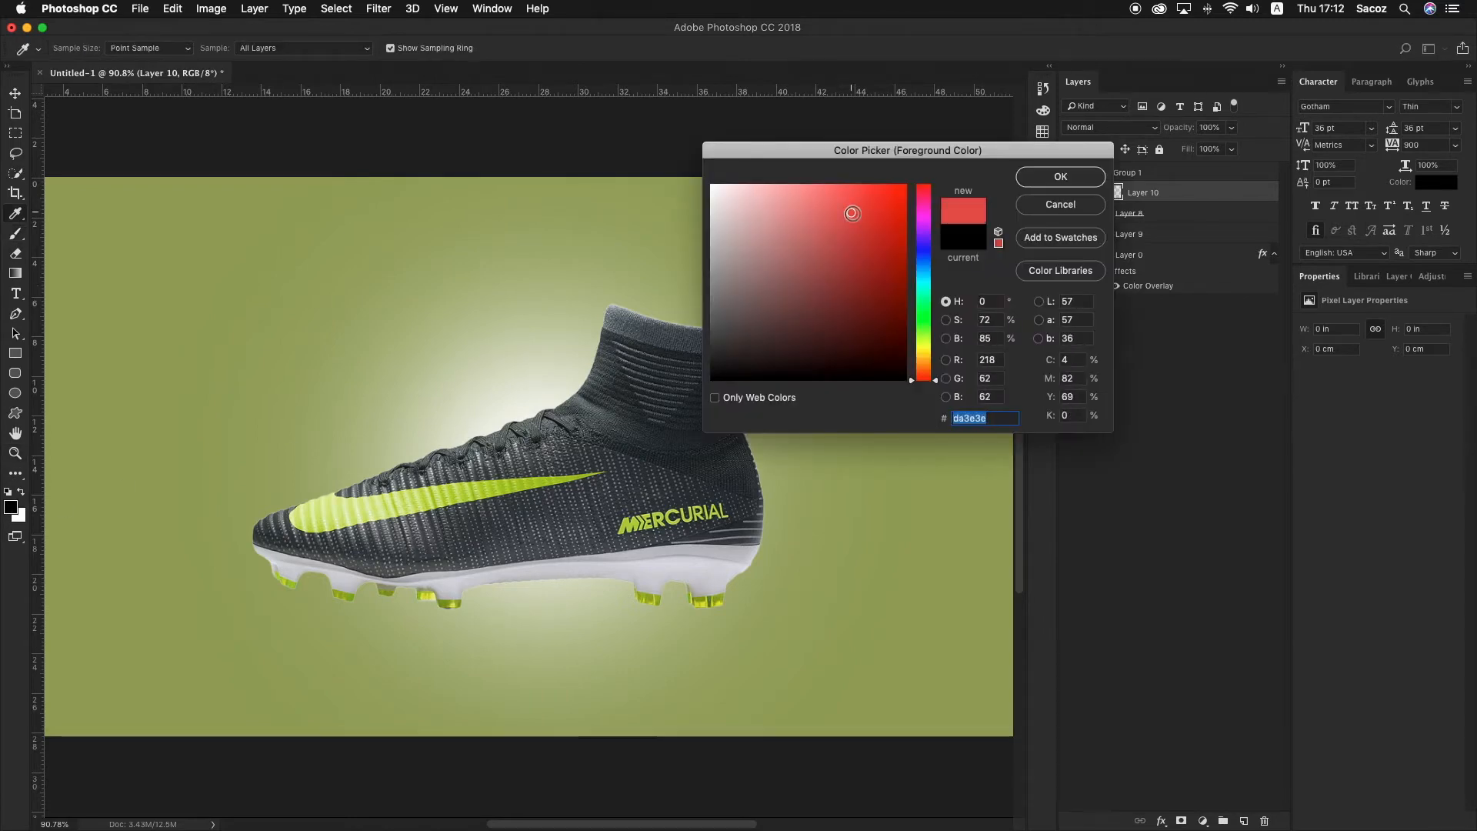
key("Return")
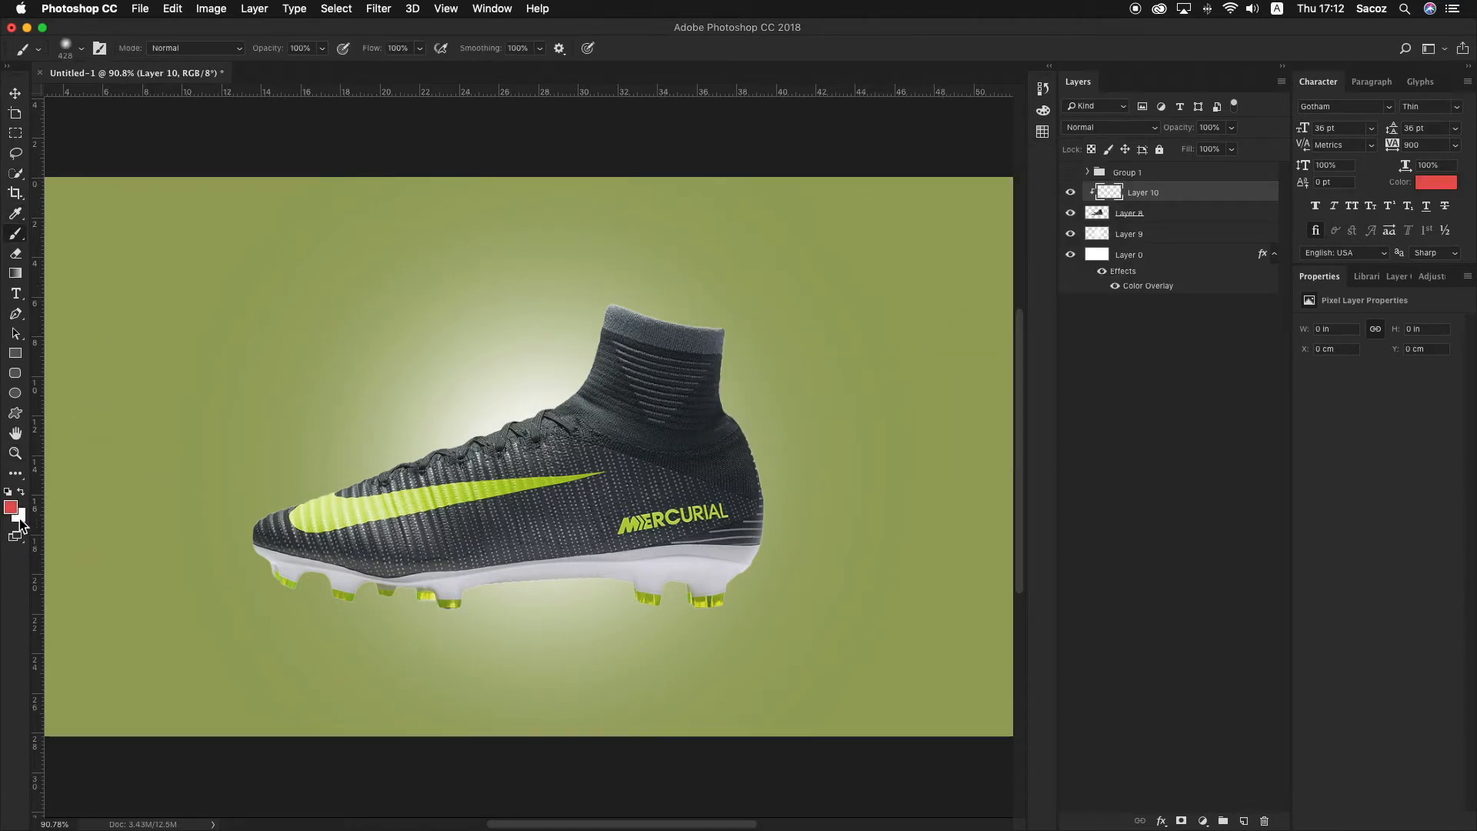
key("d")
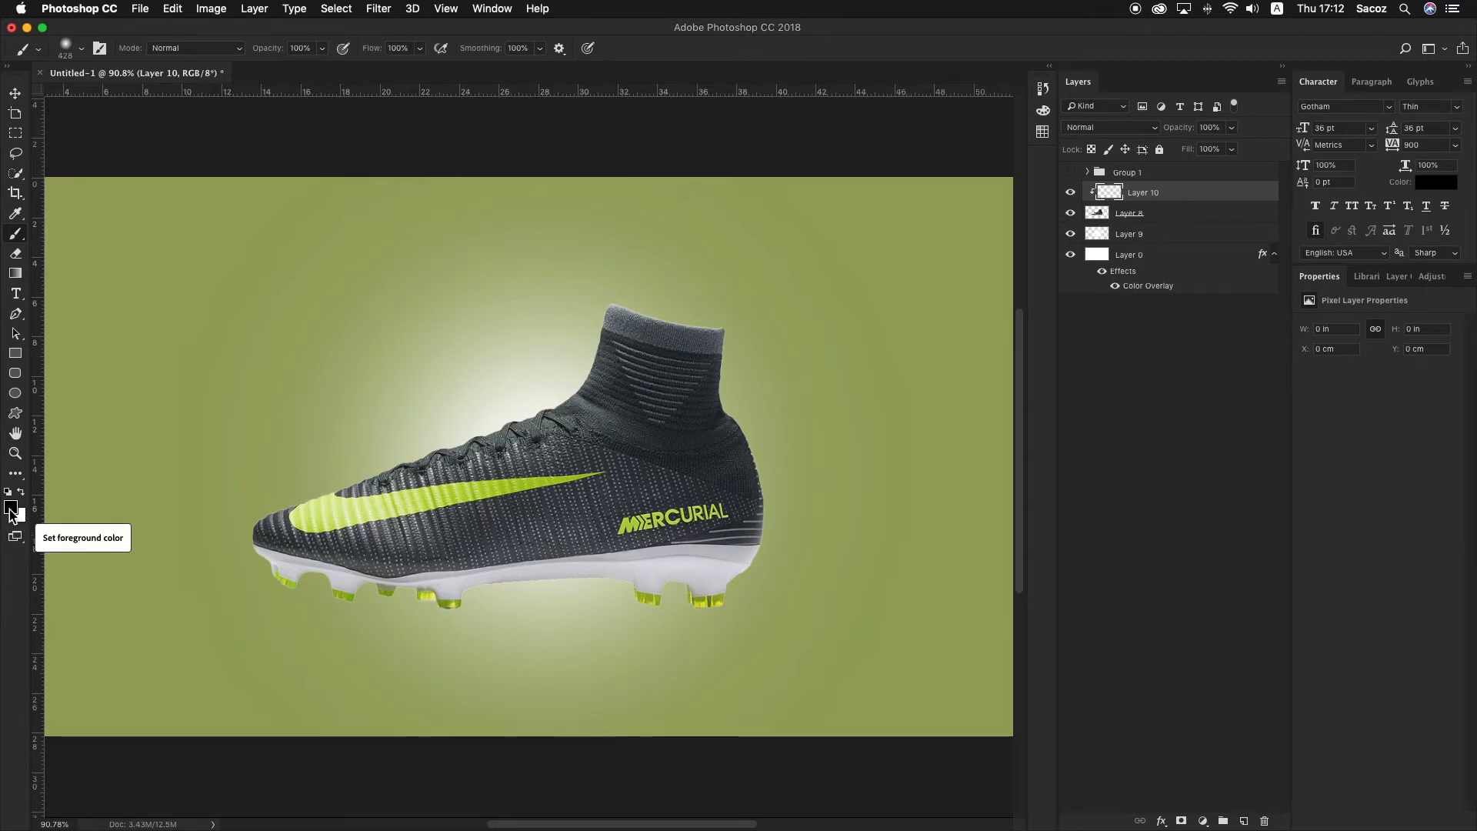
Paint a soft black shadow along the shoe's sole and lower edge with the 428 px brush at 0% hardness.
key("x")
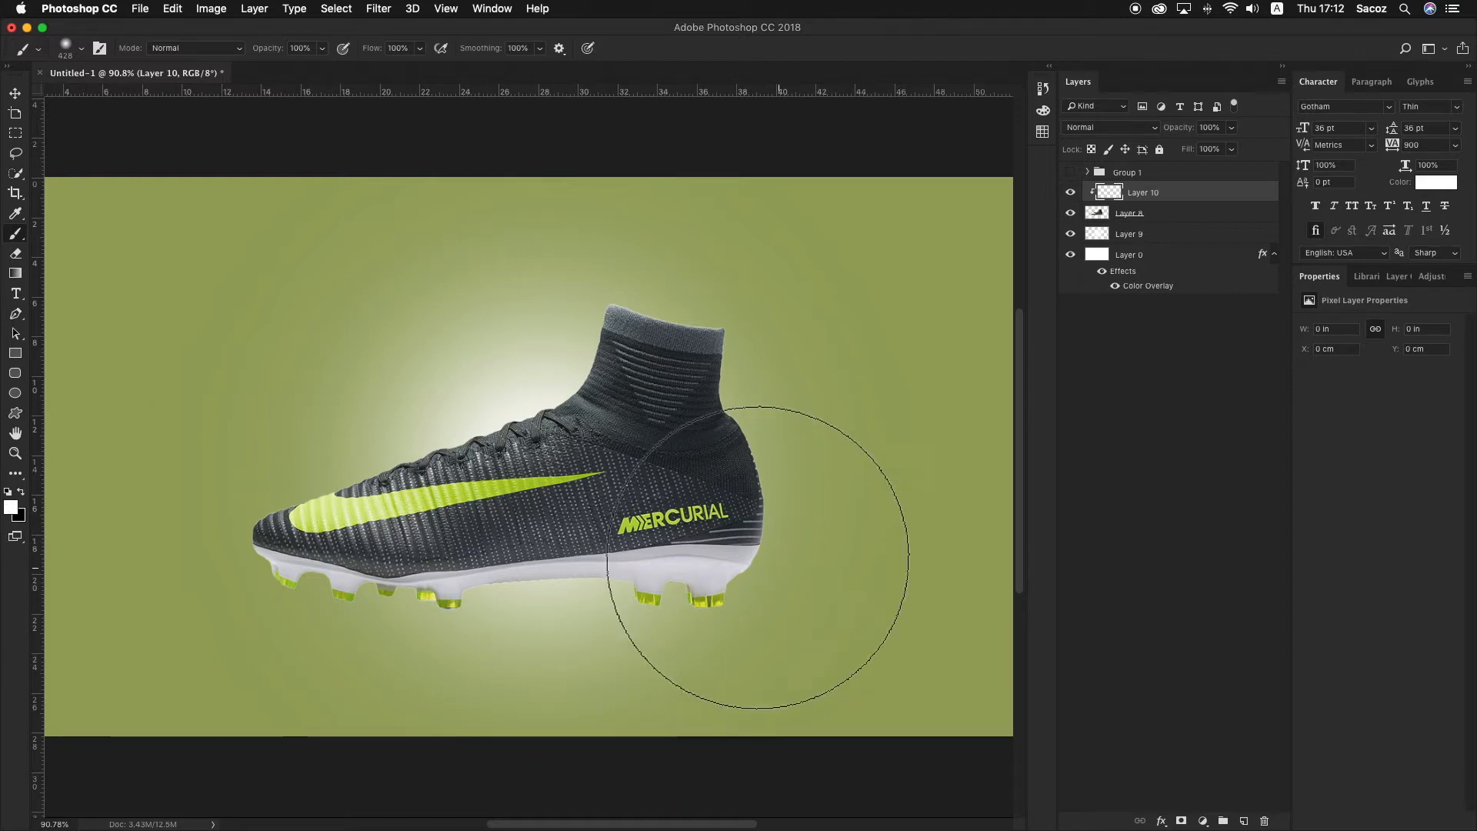
key("x")
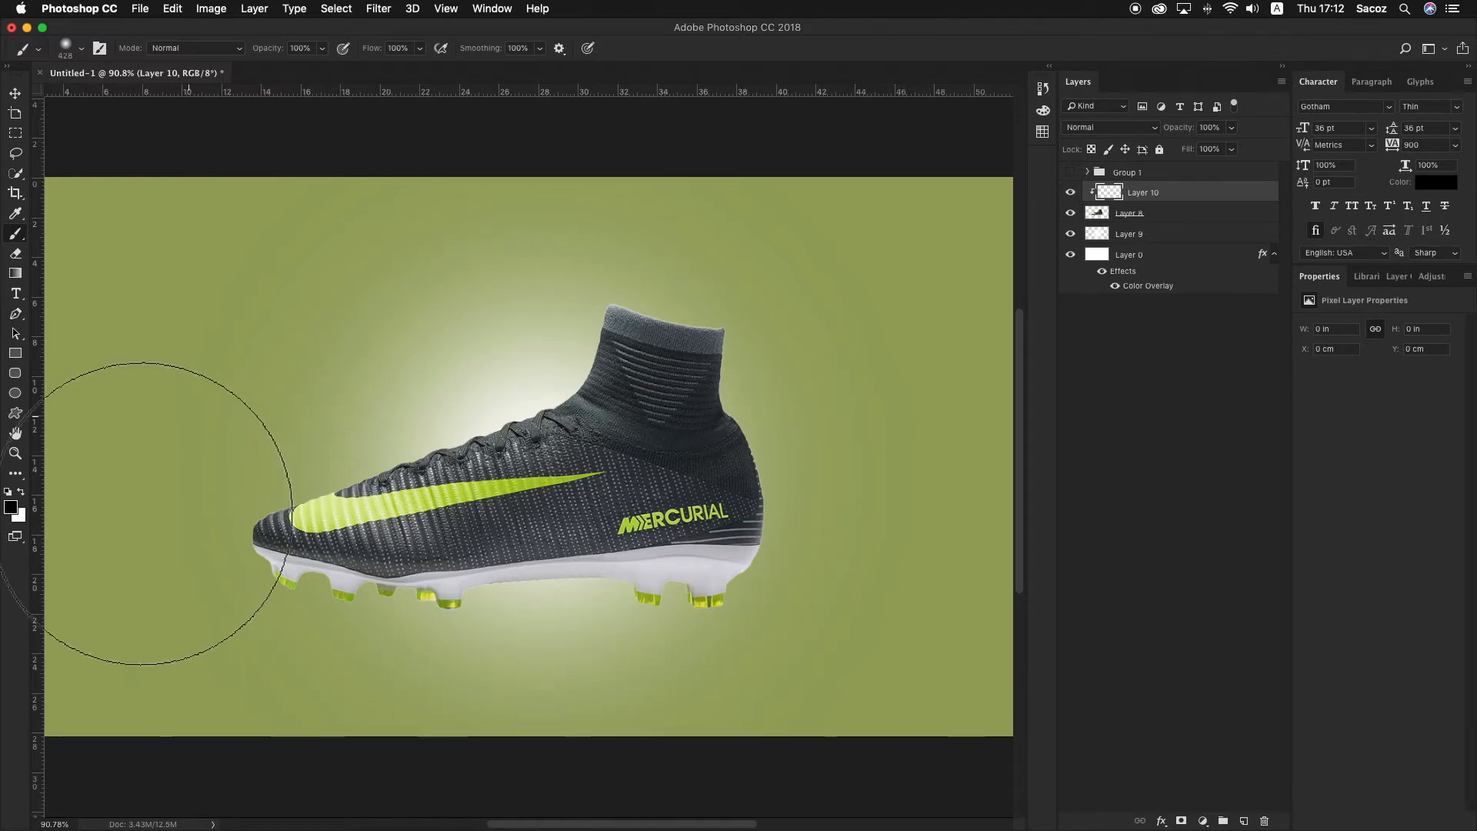
left_click(80, 47)
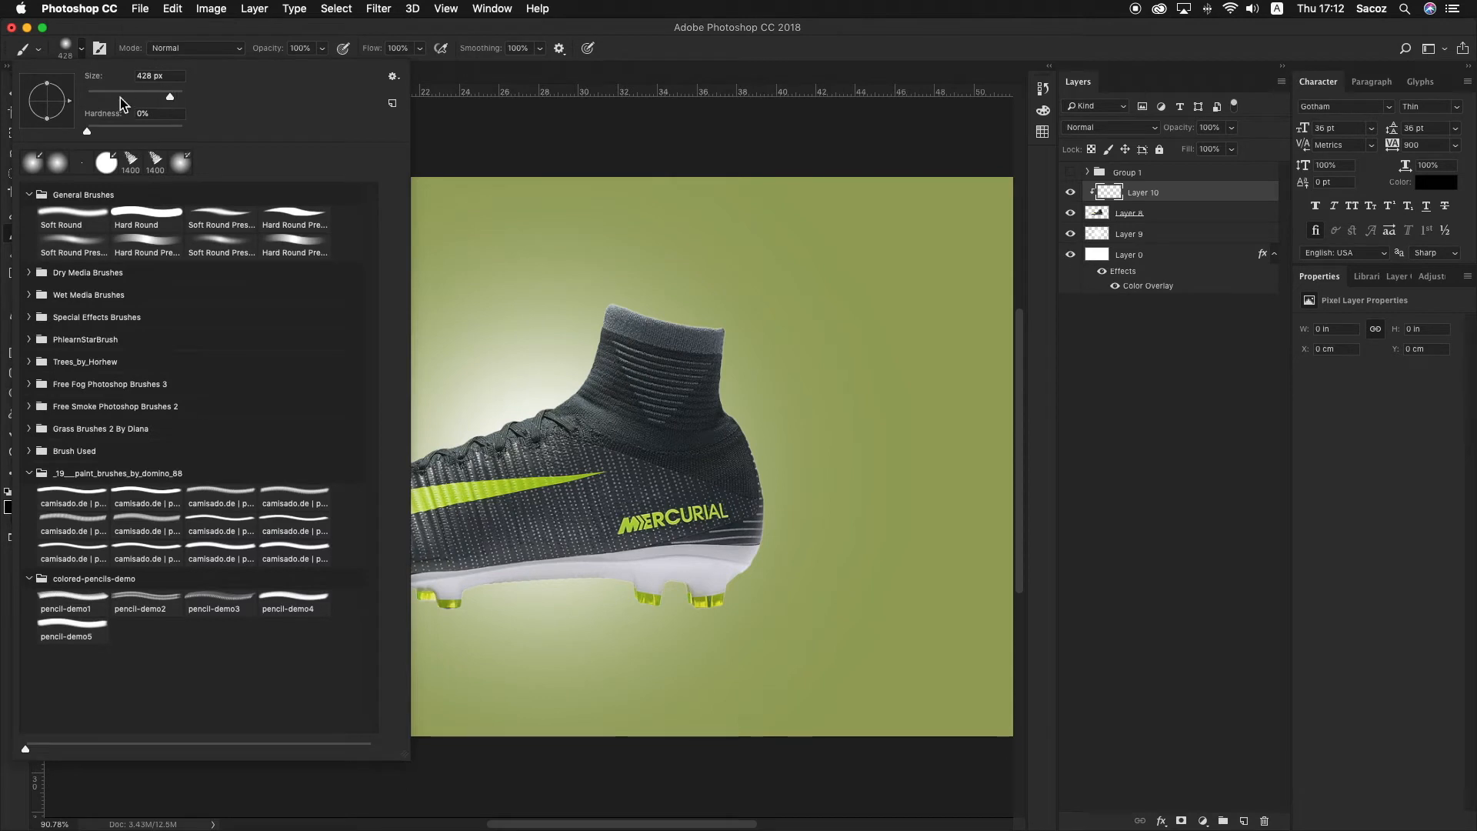
left_click(83, 47)
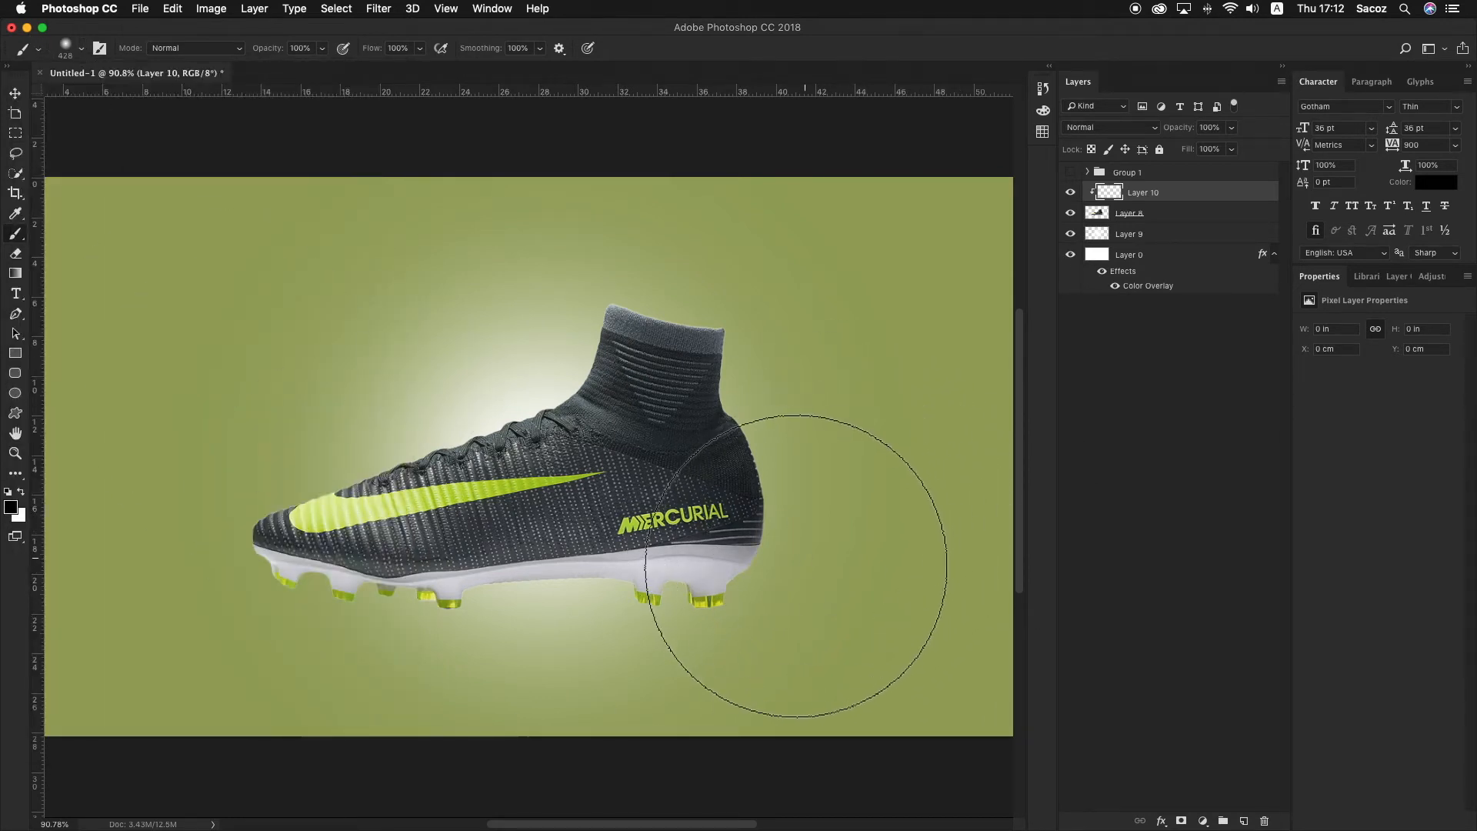
mouse_move(796, 565)
left_mouse_down()
mouse_move(716, 615)
mouse_move(602, 629)
mouse_move(310, 611)
mouse_move(193, 569)
left_mouse_up()
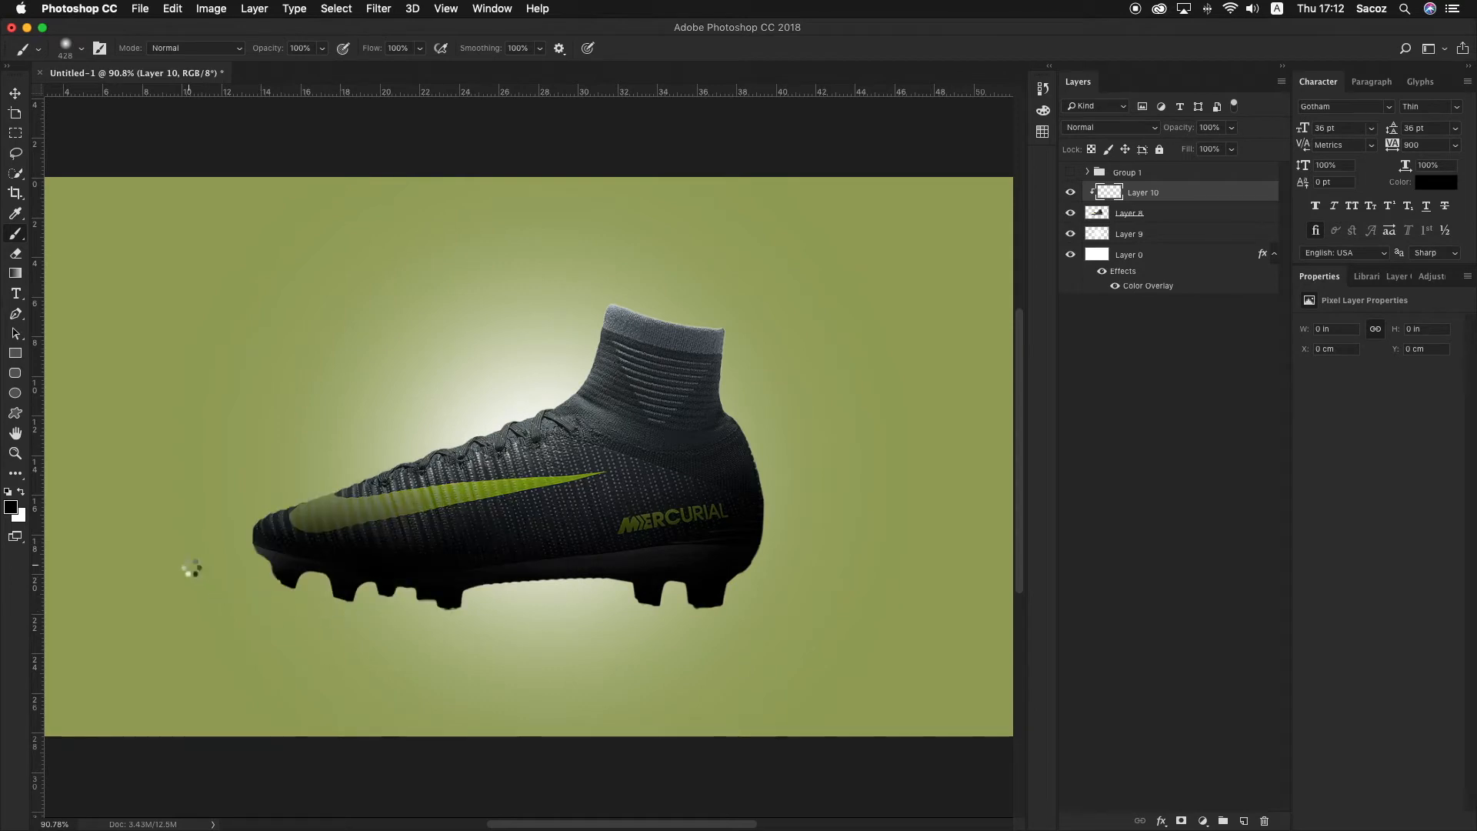
key("v")
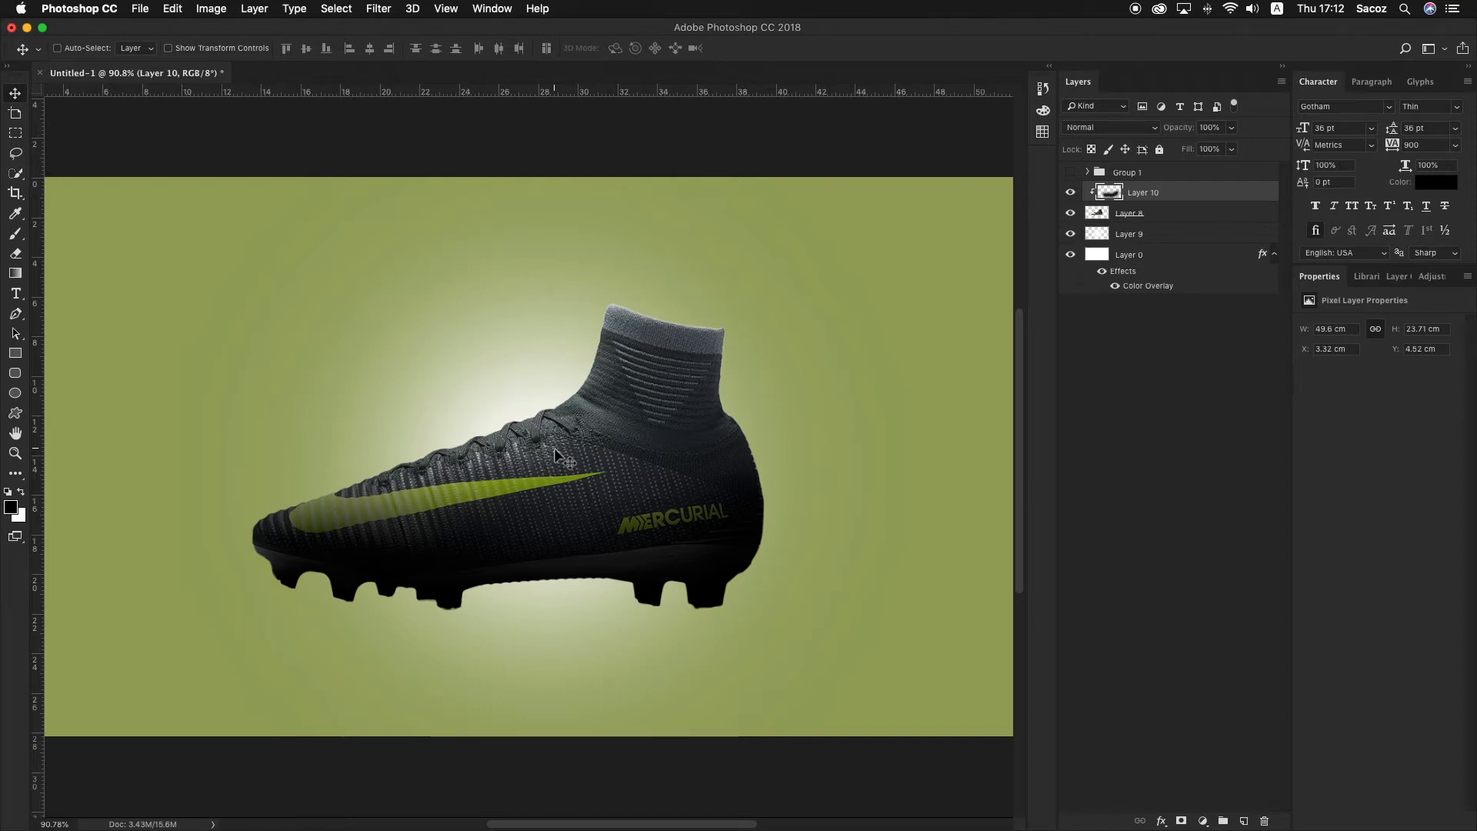
Reduce the black shadow layer's opacity to 85% and toggle its visibility to compare the shoe with and without it.
left_click(1231, 128)
left_click_drag(1226, 144, 1223, 144)
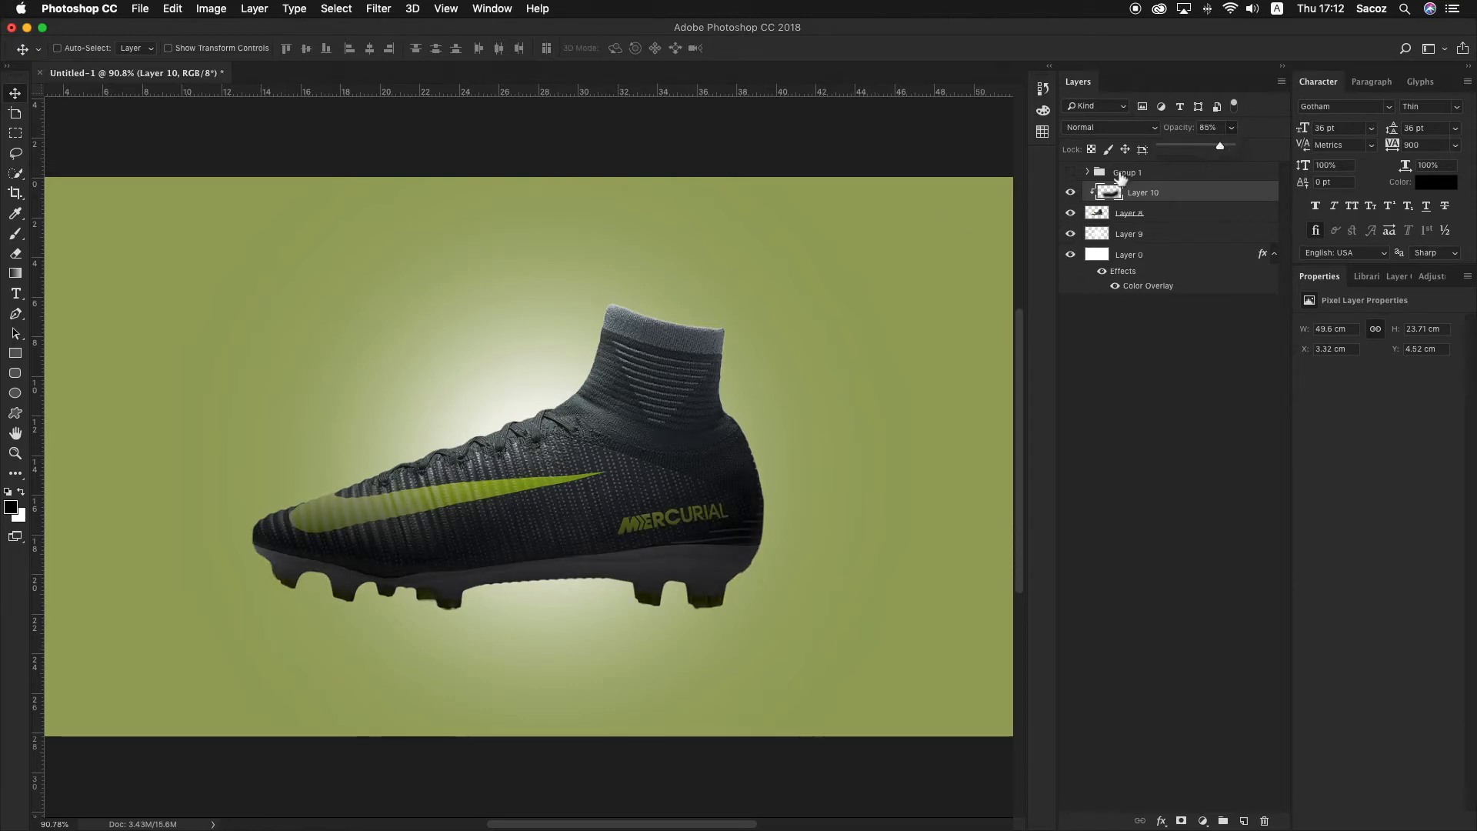
left_click(1070, 194)
left_click(1071, 193)
scroll(681, 406, "down", 4)
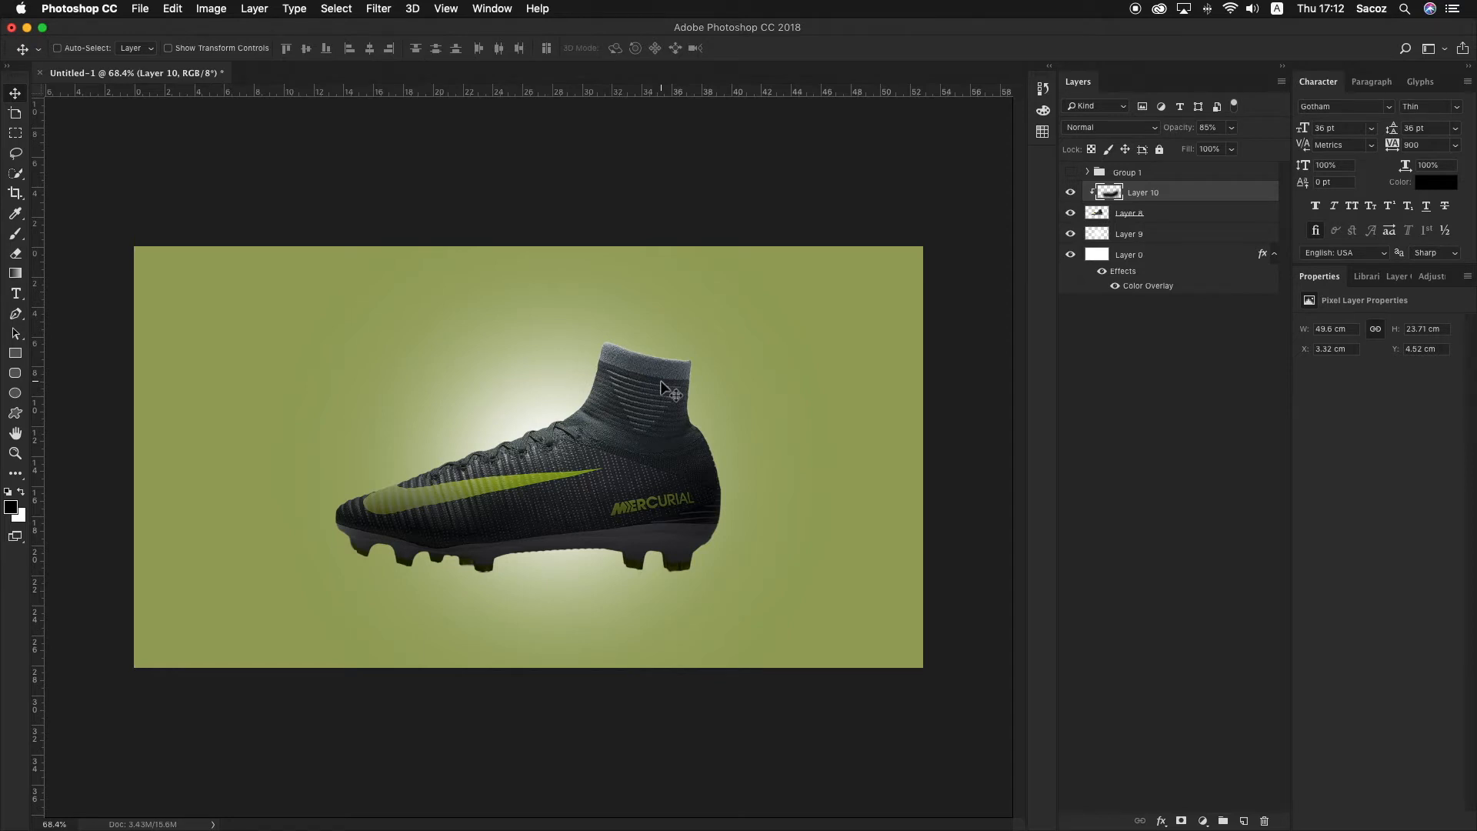
Add a new layer above the black shadow layer and clip it to the shoe.
key("z")
left_click_drag(504, 406, 554, 429)
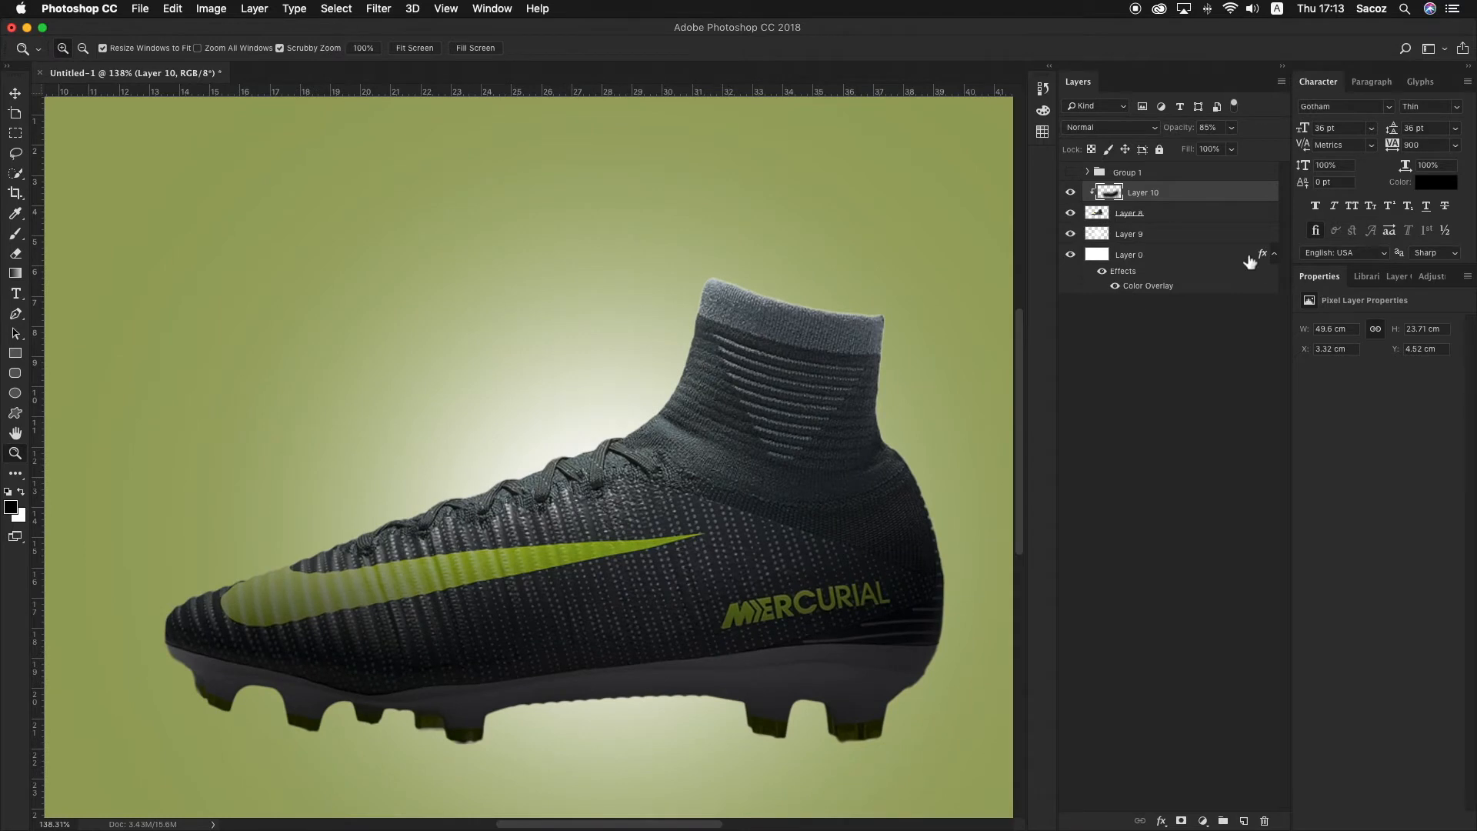
key("v")
left_click(1244, 821)
left_click(1192, 202, "alt")
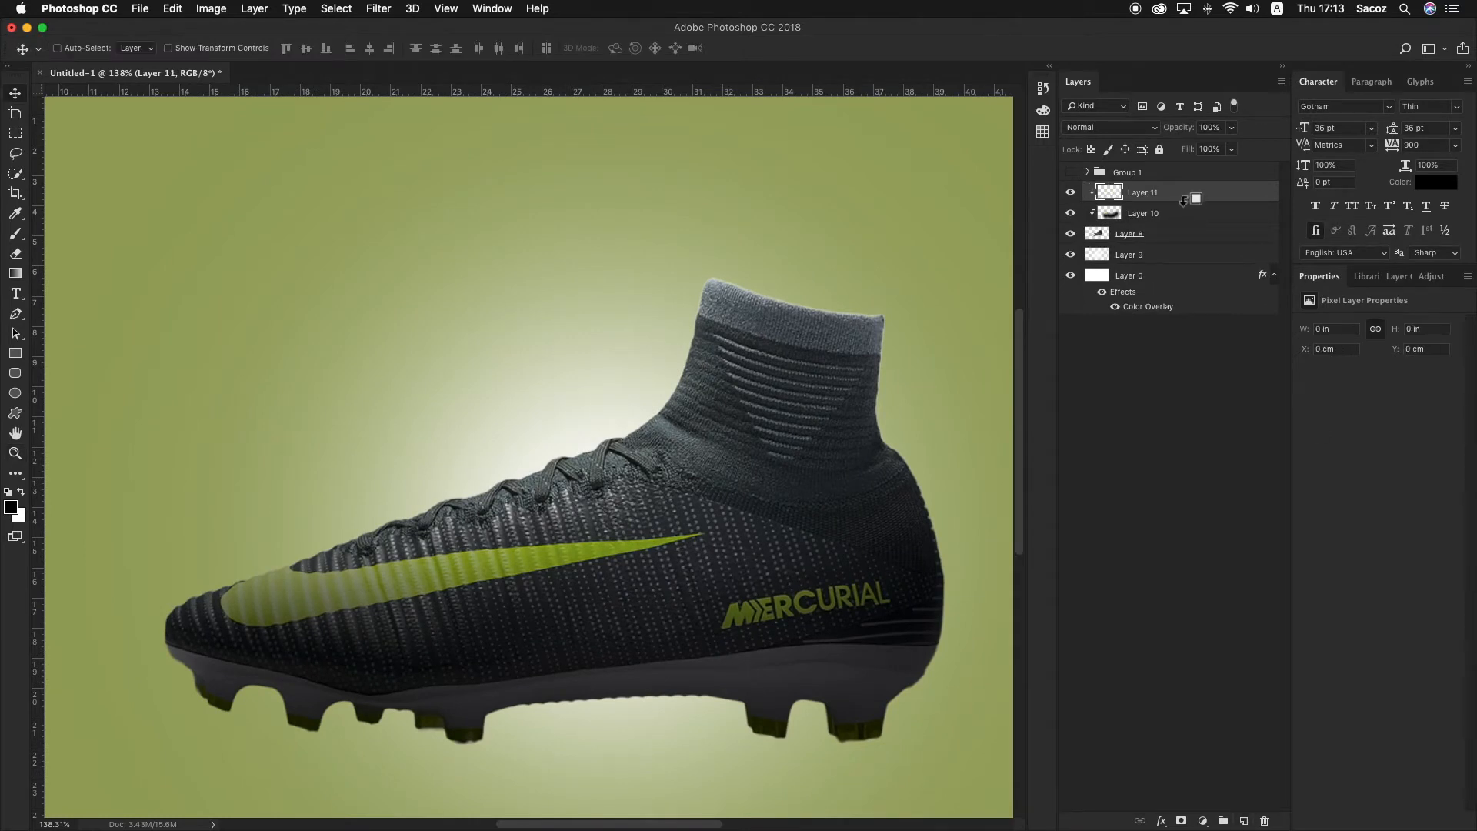
Paint a soft white highlight along the laces and upper edge of the shoe with the 428 px brush.
key("b")
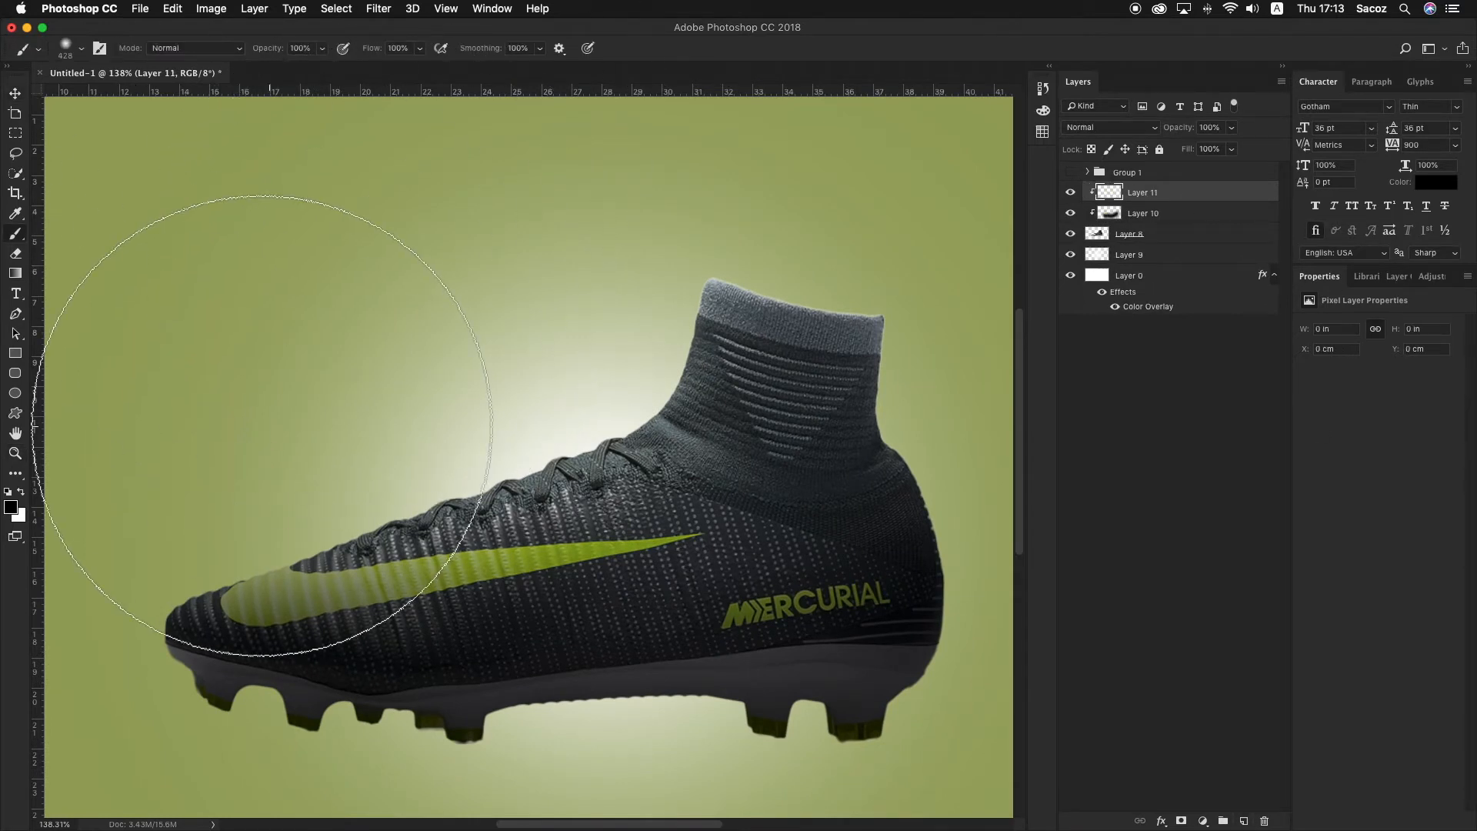
key("x")
left_click(250, 416)
mouse_move(396, 376)
left_mouse_down()
mouse_move(473, 351)
mouse_move(524, 300)
left_mouse_up()
Reduce the opacity of the white highlight layer over the laces to 47%.
key("v")
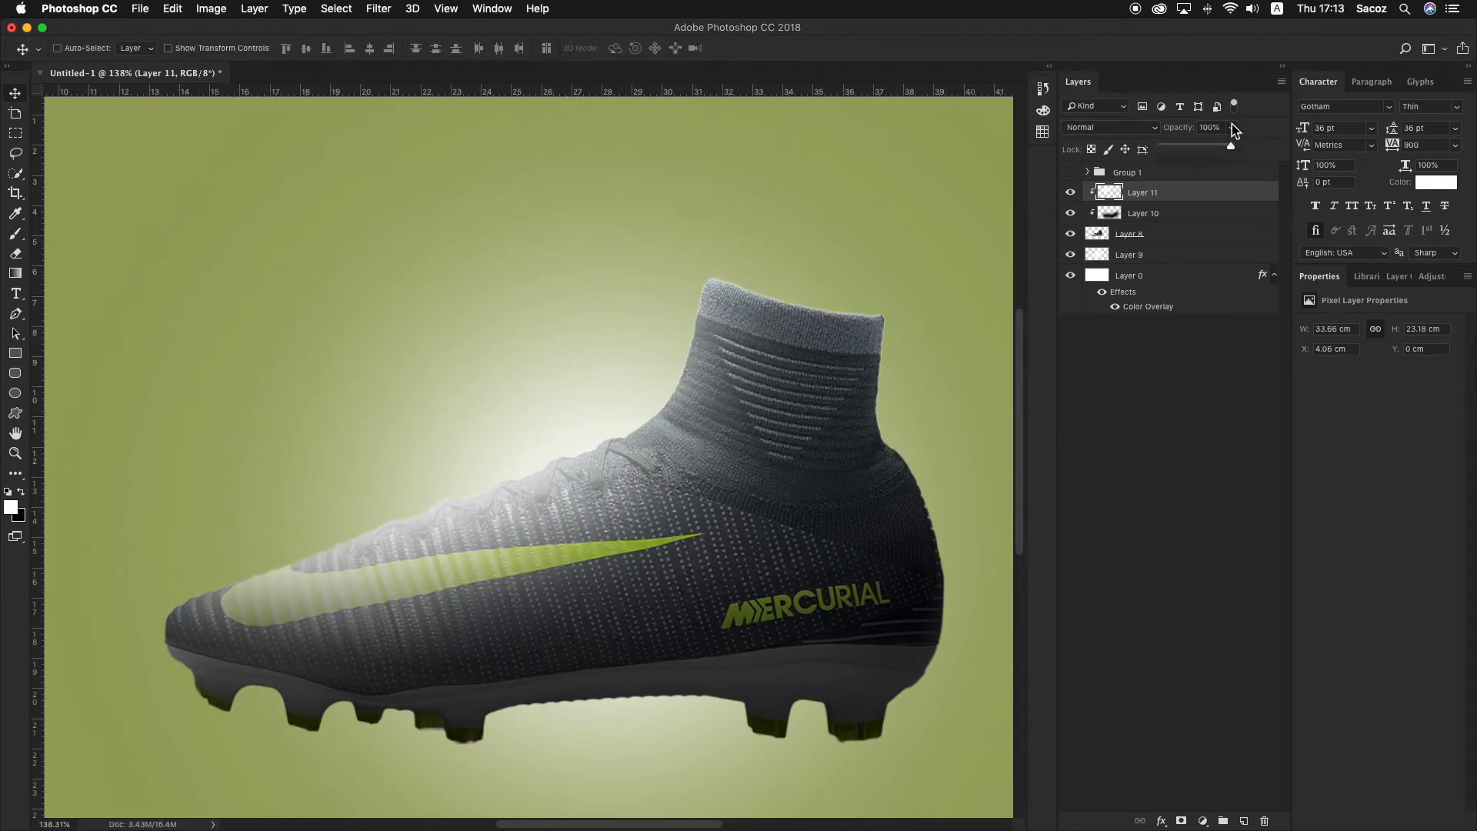
left_click_drag(1203, 147, 1192, 146)
key("z")
left_click_drag(724, 215, 778, 270)
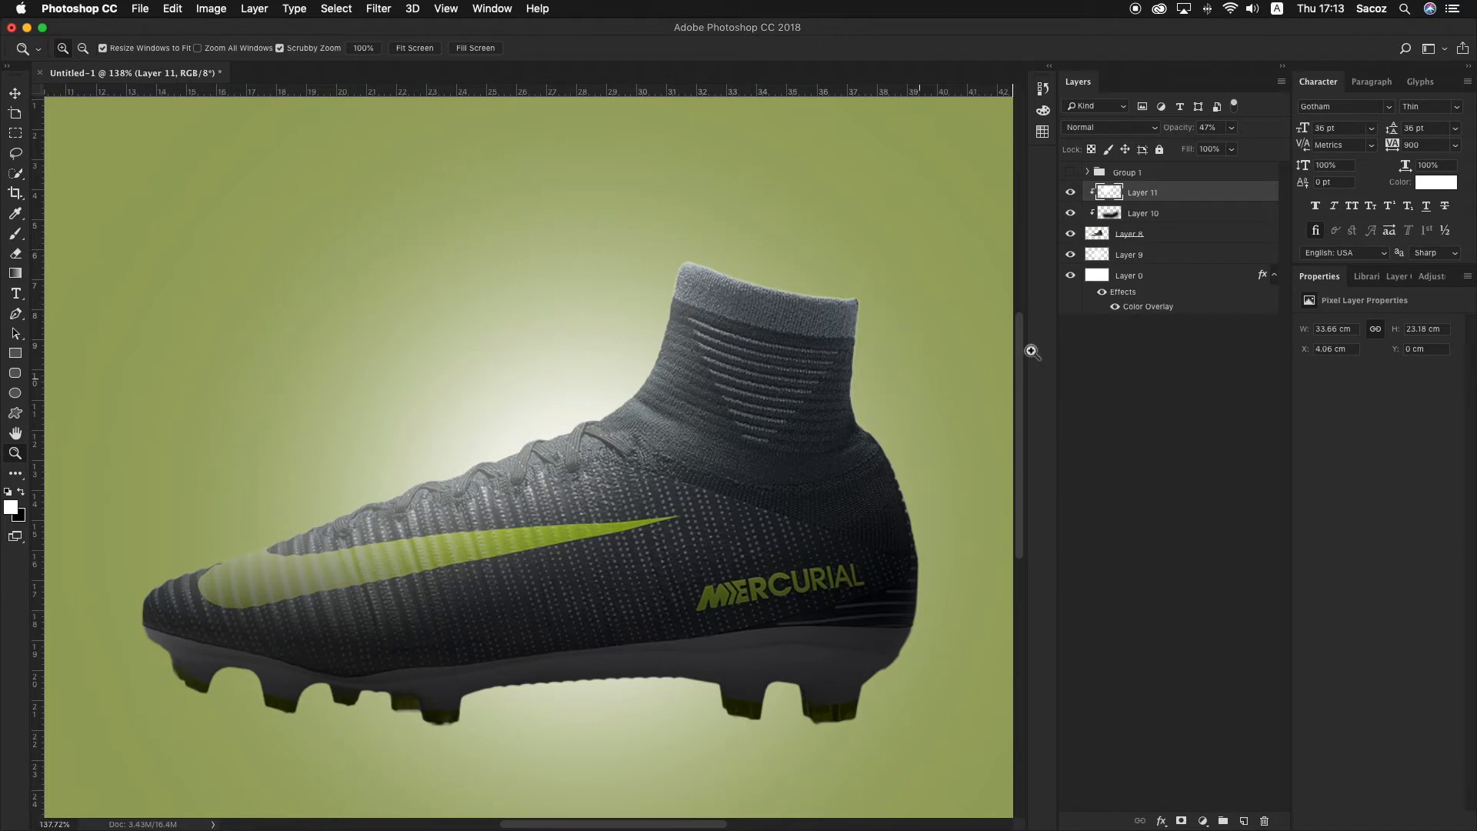
Add another layer clipped to the shoe and set the soft brush size to 127 px.
left_click(1244, 823)
left_click(1192, 203, "alt")
key("b")
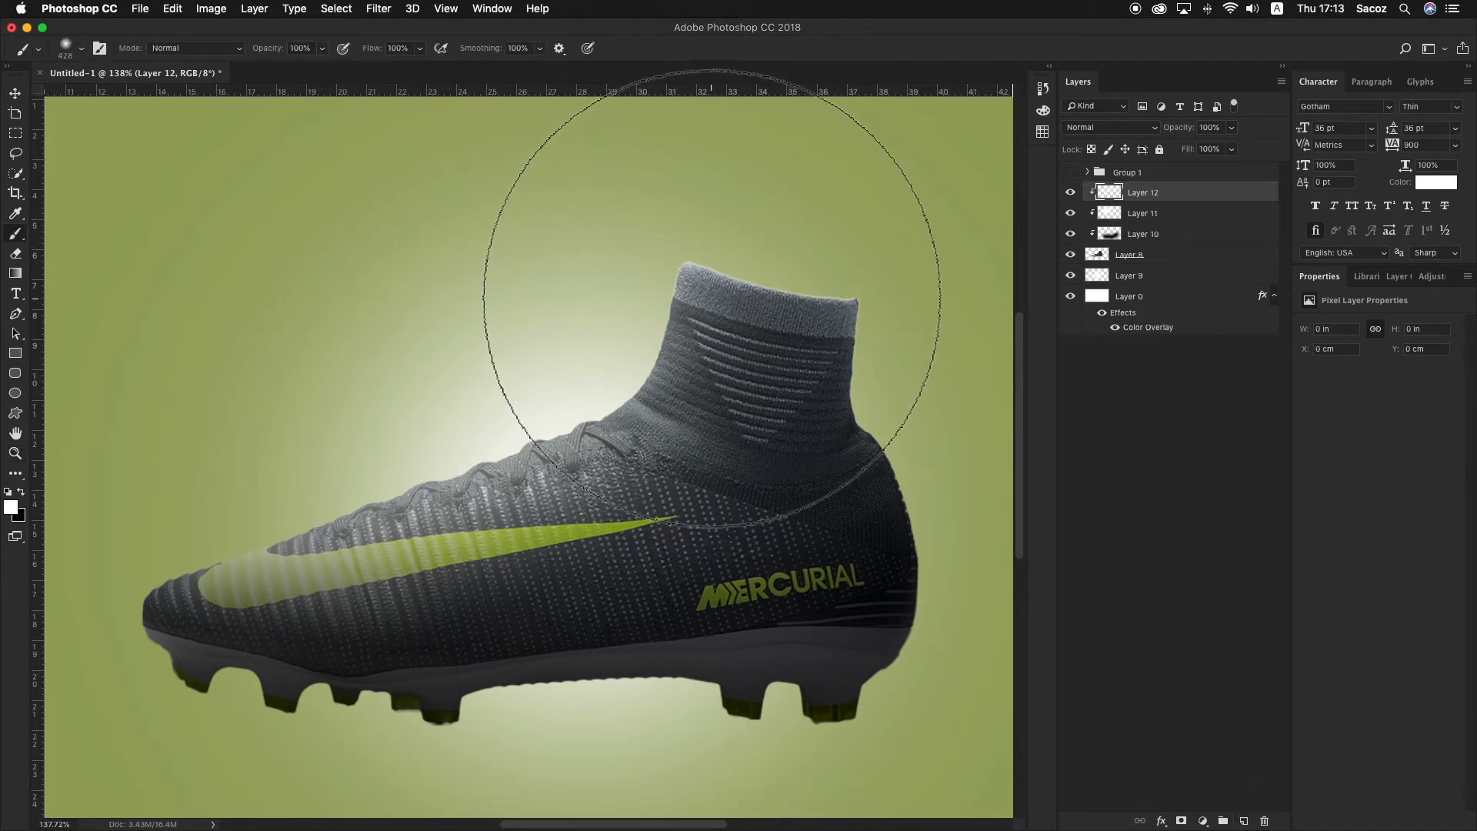
left_click(81, 49)
left_click_drag(149, 101, 142, 97)
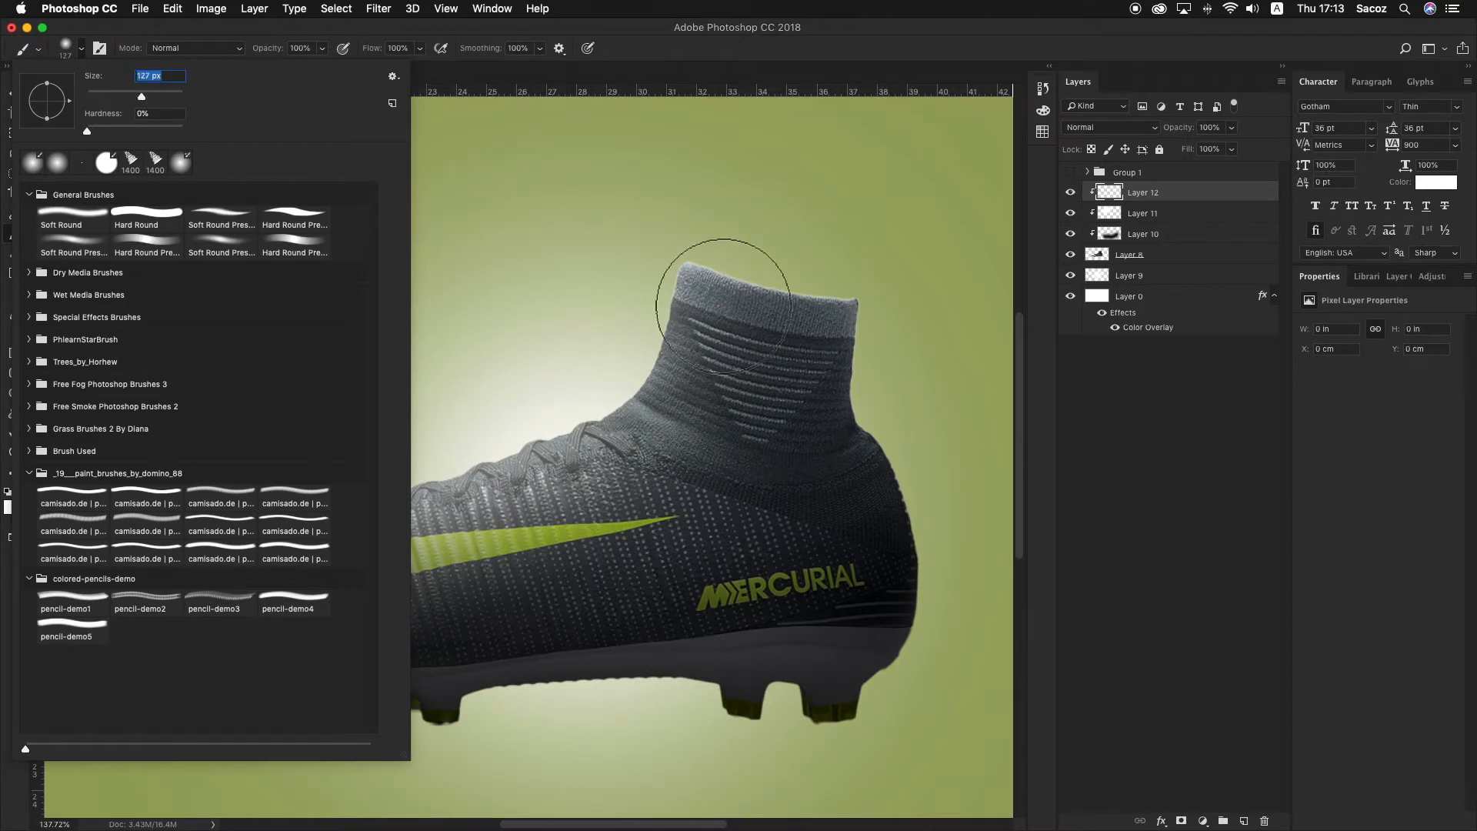
Paint a soft white highlight across the top of the sock collar.
mouse_move(676, 198)
left_mouse_down()
mouse_move(805, 283)
mouse_move(736, 243)
mouse_move(669, 245)
left_mouse_up()
left_click(812, 280)
left_click(839, 282)
Reduce the sock collar highlight layer's opacity to 71%, keeping that layer selected.
key("z")
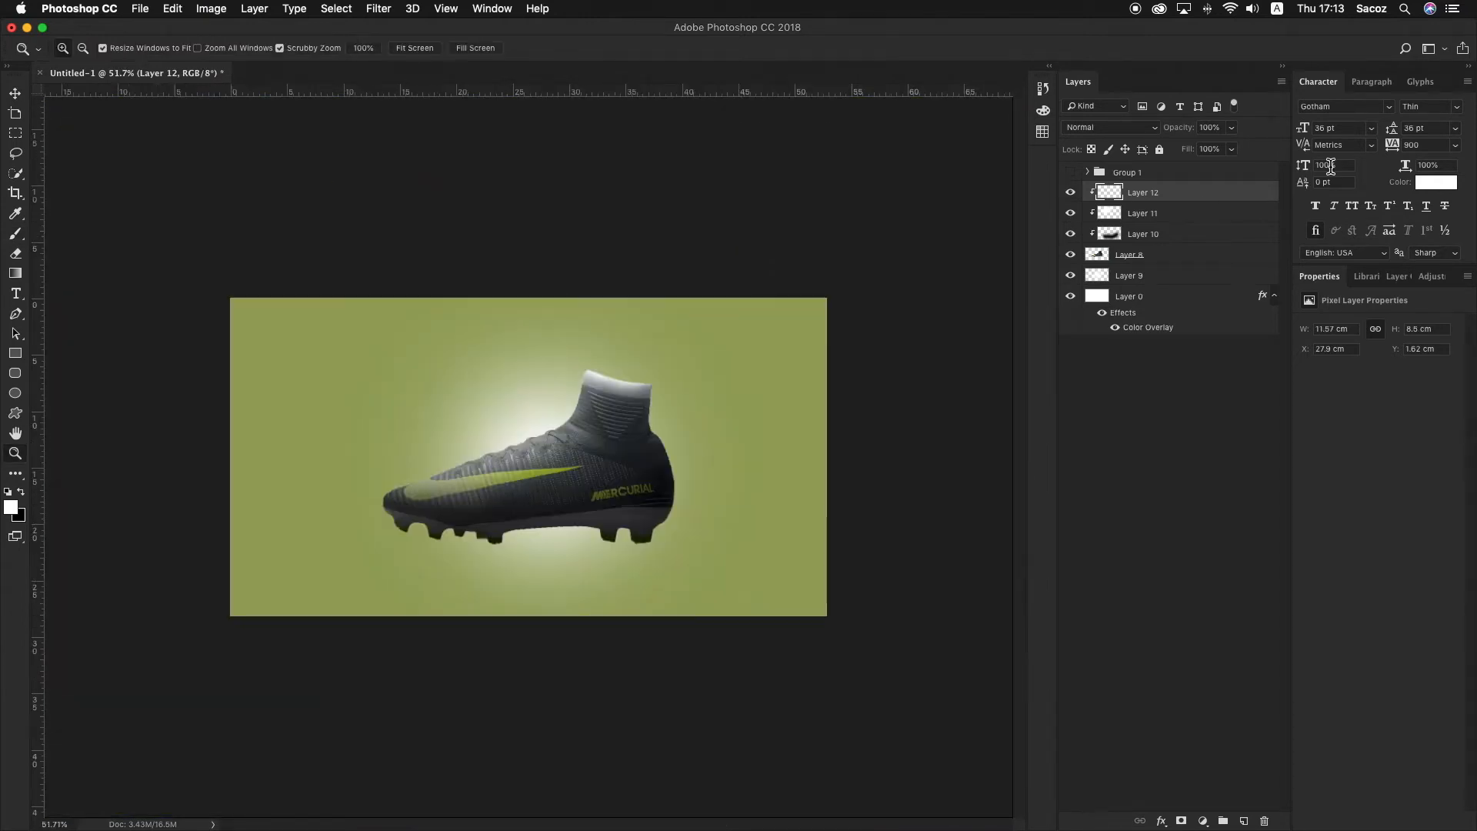
key("v")
left_click_drag(1222, 148, 1211, 147)
left_click(1193, 212)
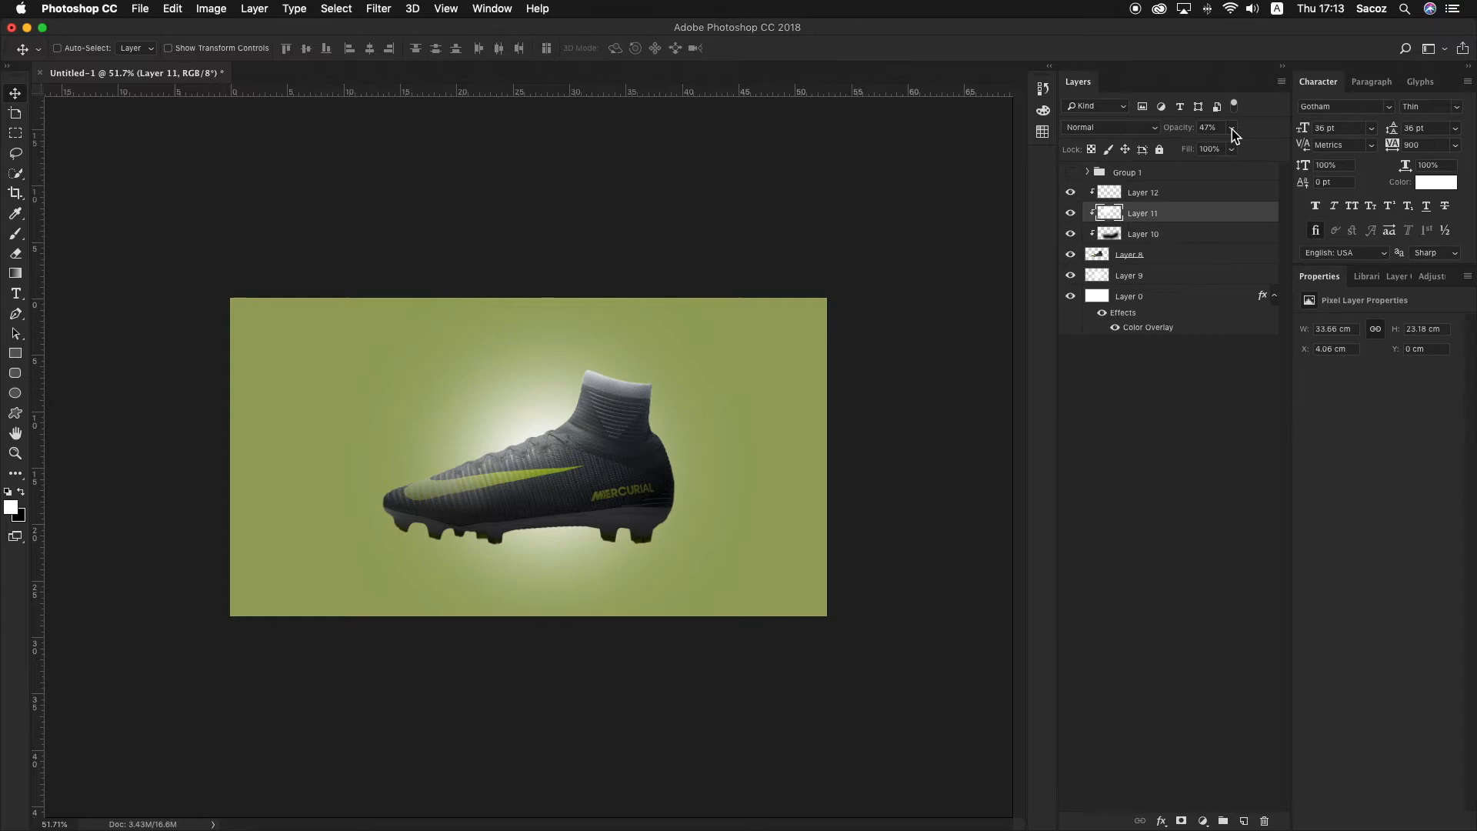
left_click(1146, 193)
key("z")
mouse_move(574, 394)
left_mouse_down()
mouse_move(662, 413)
mouse_move(602, 398)
left_mouse_up()
key("ctrl+r")
key("v")
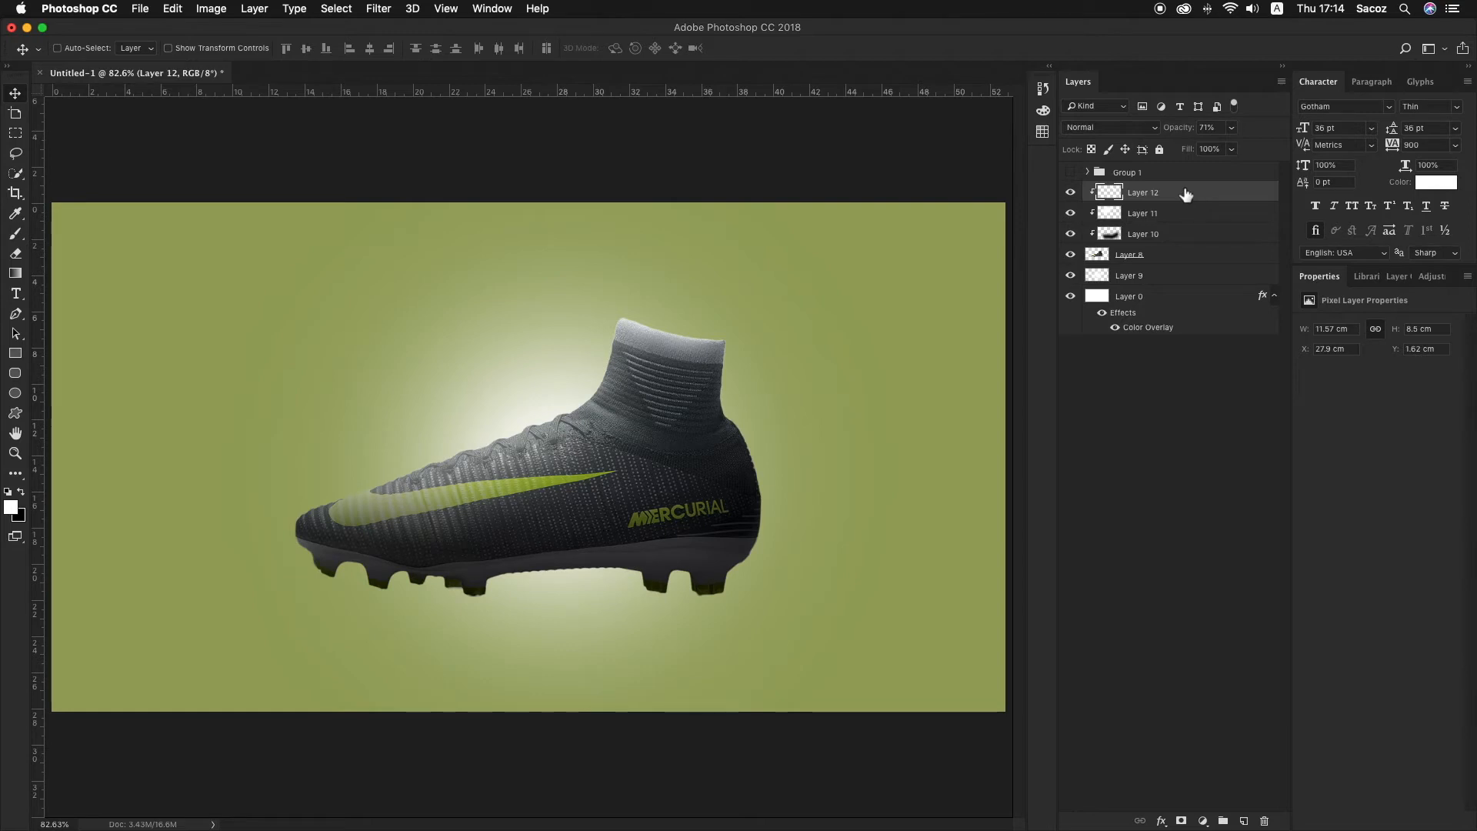
Add a new layer above the collar highlight layer and clip it to the shoe.
key("z")
left_click_drag(348, 494, 390, 520)
key("v")
left_click(1254, 822)
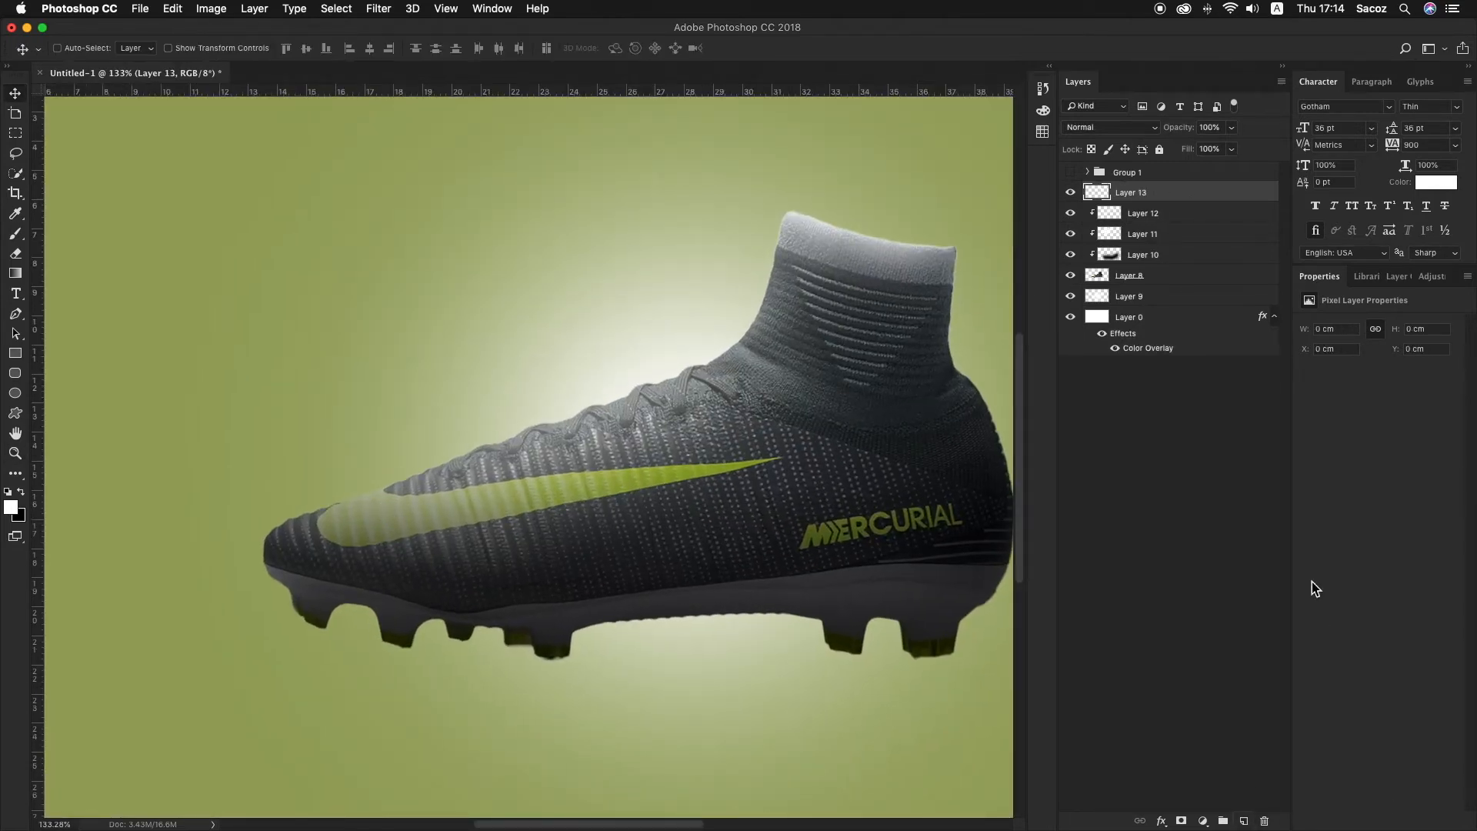
left_click(1199, 200, "alt")
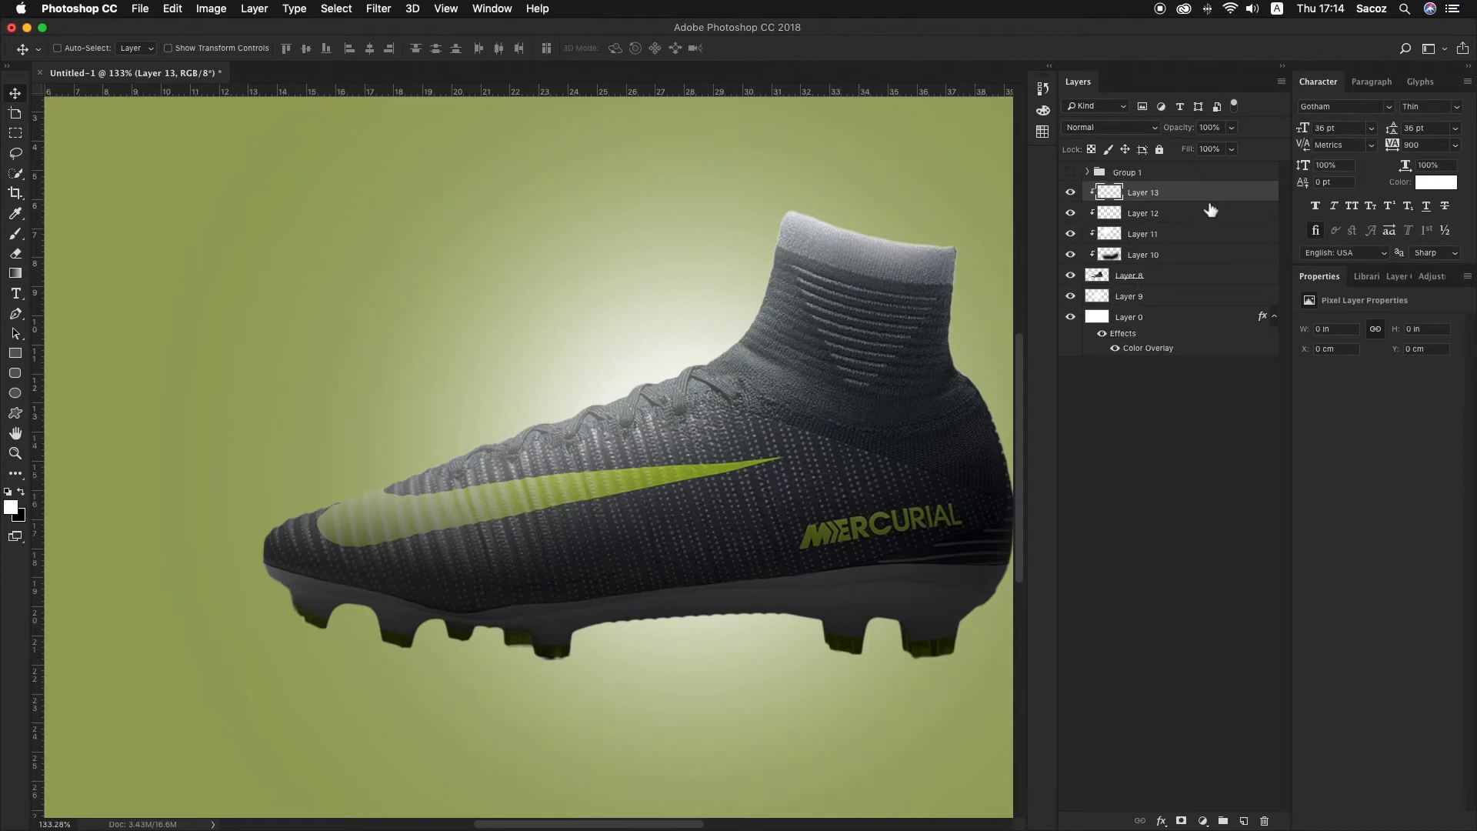
Sample the swoosh colour as the foreground colour and shift it to a brighter, purer green.
key("b")
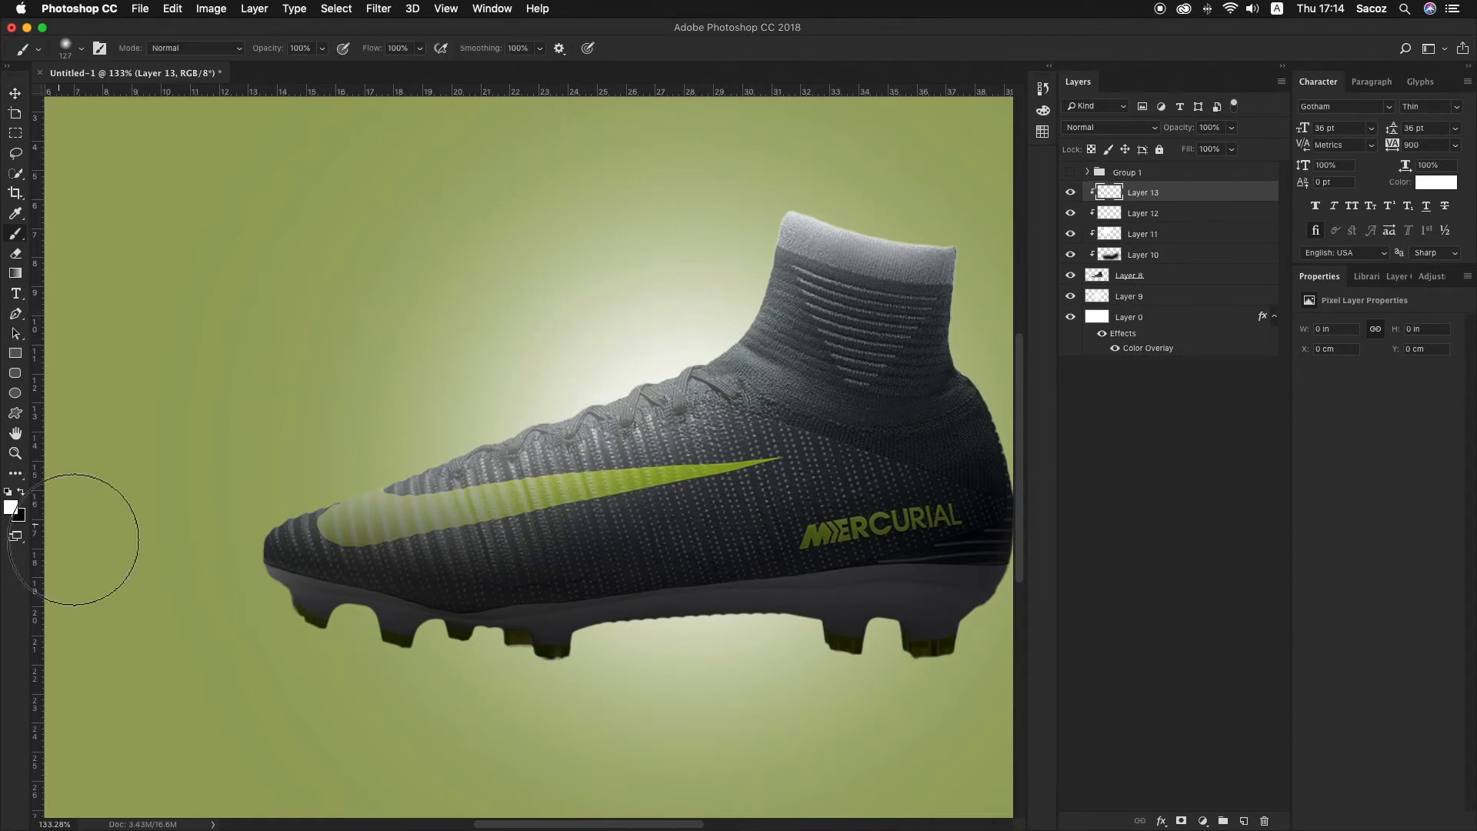
left_click(12, 508)
left_click(359, 526)
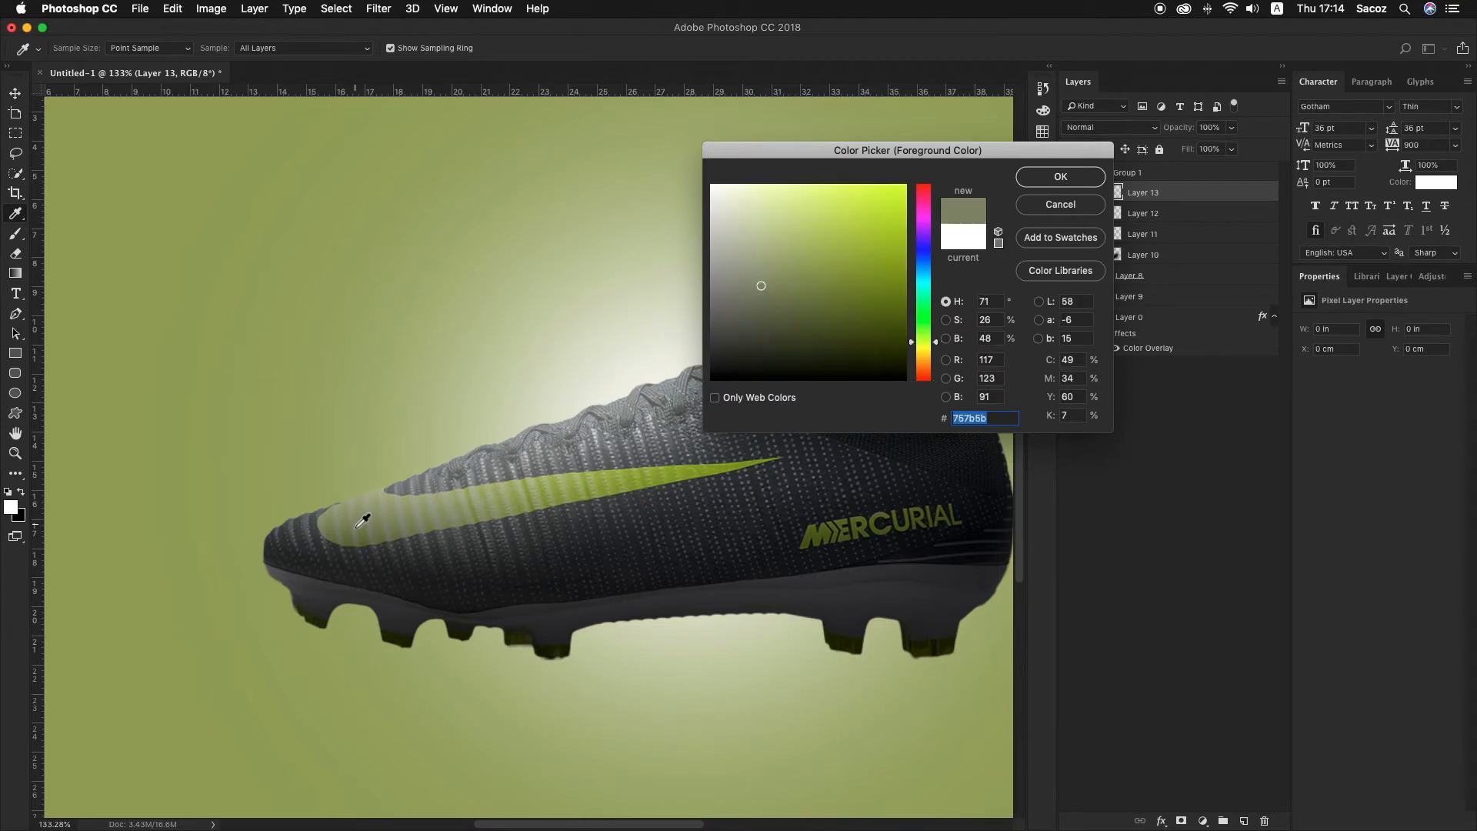
left_click(699, 464)
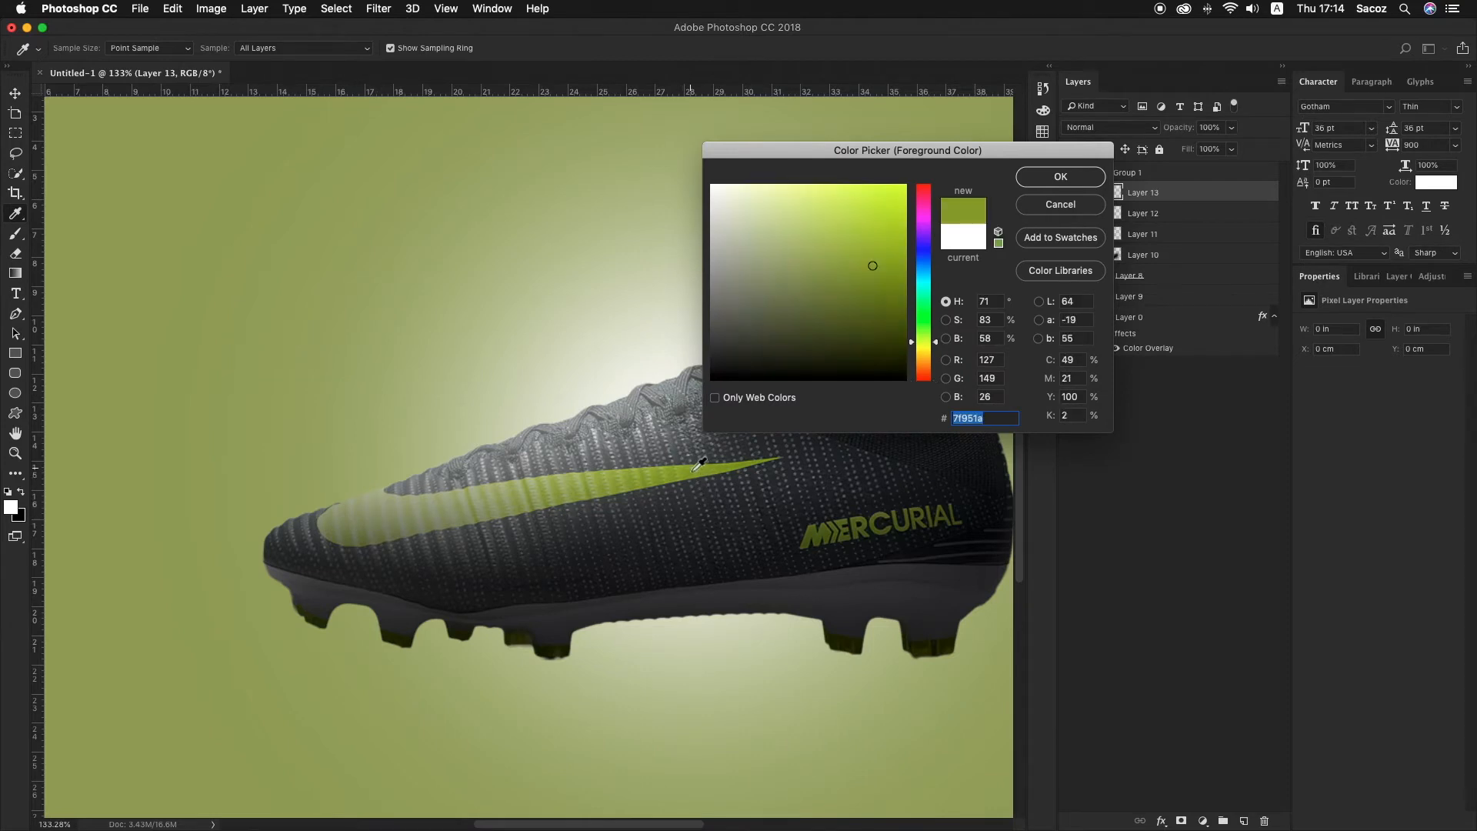
left_click_drag(920, 320, 921, 316)
left_click_drag(875, 230, 874, 222)
left_click_drag(918, 340, 920, 326)
key("Return")
Paint soft green over the whole swoosh with the 127 px brush and lower the layer's opacity to 53%.
key("b")
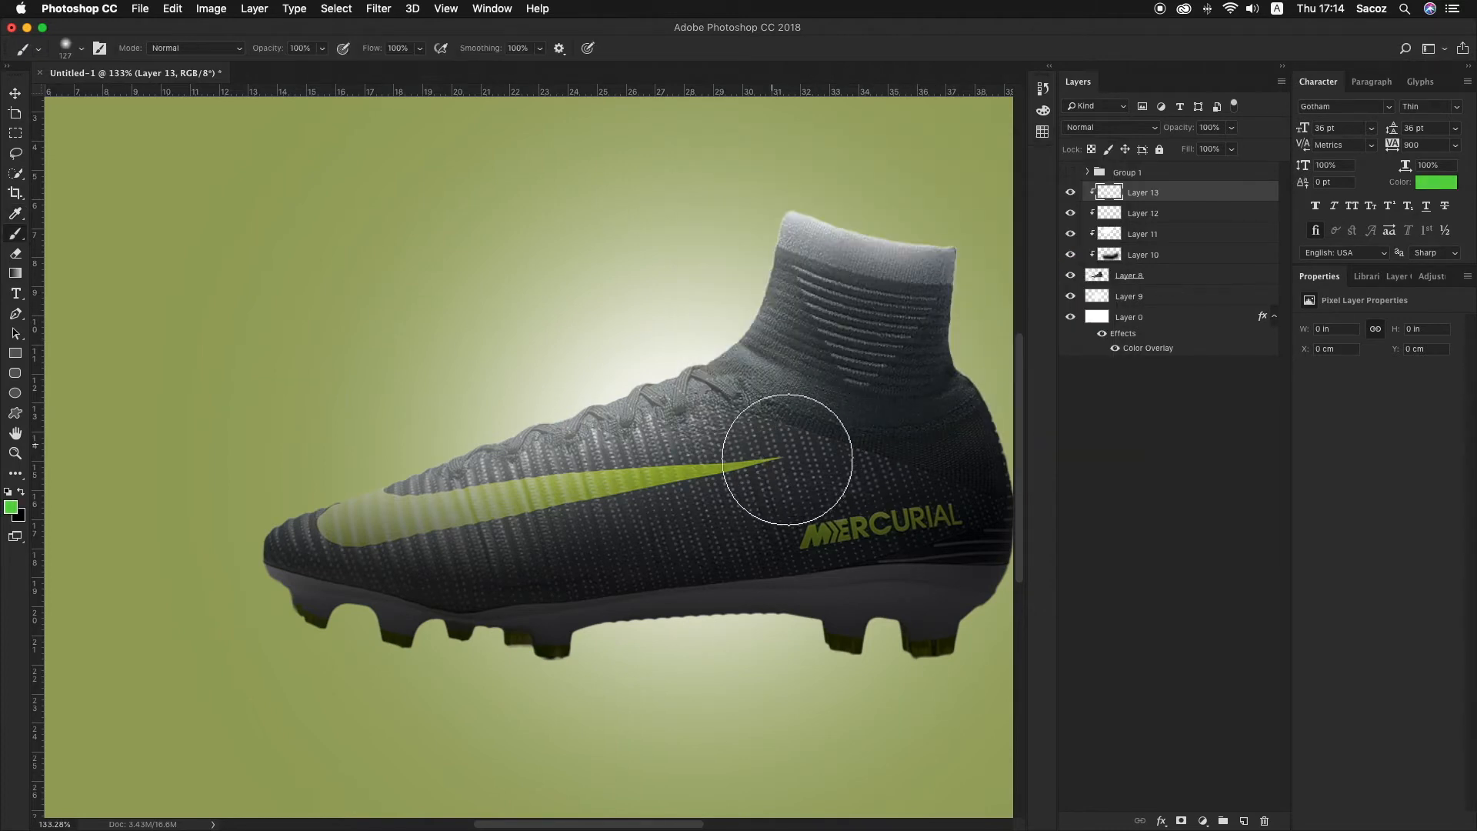
left_click(770, 454)
mouse_move(718, 476)
left_mouse_down()
mouse_move(424, 511)
mouse_move(289, 483)
left_mouse_up()
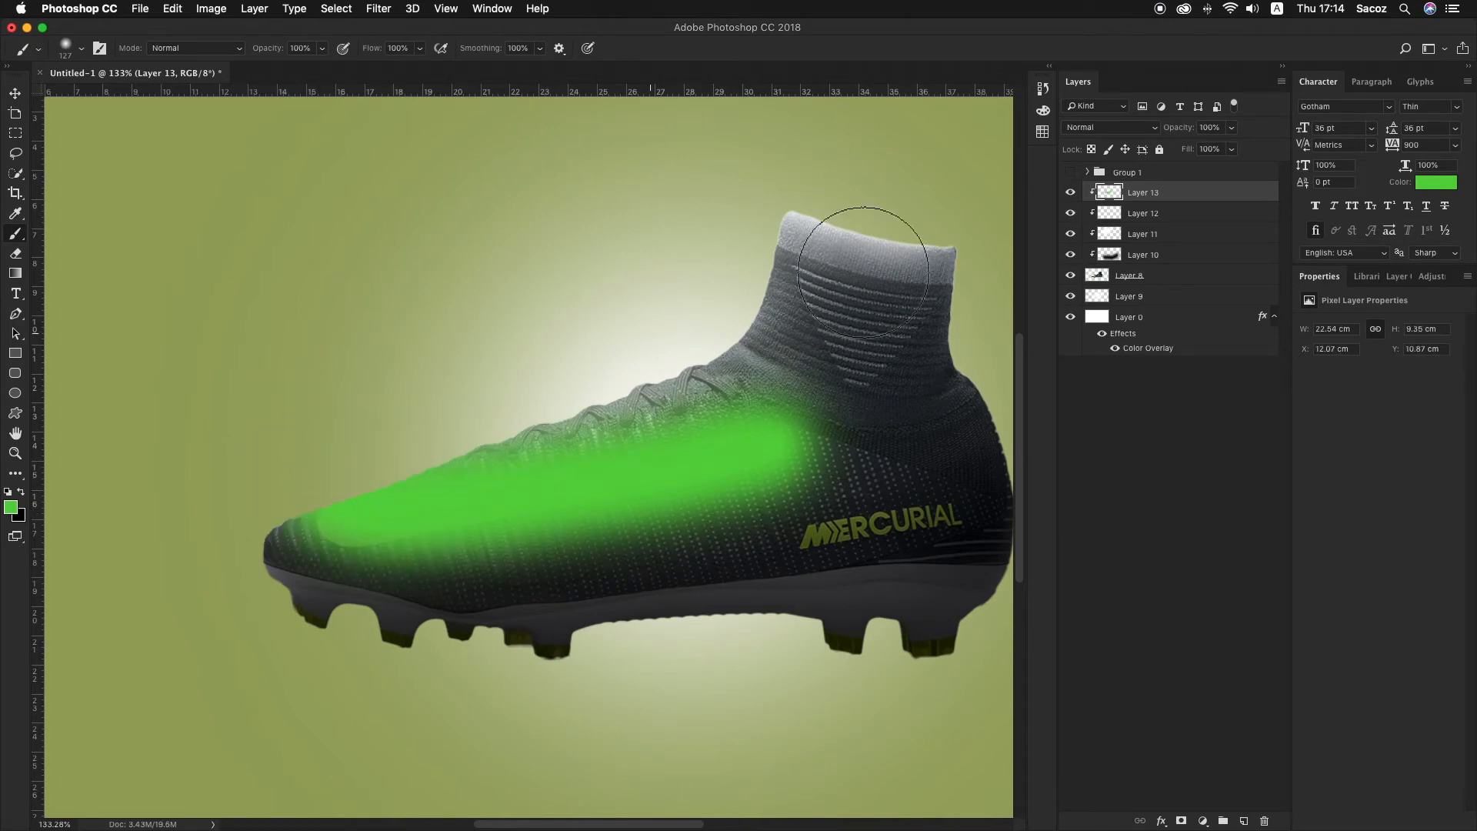
left_click_drag(1218, 147, 1198, 147)
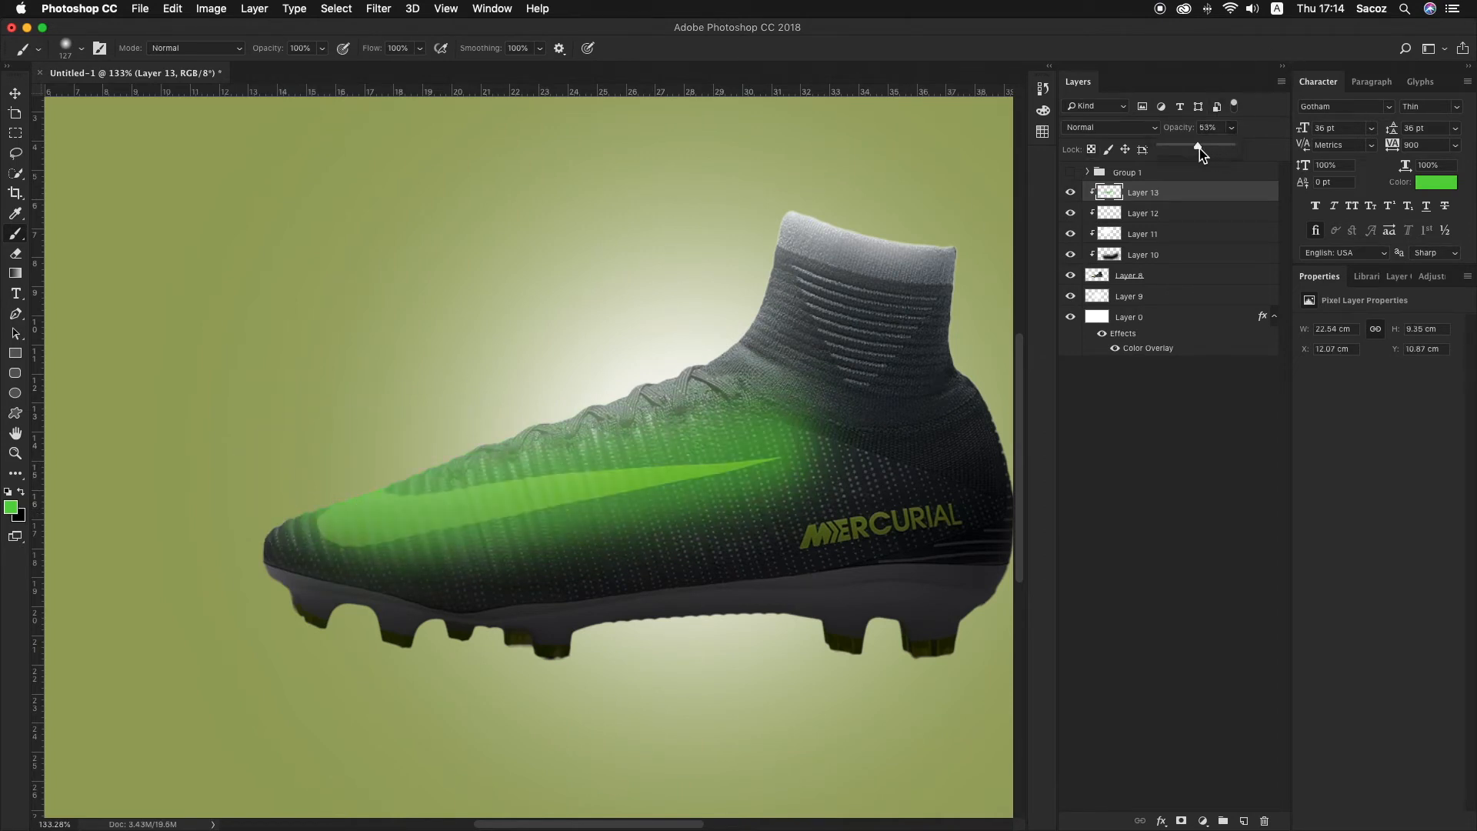
Erase the green spill below, behind and above the swoosh with the soft Eraser.
key("z")
mouse_move(827, 344)
left_mouse_down()
mouse_move(770, 294)
mouse_move(781, 333)
left_mouse_up()
mouse_move(629, 436)
left_mouse_down()
mouse_move(708, 445)
mouse_move(669, 425)
left_mouse_up()
left_click_drag(596, 426, 779, 433)
key("e")
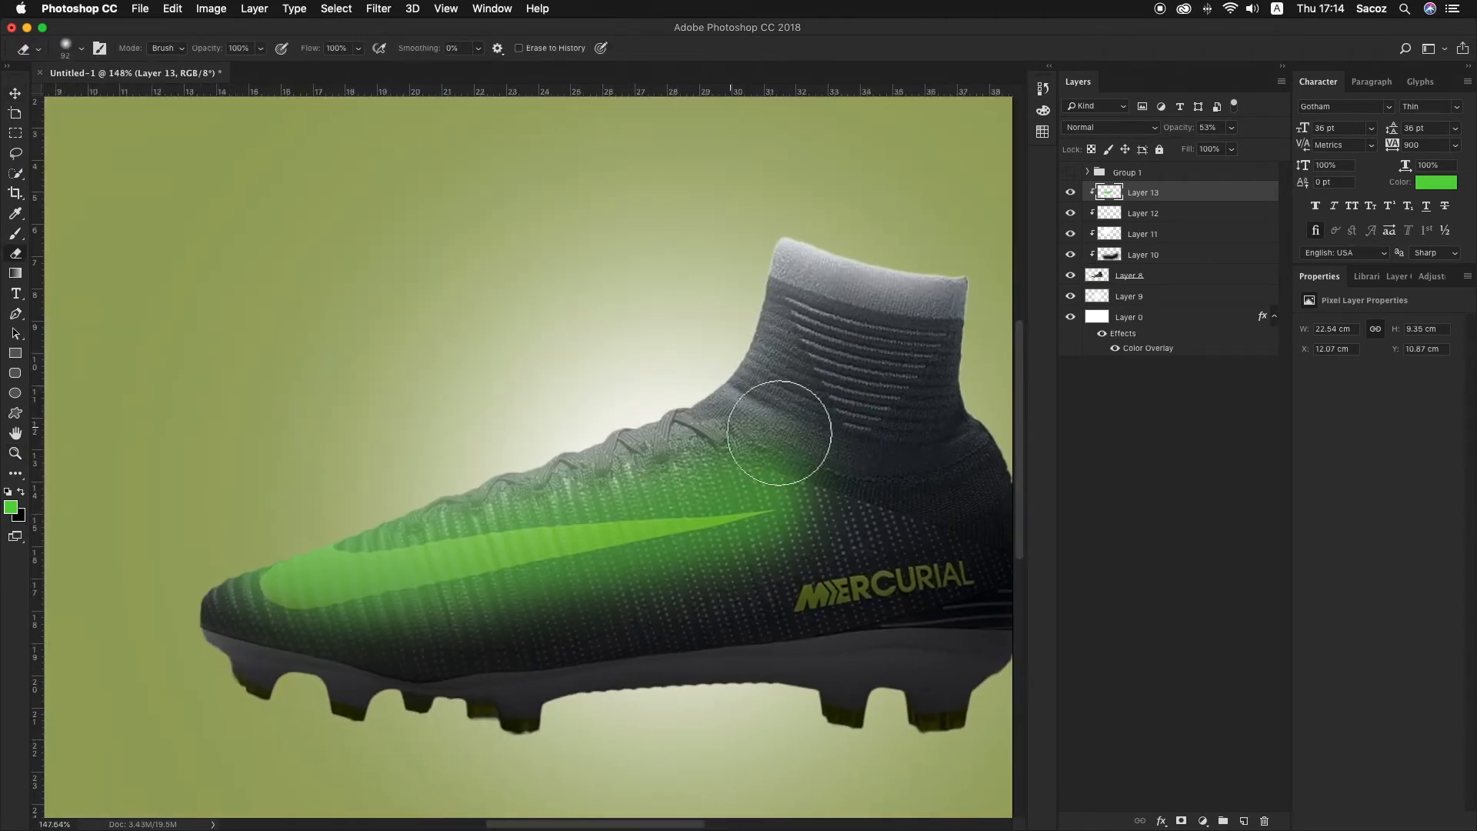
mouse_move(846, 508)
left_mouse_down()
mouse_move(808, 606)
mouse_move(817, 585)
mouse_move(747, 612)
mouse_move(777, 598)
mouse_move(631, 621)
mouse_move(745, 586)
mouse_move(627, 627)
mouse_move(814, 569)
mouse_move(265, 637)
mouse_move(259, 577)
left_mouse_up()
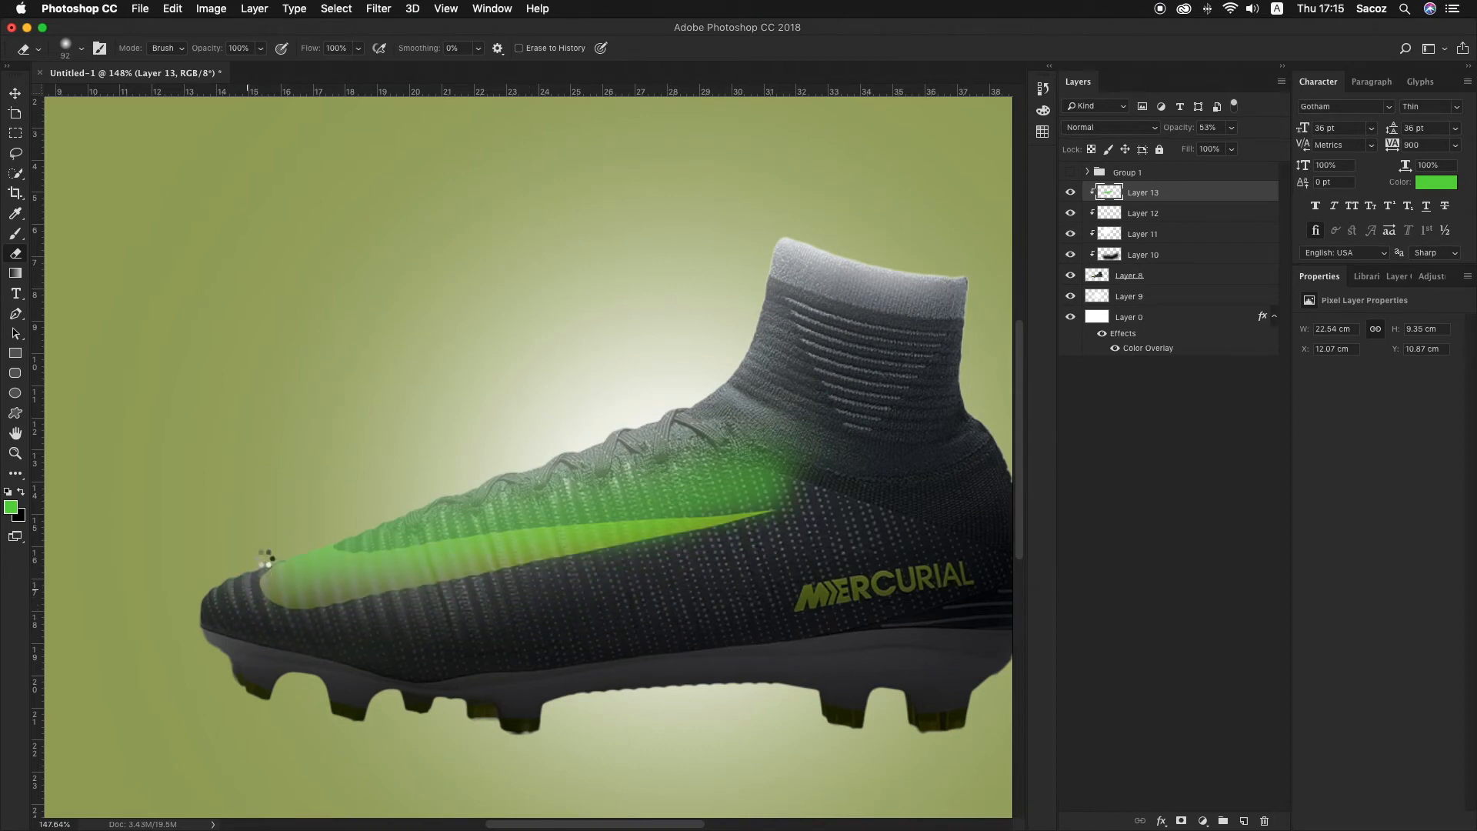
left_click_drag(867, 455, 775, 470)
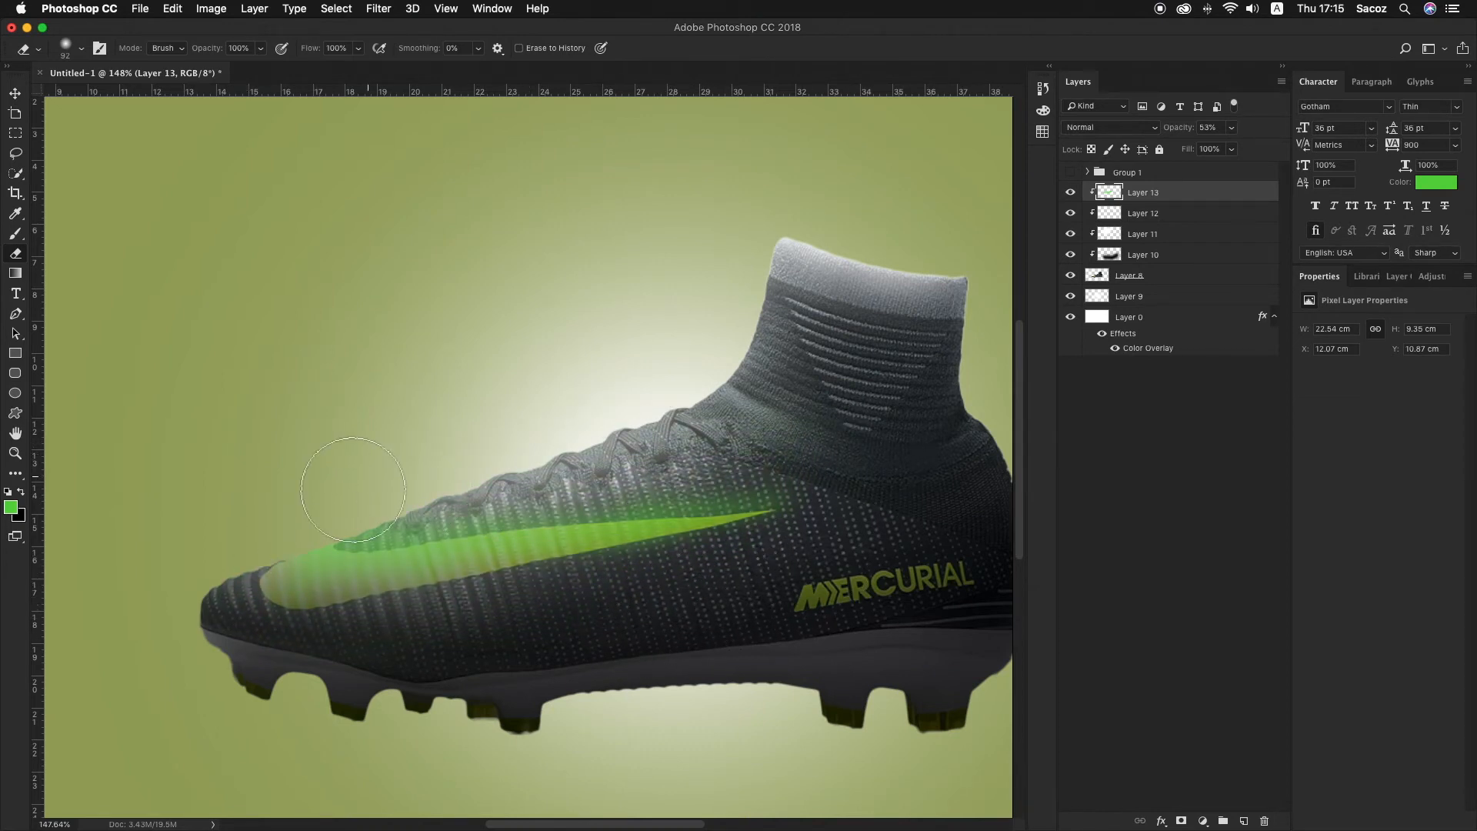
Repaint green along the swoosh and erase the excess around its lower edge and tip.
key("b")
mouse_move(472, 550)
left_mouse_down()
mouse_move(363, 528)
mouse_move(314, 537)
mouse_move(330, 529)
mouse_move(352, 571)
mouse_move(805, 521)
left_mouse_up()
key("e")
mouse_move(744, 570)
left_mouse_down()
mouse_move(673, 611)
mouse_move(320, 669)
left_mouse_up()
mouse_move(771, 533)
left_mouse_down()
mouse_move(738, 470)
mouse_move(462, 461)
mouse_move(360, 509)
mouse_move(451, 473)
mouse_move(565, 462)
mouse_move(600, 493)
mouse_move(745, 475)
left_mouse_up()
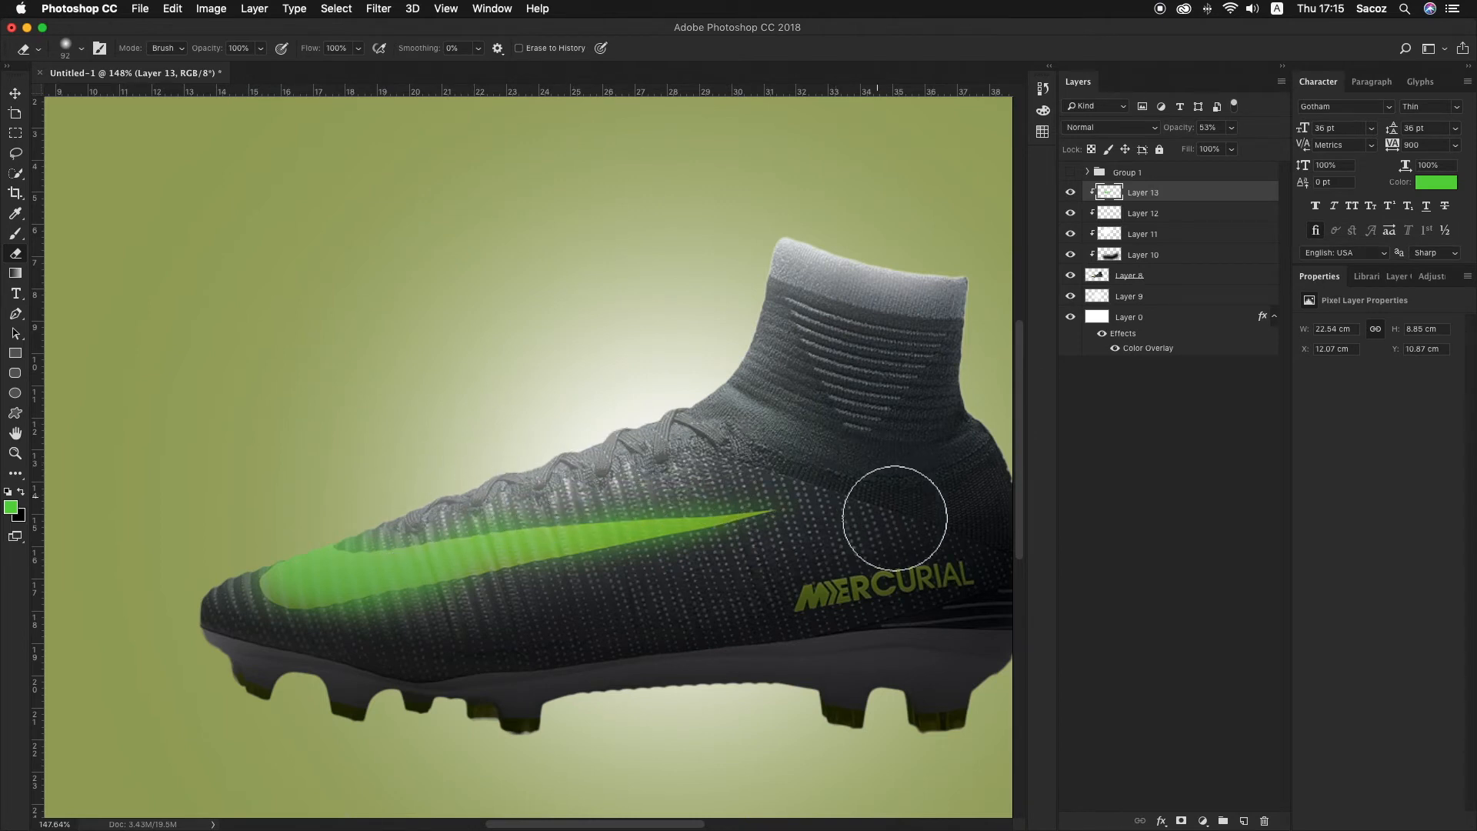
mouse_move(518, 624)
left_mouse_down()
mouse_move(378, 644)
mouse_move(403, 626)
left_mouse_up()
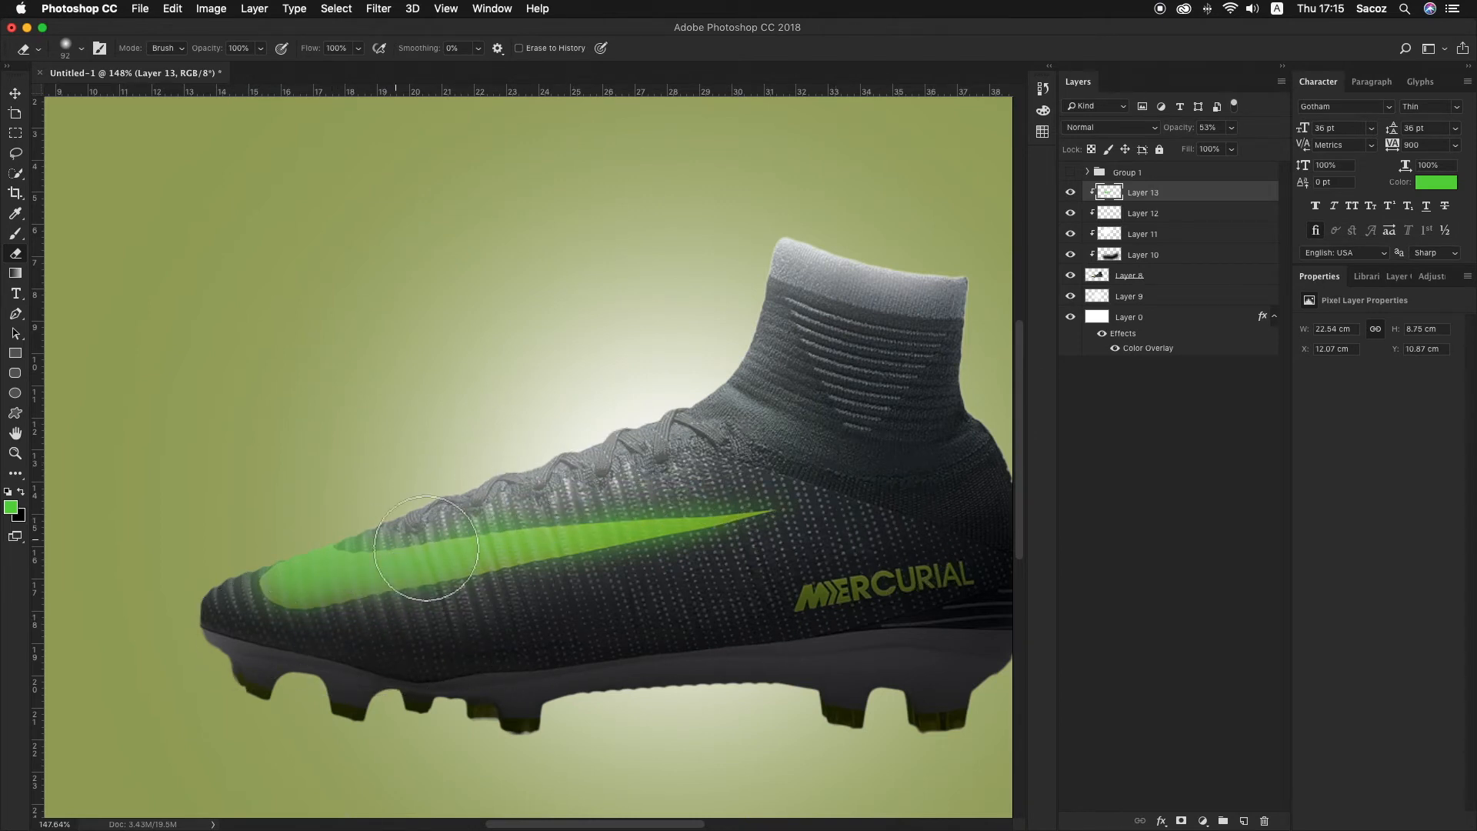
Reduce the green swoosh glow layer's opacity to 42%.
key("z")
mouse_move(621, 490)
left_mouse_down()
mouse_move(594, 448)
mouse_move(620, 462)
mouse_move(609, 459)
left_mouse_up()
left_click(1231, 127)
left_click_drag(1231, 145, 1225, 144)
left_click_drag(555, 303, 570, 317)
Enlarge the green swoosh glow slightly with Free Transform to about 23.35 × 9.07 cm.
key("v")
key("ctrl+t")
left_click_drag(711, 380, 638, 366)
key("Return")
Add a new layer clipped to the shoe above the green glow layer and activate the Brush tool.
key("z")
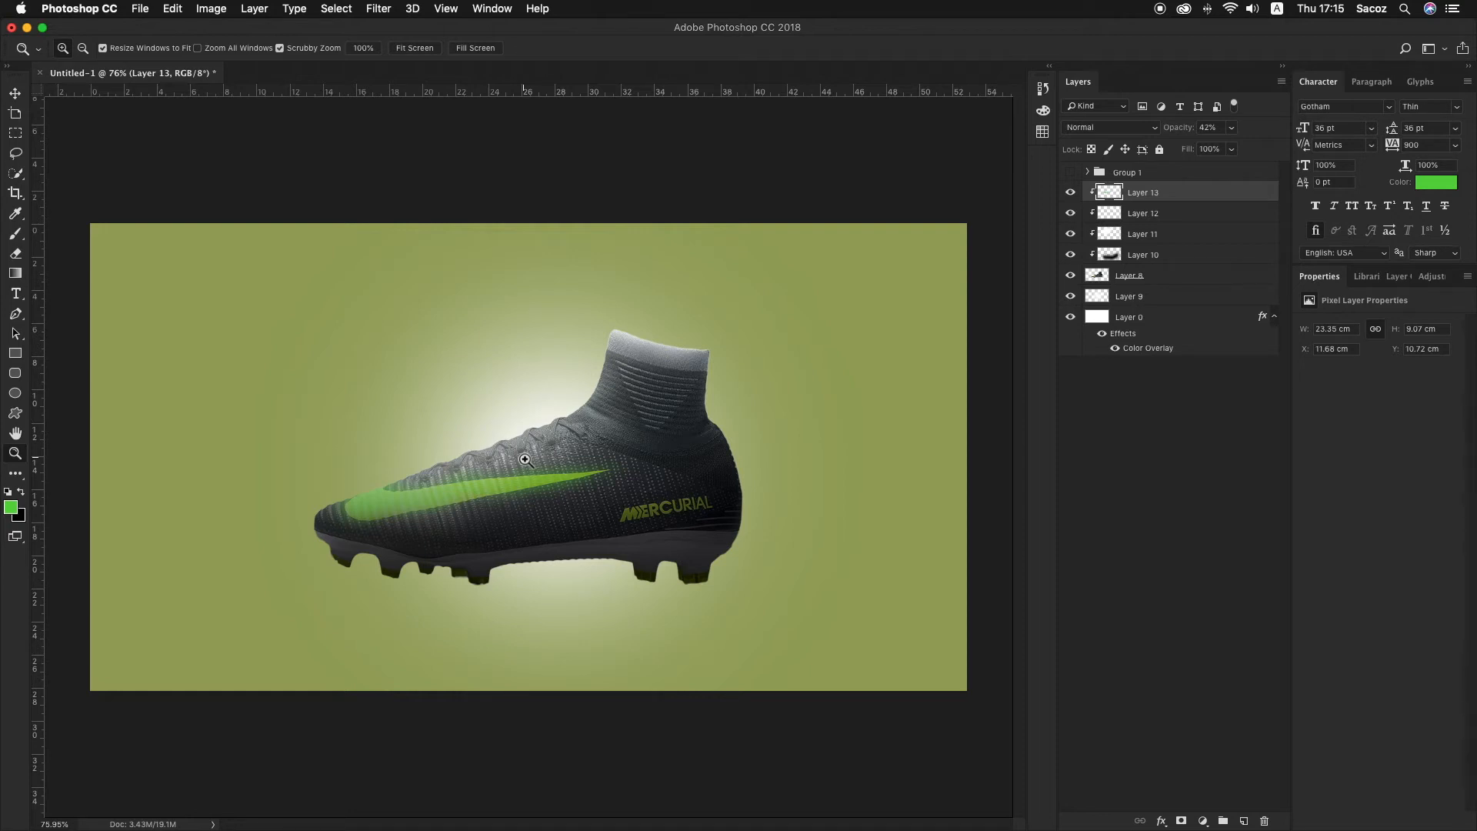
left_click_drag(582, 475, 716, 512)
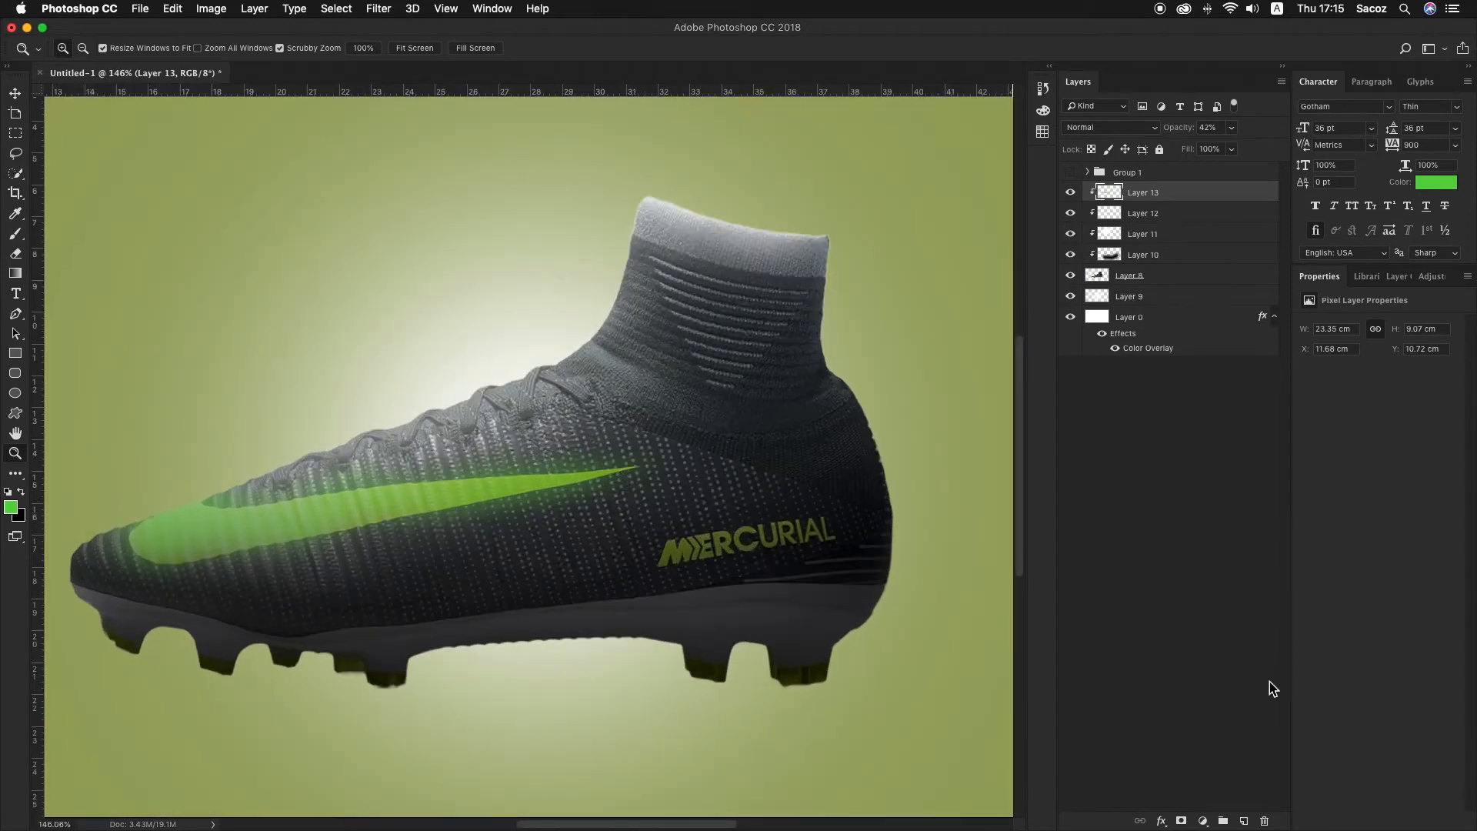
left_click(1246, 822)
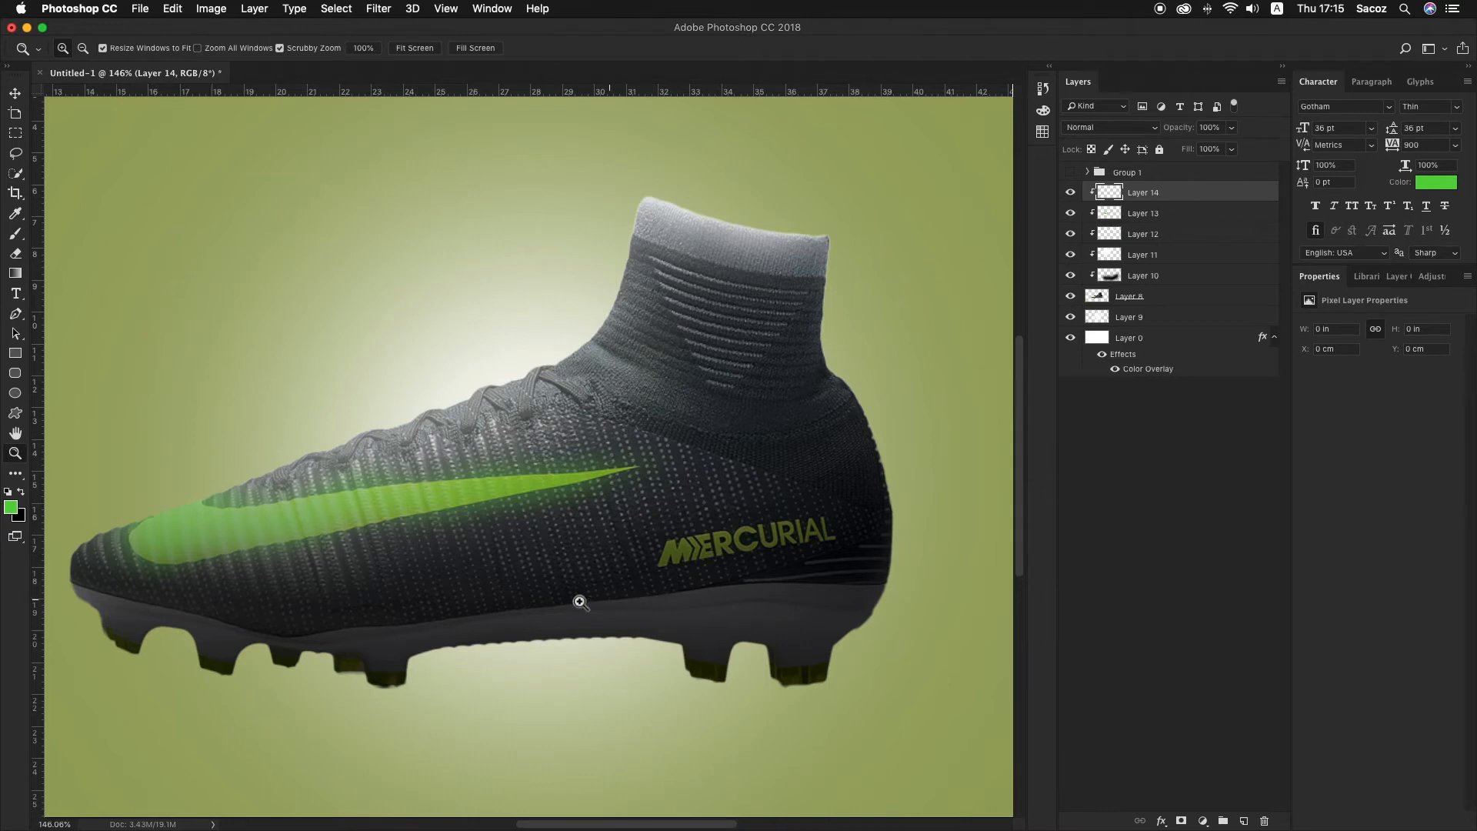
key("b")
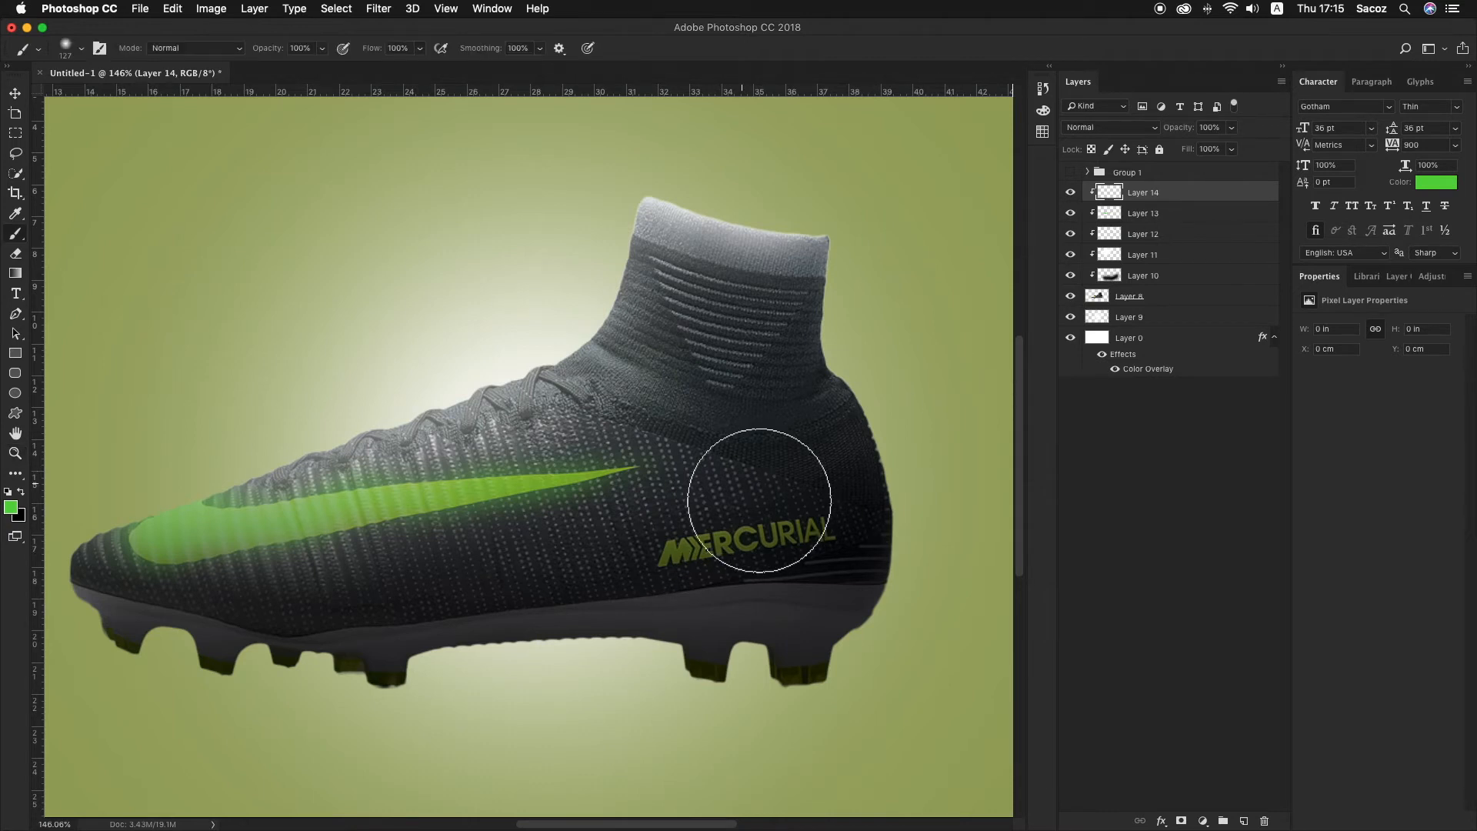
Paint a soft green glow over the MERCURIAL lettering with a 91 px brush.
left_click(83, 51)
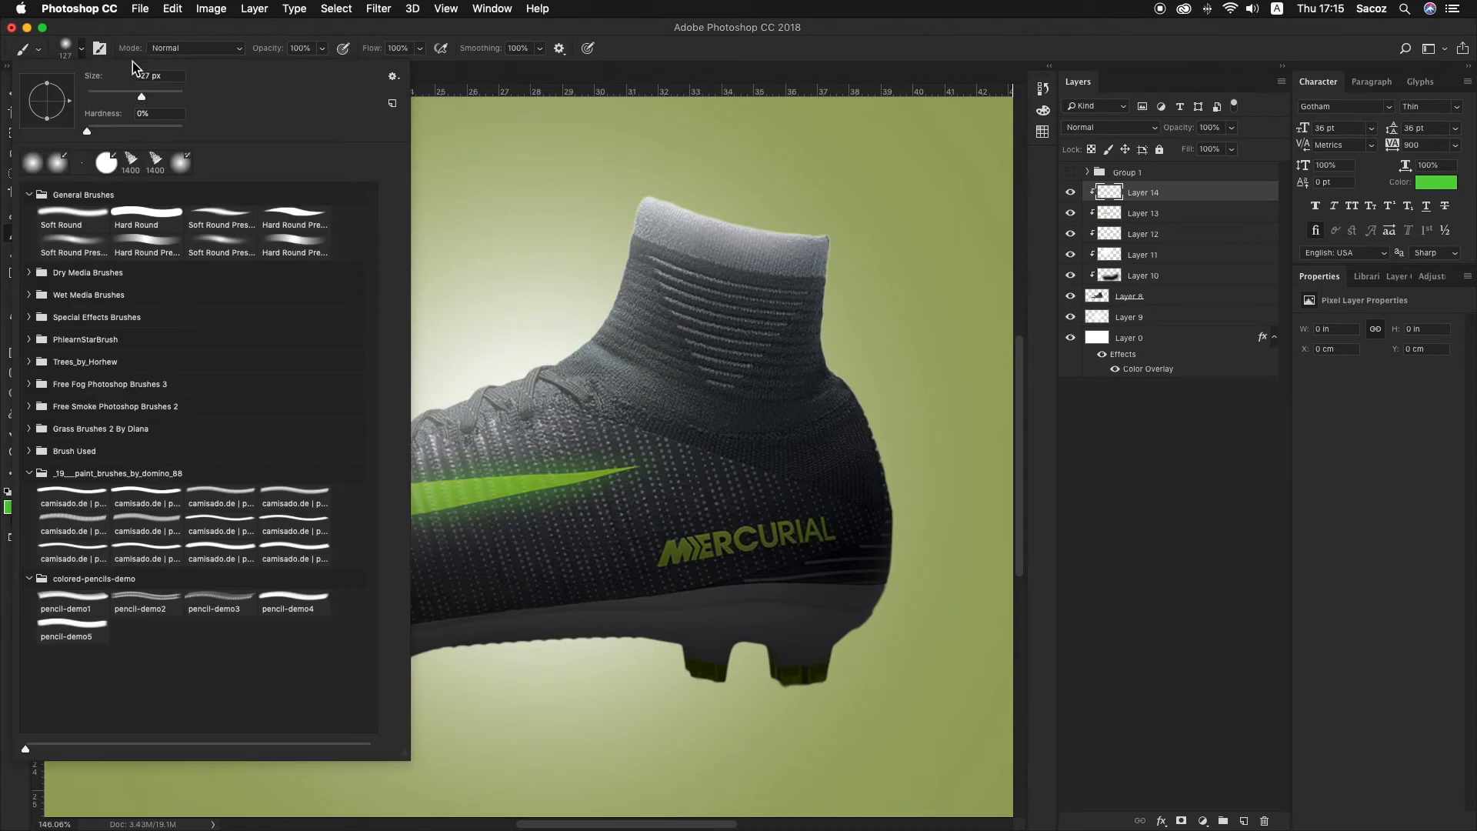
left_click_drag(141, 105, 133, 105)
key("Return")
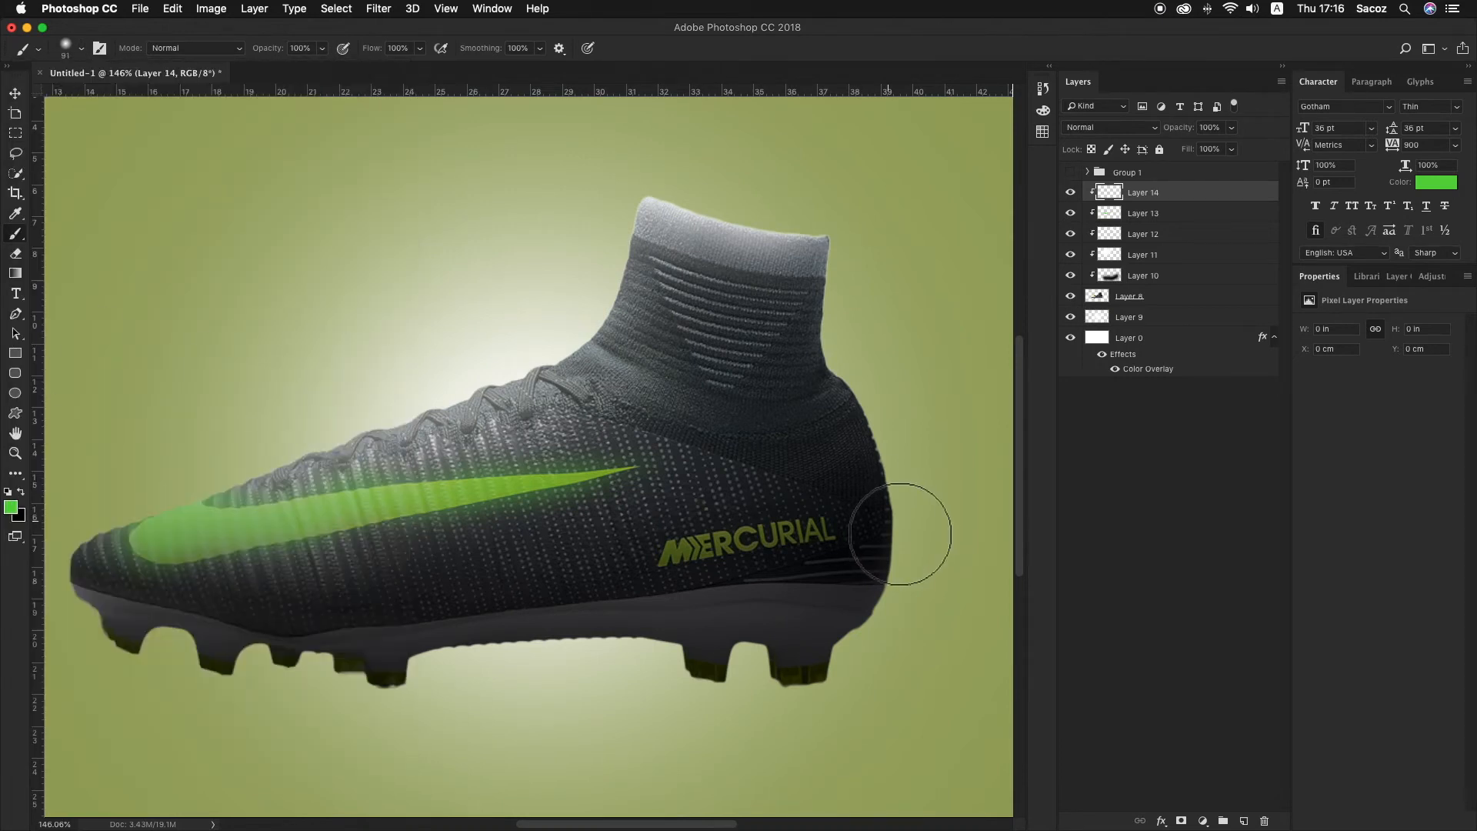
left_click(803, 538)
left_click_drag(811, 549, 603, 567)
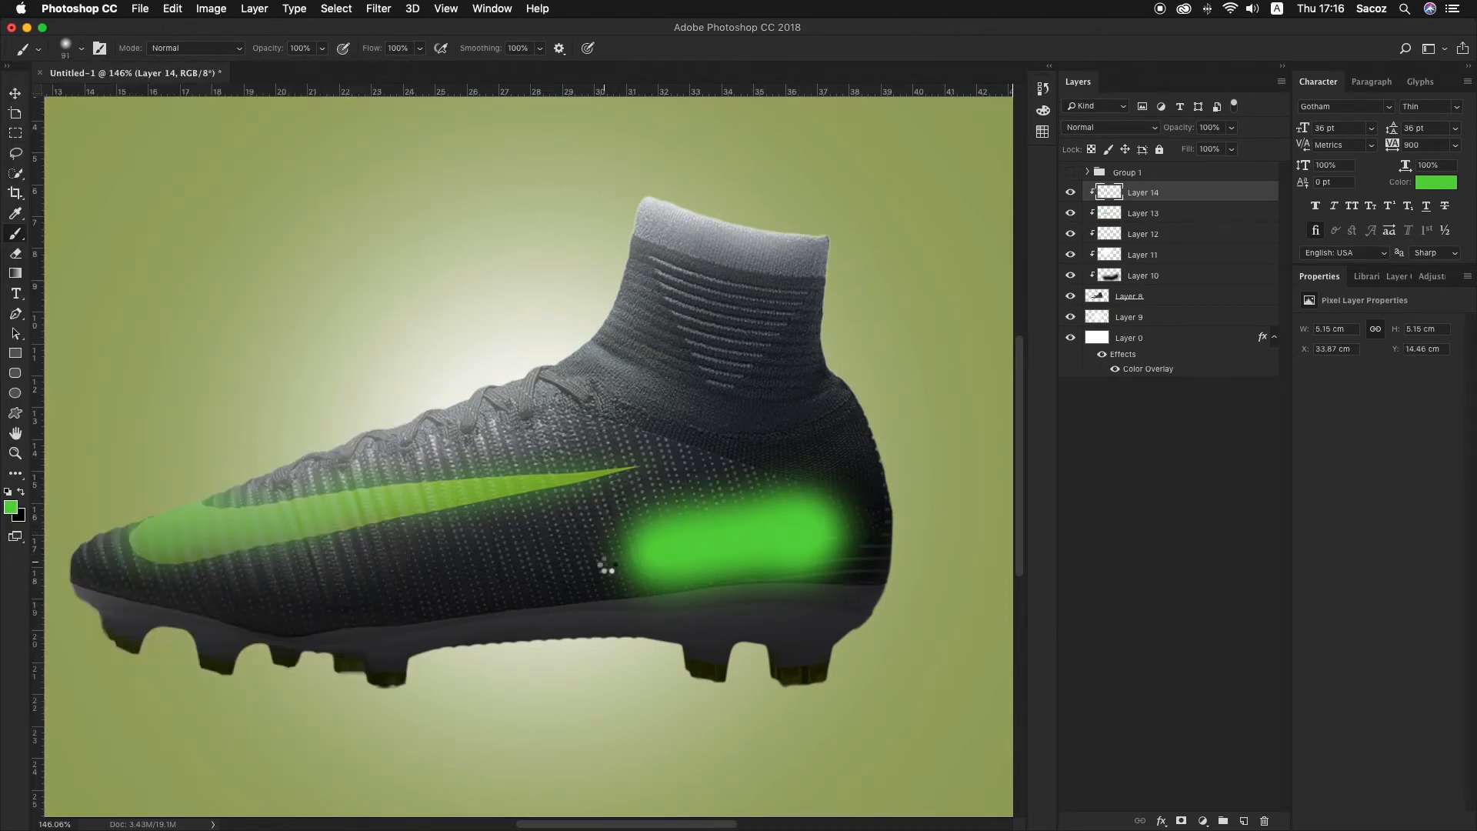
Reduce the lettering glow layer's opacity to 42% and erase the excess green around its edges.
key("v")
left_click(1231, 128)
left_click_drag(1234, 146, 1211, 149)
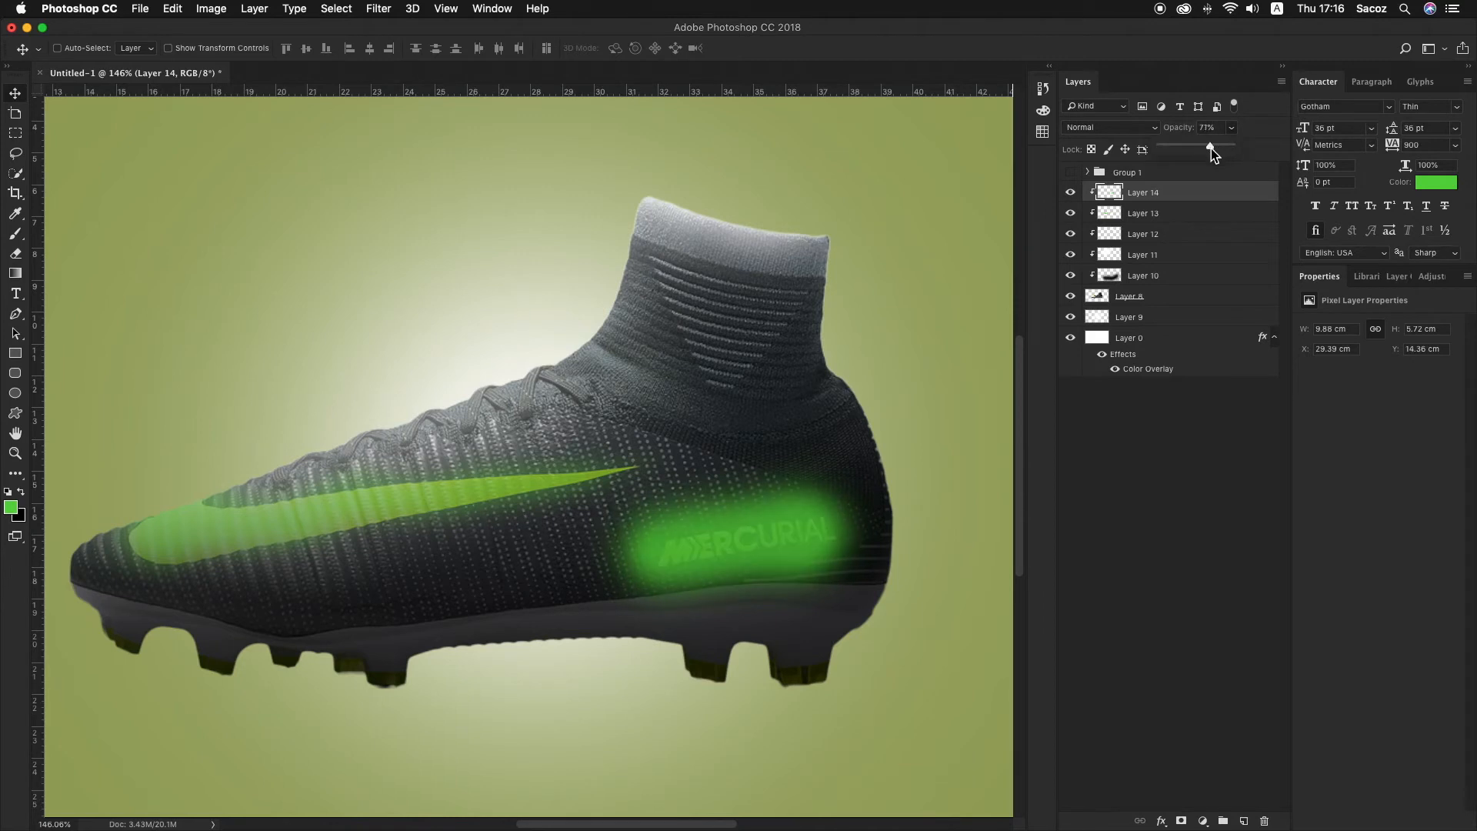
left_click(1200, 219)
left_click(1195, 196)
left_click(1231, 128)
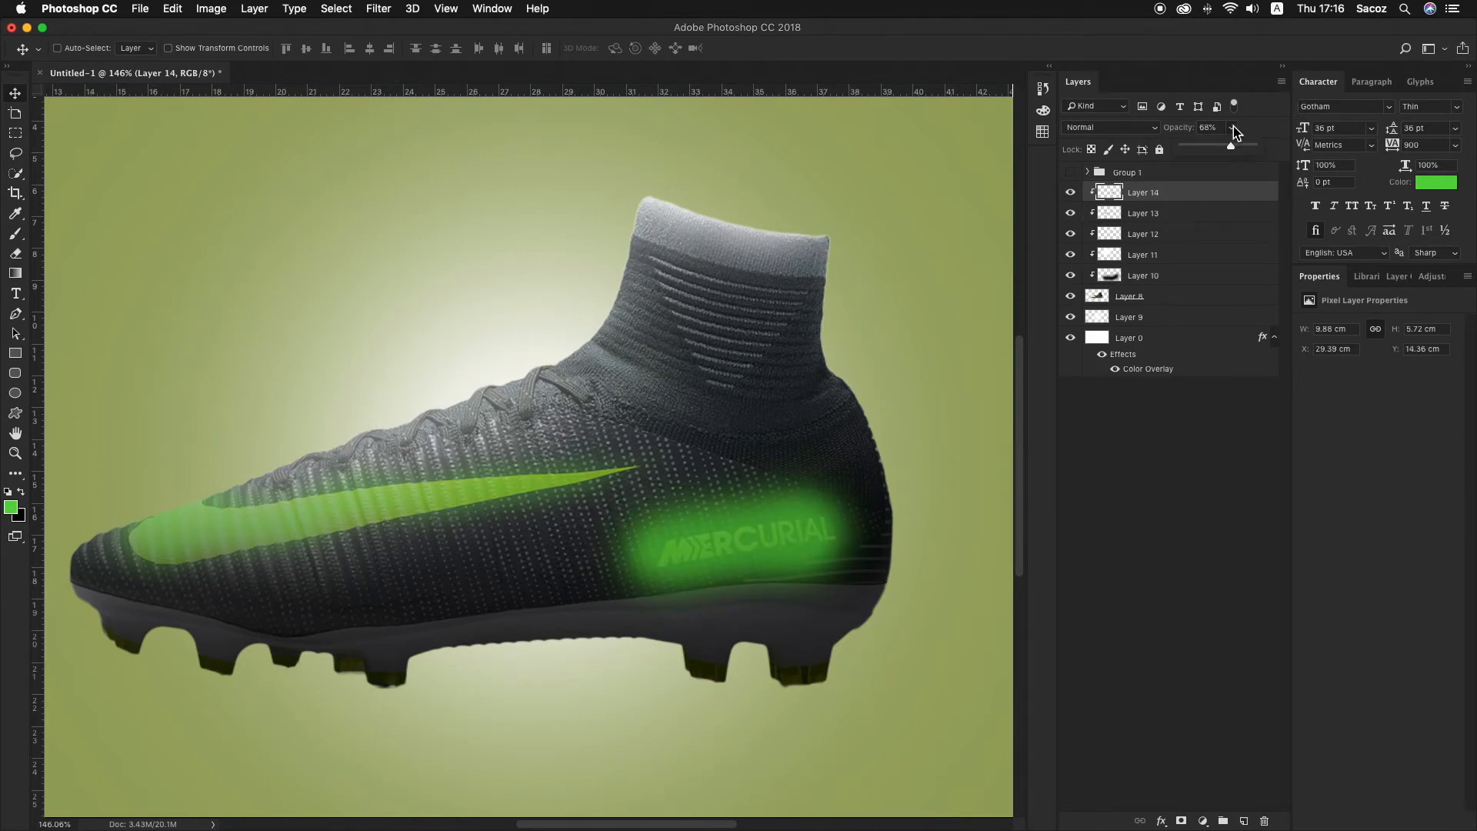
left_click_drag(1222, 146, 1214, 148)
key("e")
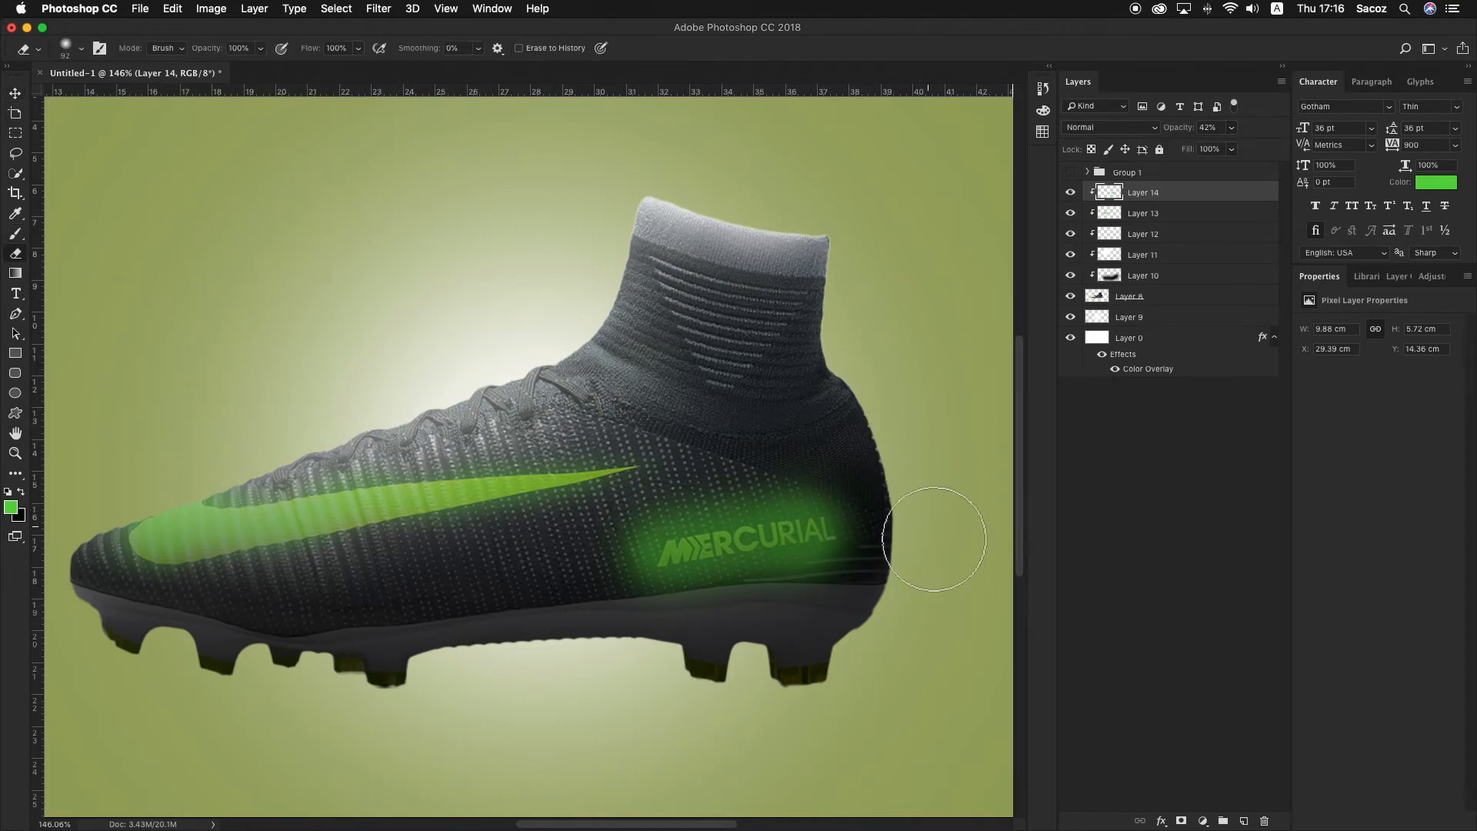
mouse_move(720, 475)
left_mouse_down()
mouse_move(607, 534)
mouse_move(687, 593)
mouse_move(788, 597)
mouse_move(908, 567)
left_mouse_up()
Enlarge the lettering glow to about 110% with Free Transform and nudge it into place over the MERCURIAL text.
key("super+t")
mouse_move(814, 523)
left_mouse_down()
mouse_move(795, 537)
mouse_move(795, 521)
left_mouse_up()
left_click_drag(858, 478, 817, 506)
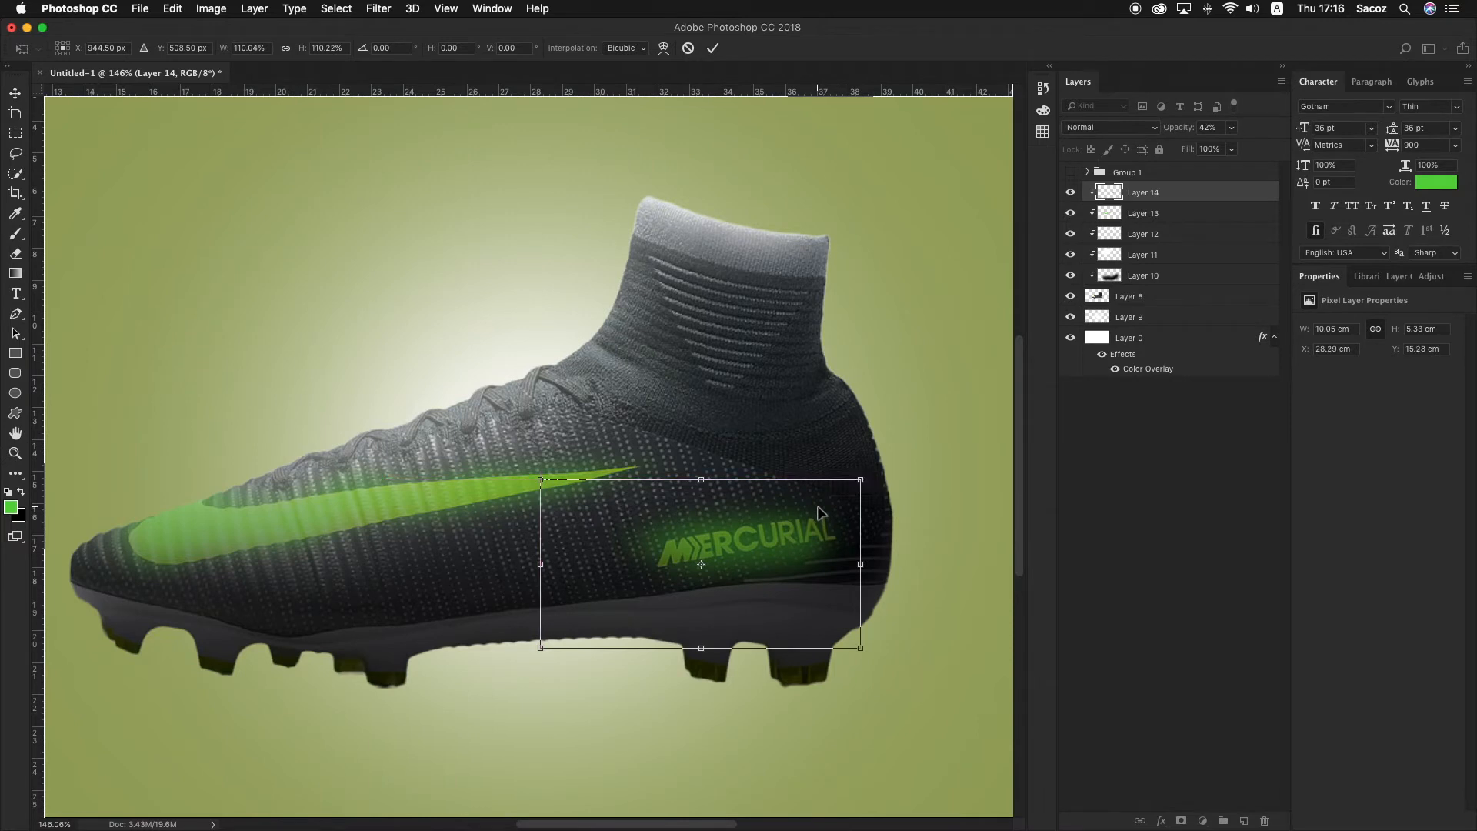
key("Right")
key("Right")
key("Right")
key("Up")
key("Return")
Erase the green spill to the side of and below the MERCURIAL lettering.
key("z")
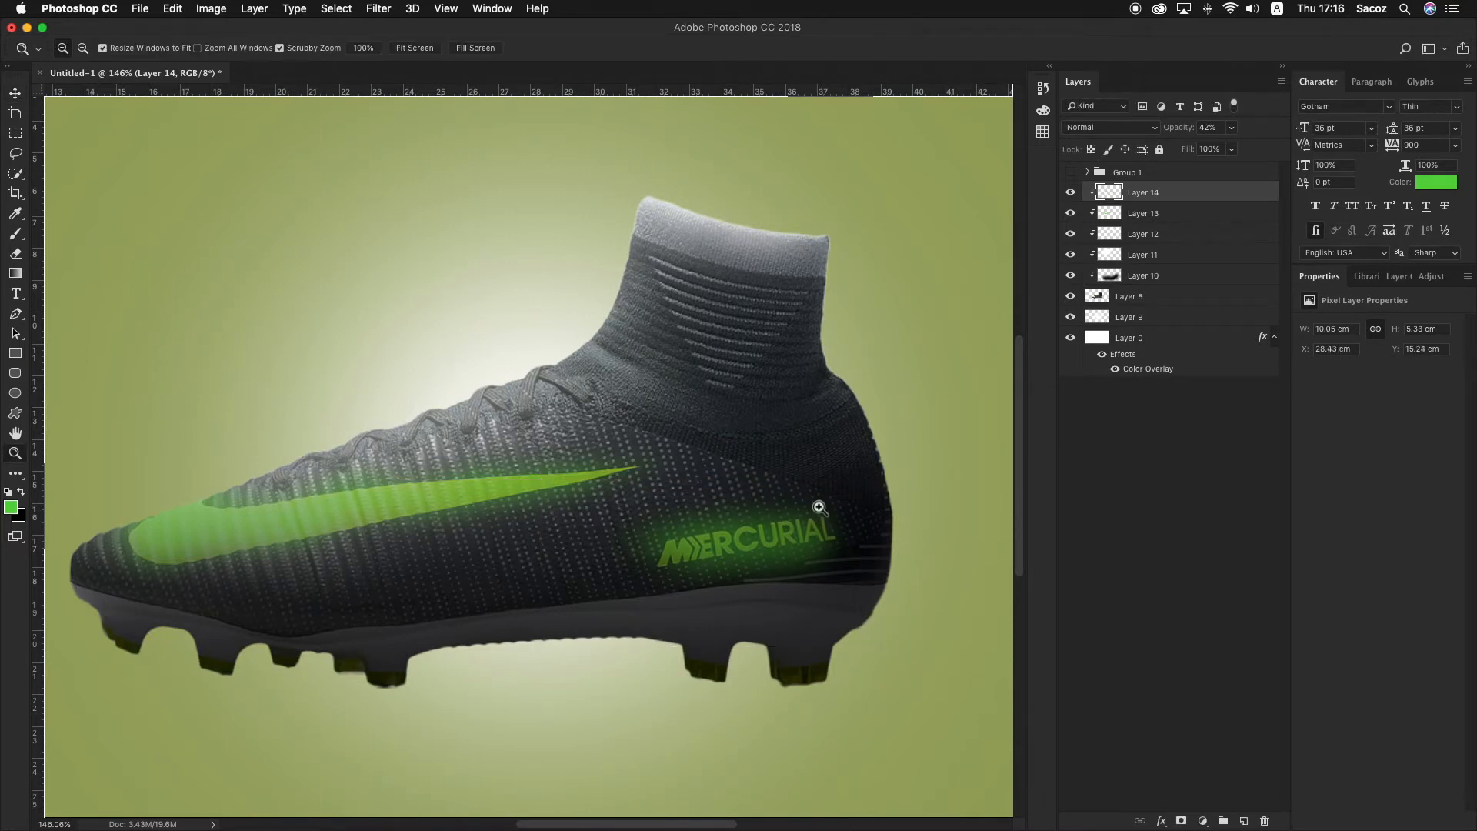
left_click_drag(820, 508, 797, 484)
left_click_drag(662, 489, 691, 515)
key("e")
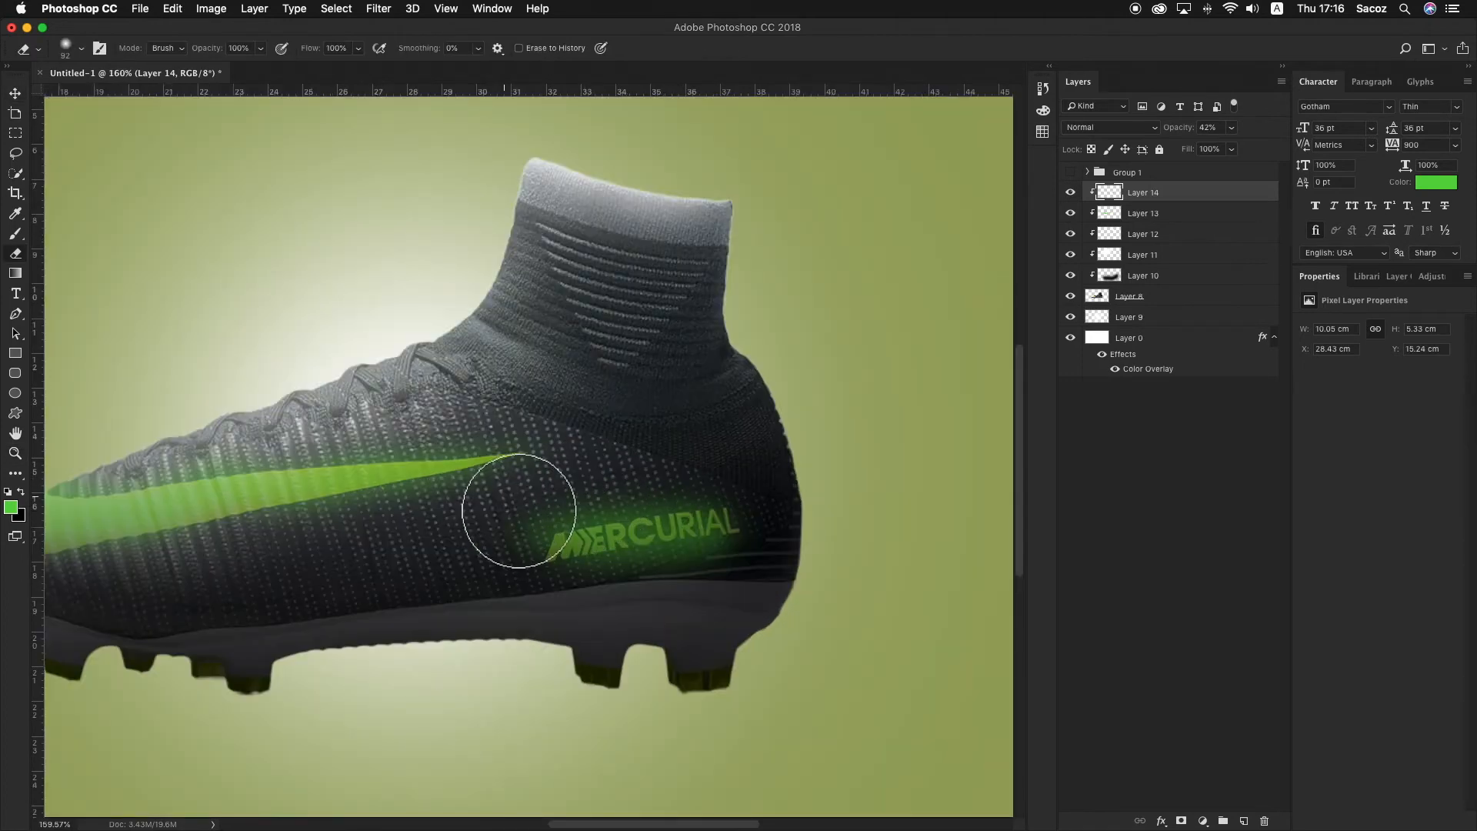
mouse_move(523, 528)
left_mouse_down()
mouse_move(604, 469)
mouse_move(699, 455)
mouse_move(792, 527)
mouse_move(742, 610)
left_mouse_up()
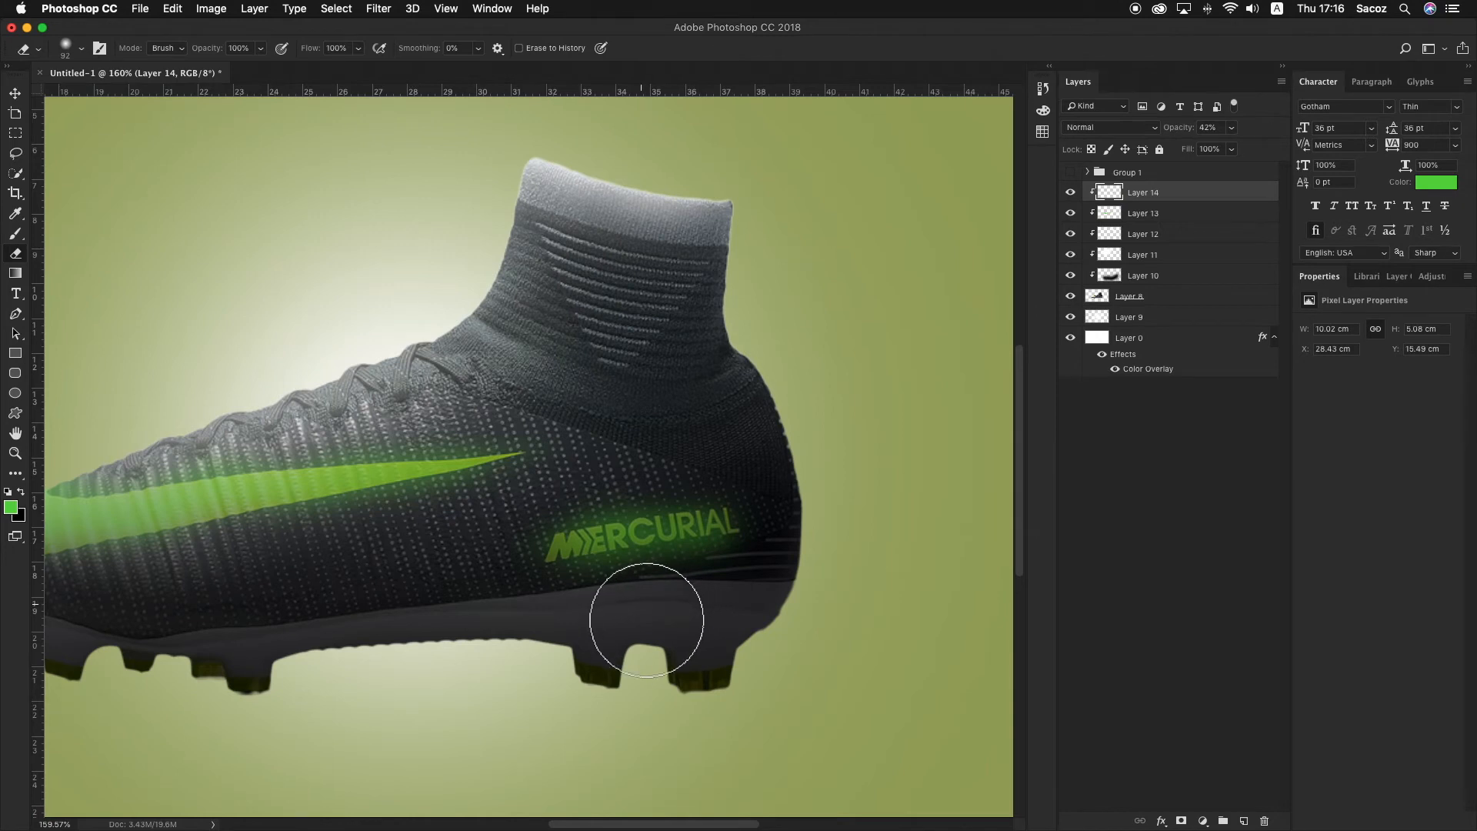
Delete the MERCURIAL lettering glow layer.
key("z")
mouse_move(597, 606)
left_mouse_down()
mouse_move(533, 585)
mouse_move(534, 567)
mouse_move(562, 579)
left_mouse_up()
key("v")
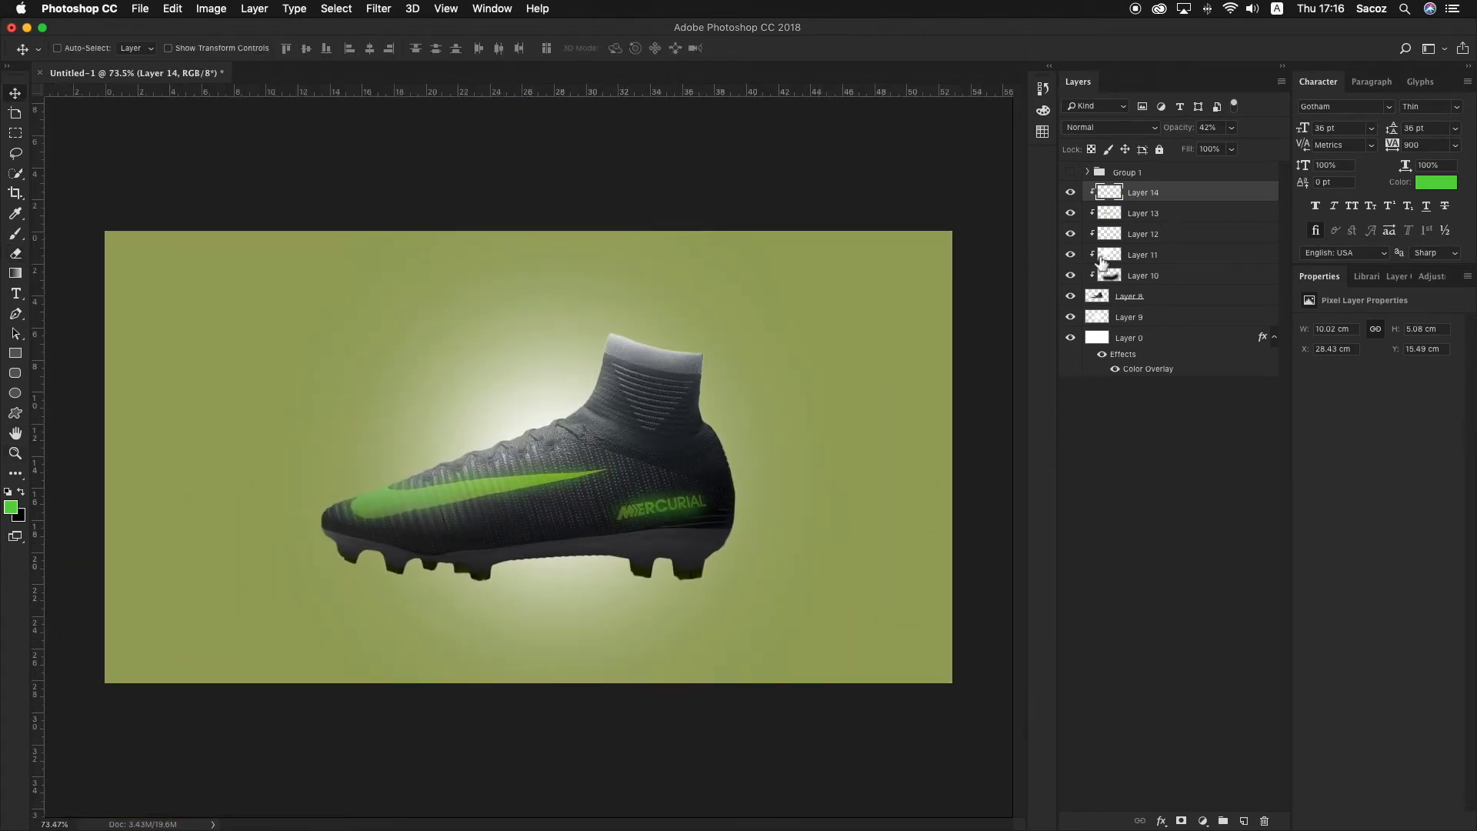
key("Delete")
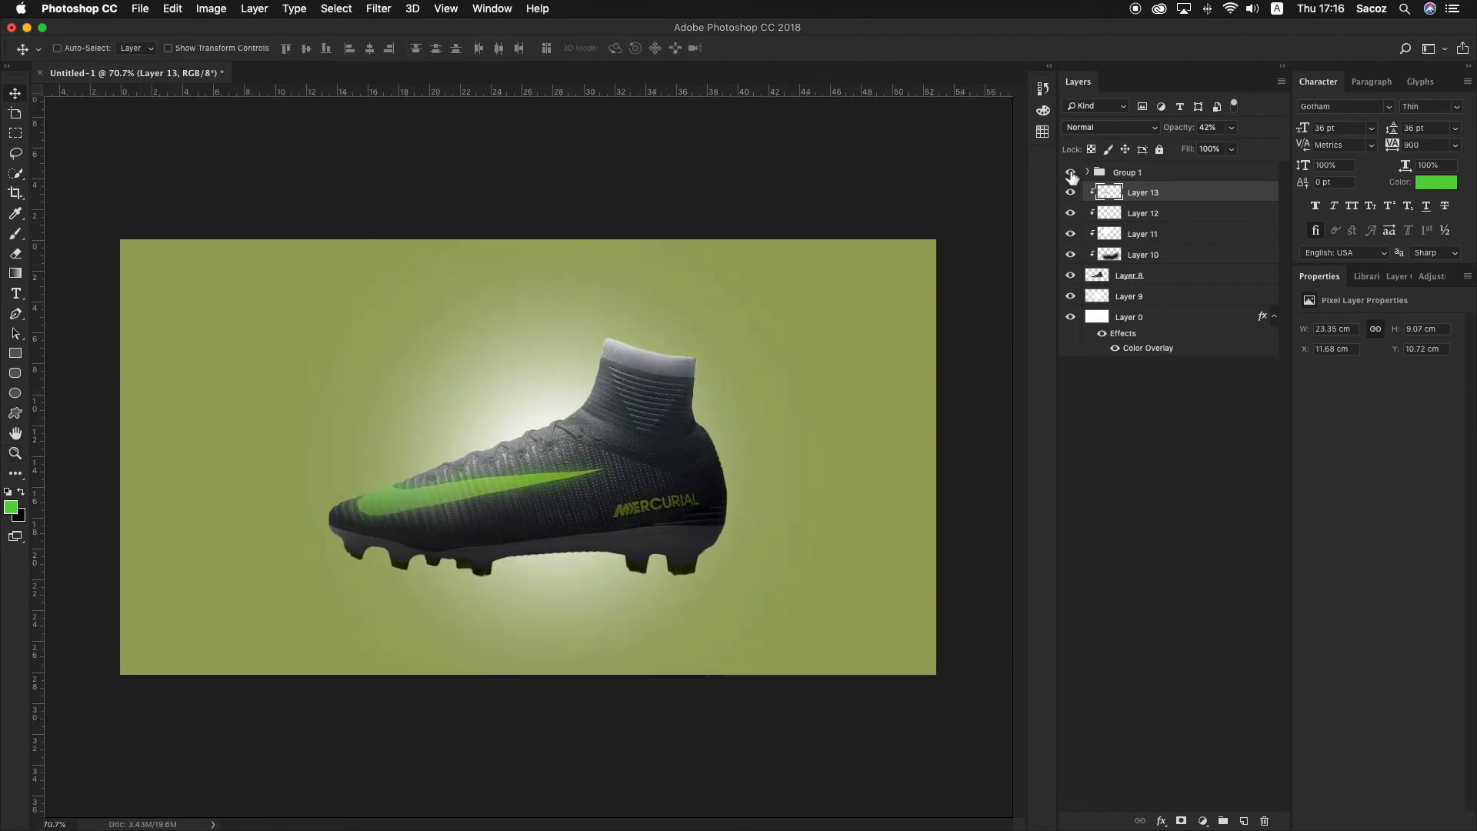
Compare briefly with the original composition in Group 1 and set the green swoosh glow layer's opacity to 25%.
left_click(1071, 172)
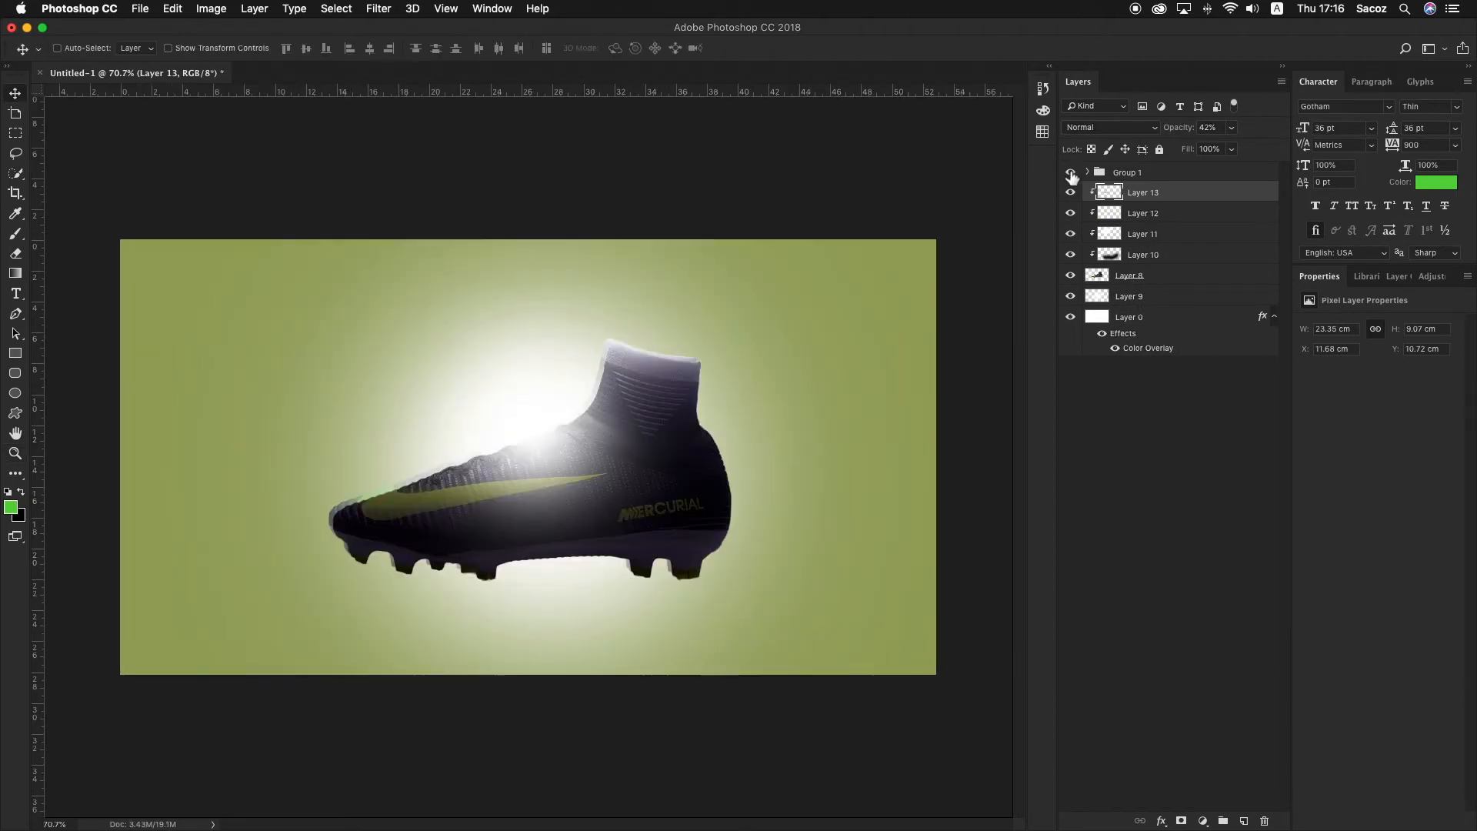
left_click(1070, 172)
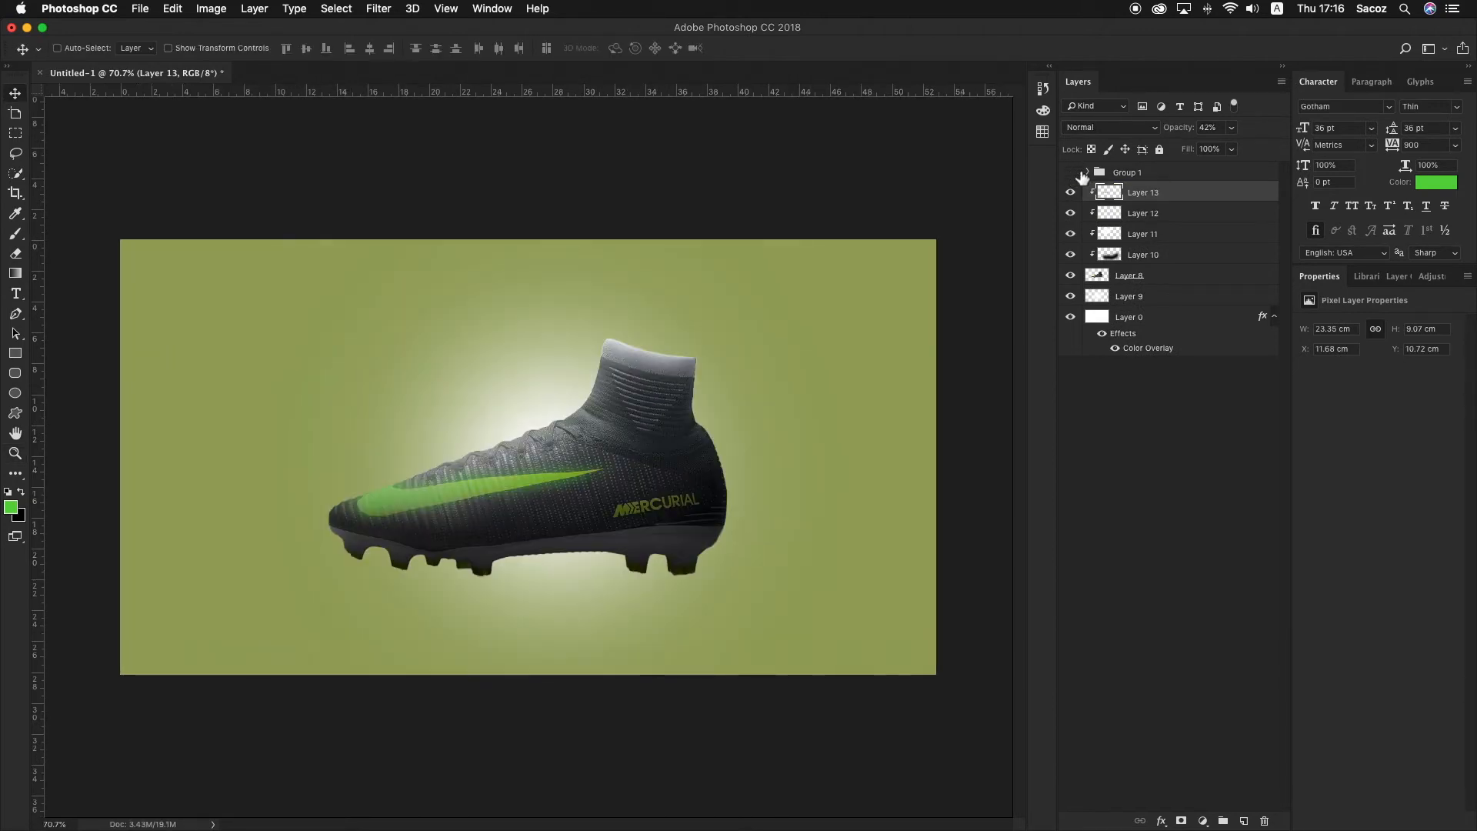
left_click(1231, 148)
key("z")
left_click_drag(763, 280, 764, 284)
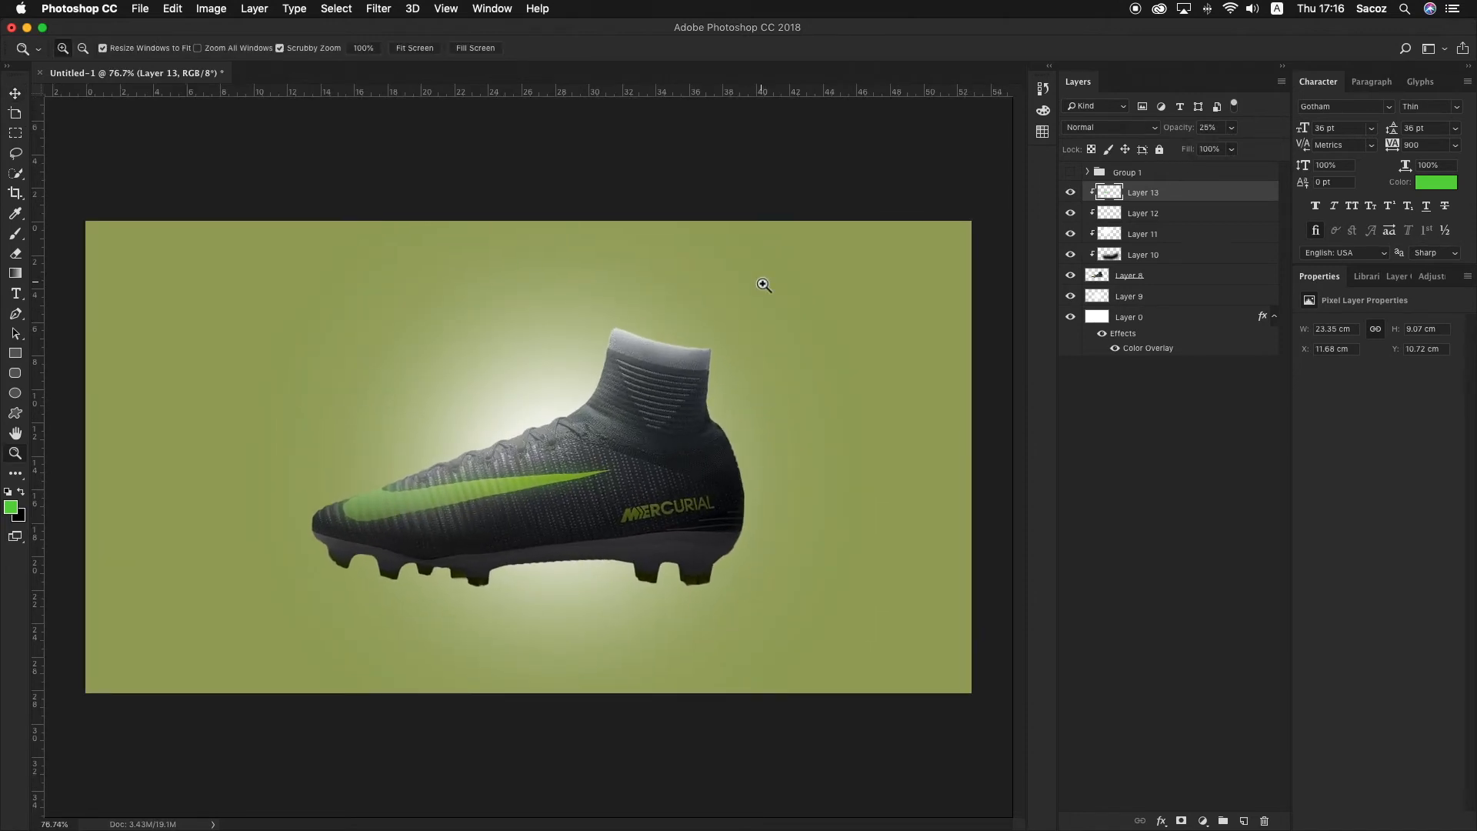
key("v")
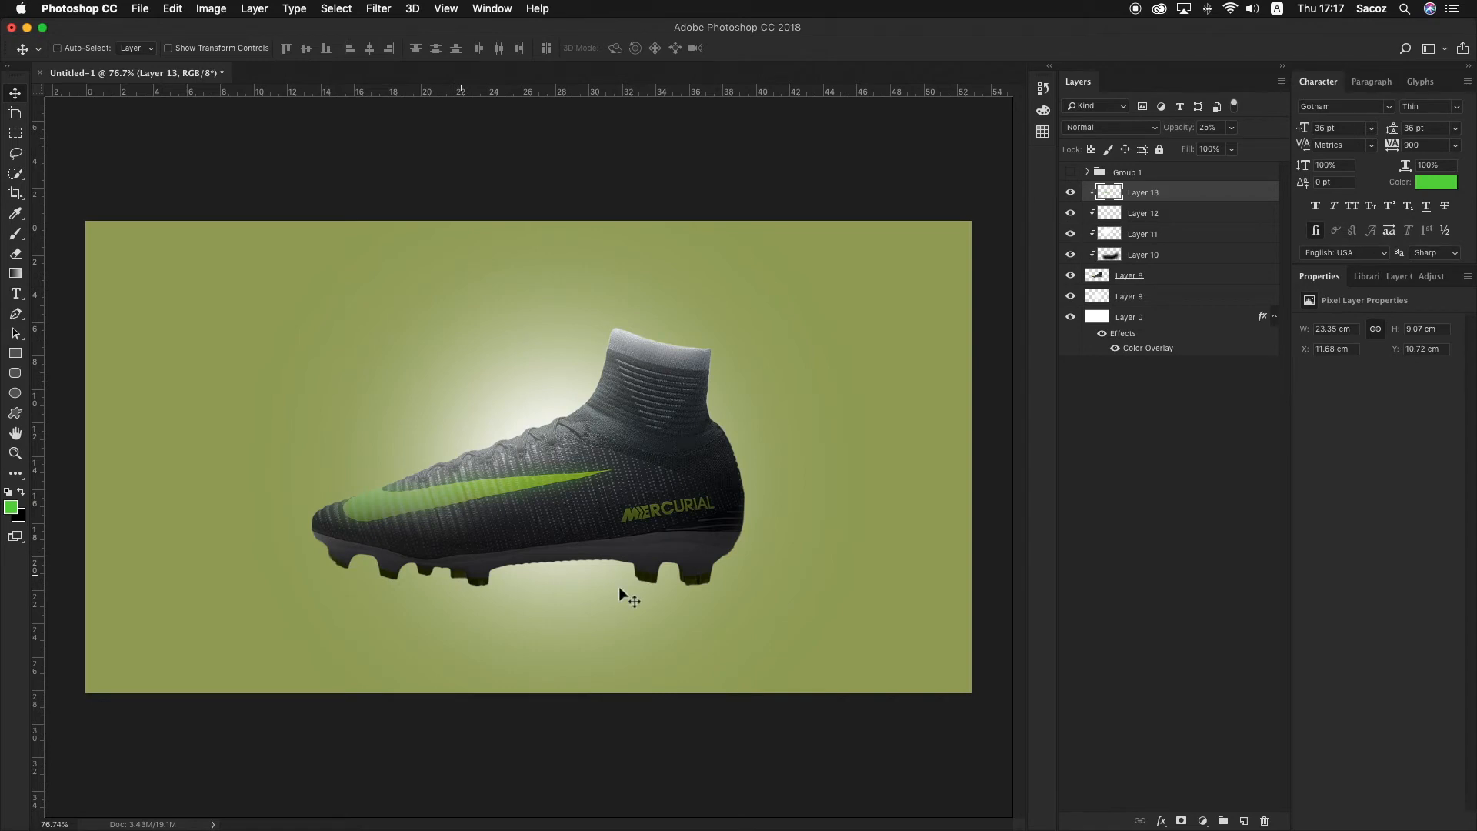
Add a new layer clipped to the shoe above the swoosh glow and prepare a soft black 220 px brush.
left_click(1244, 821)
key("b")
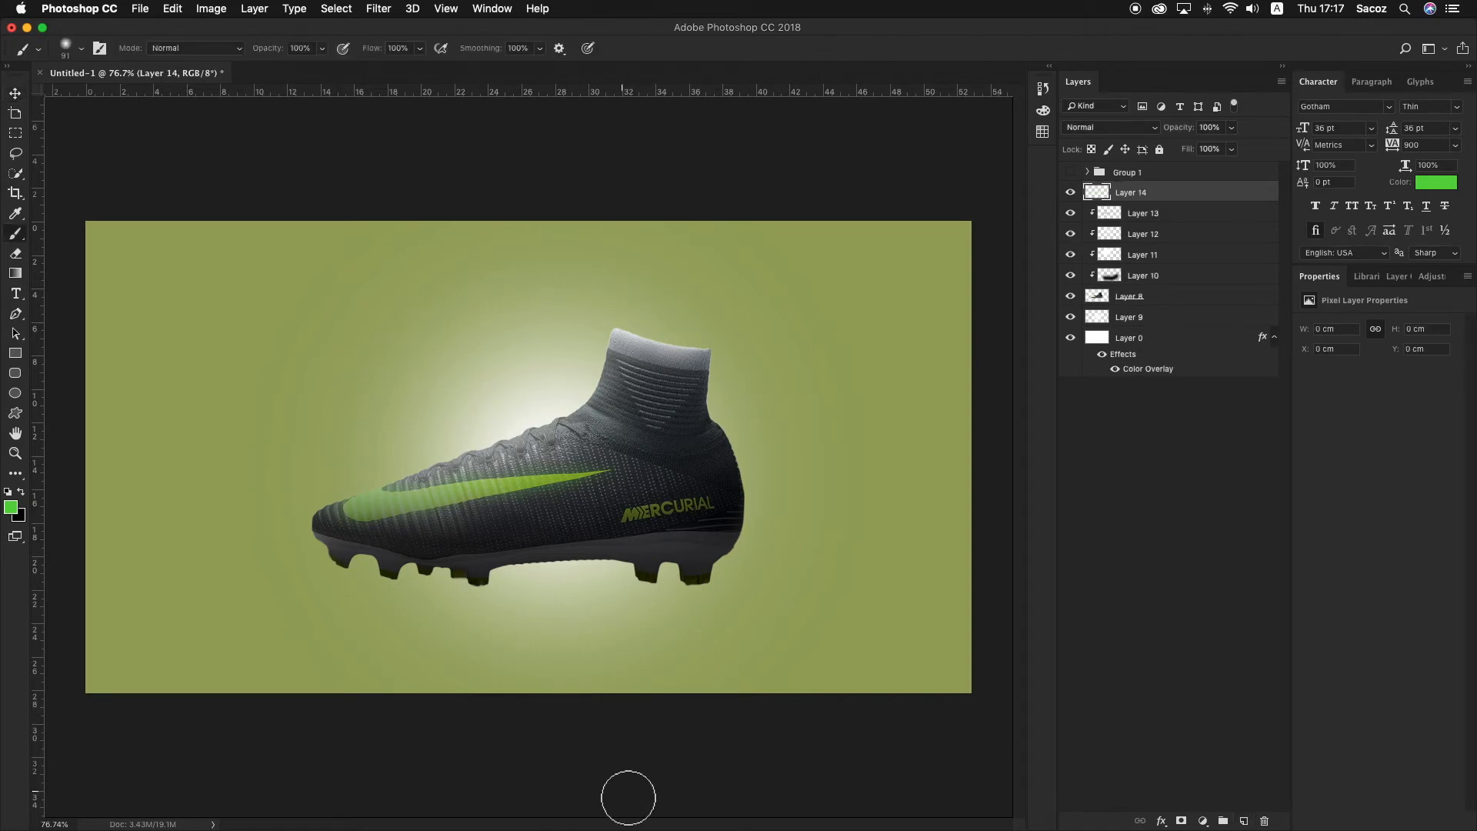
left_click(21, 491)
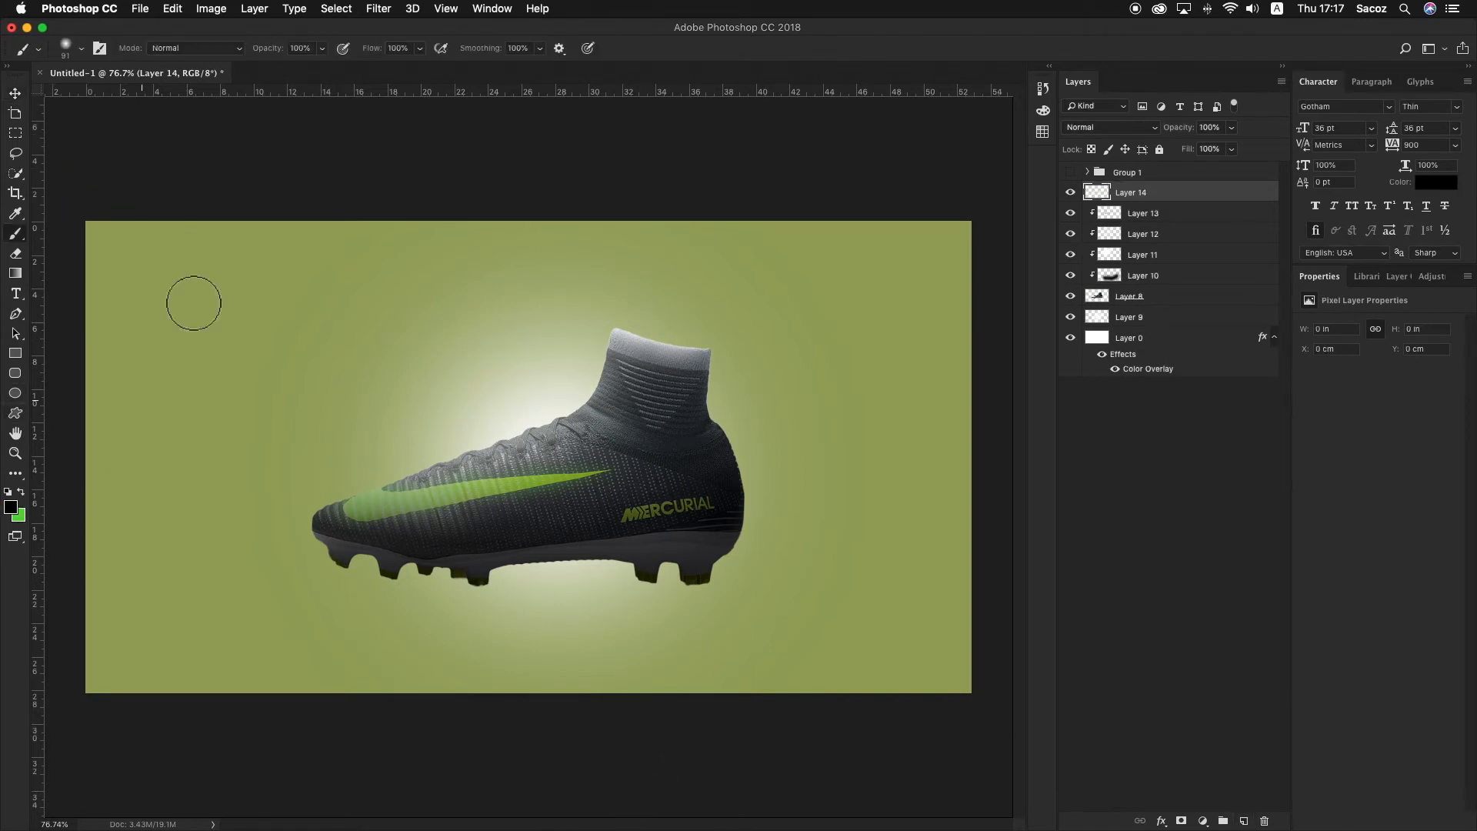
left_click(82, 49)
left_click_drag(104, 86, 156, 100)
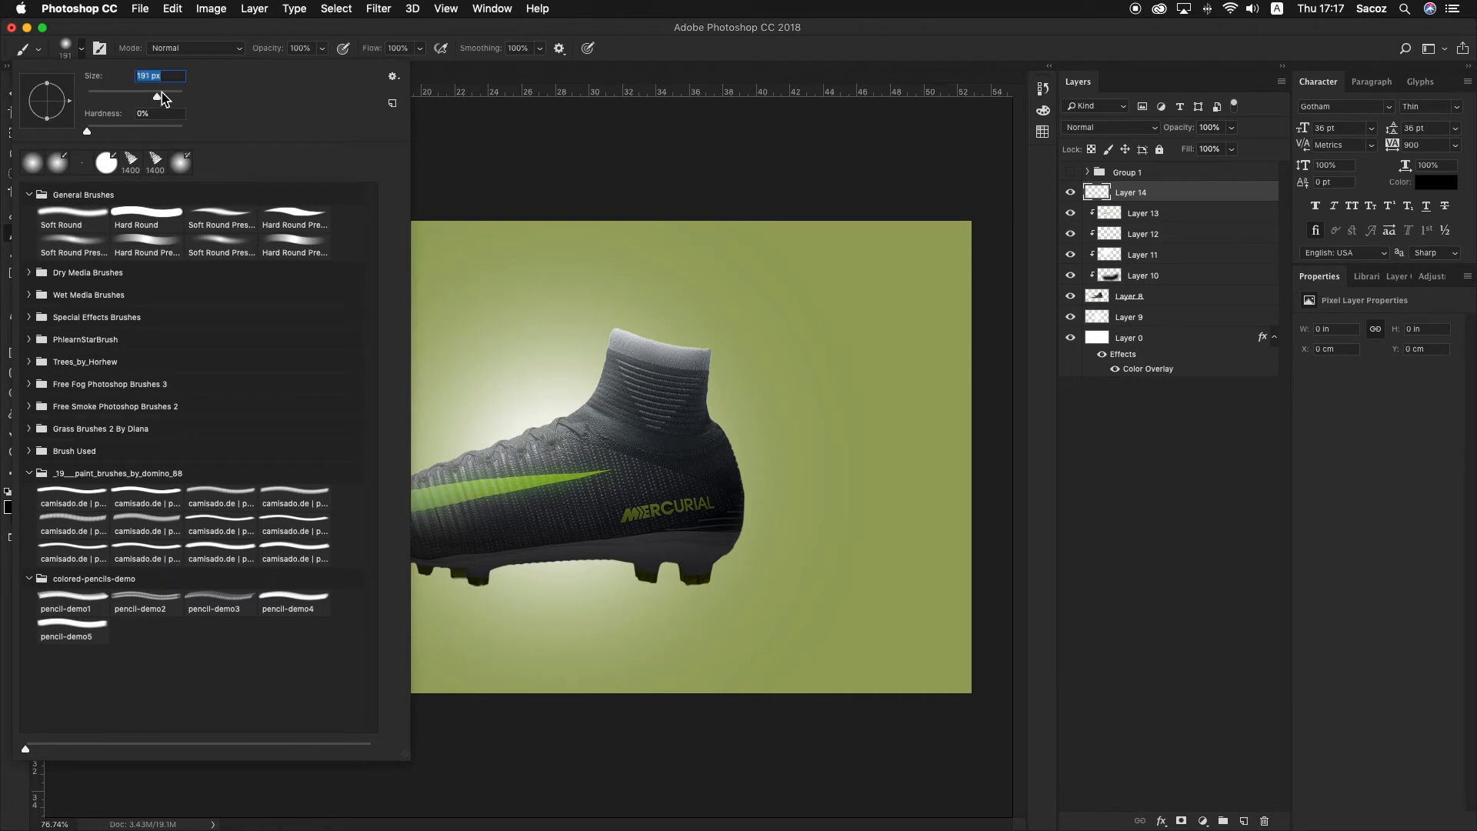
key("Return")
left_click_drag(721, 246, 770, 373)
left_click(1189, 202, "alt")
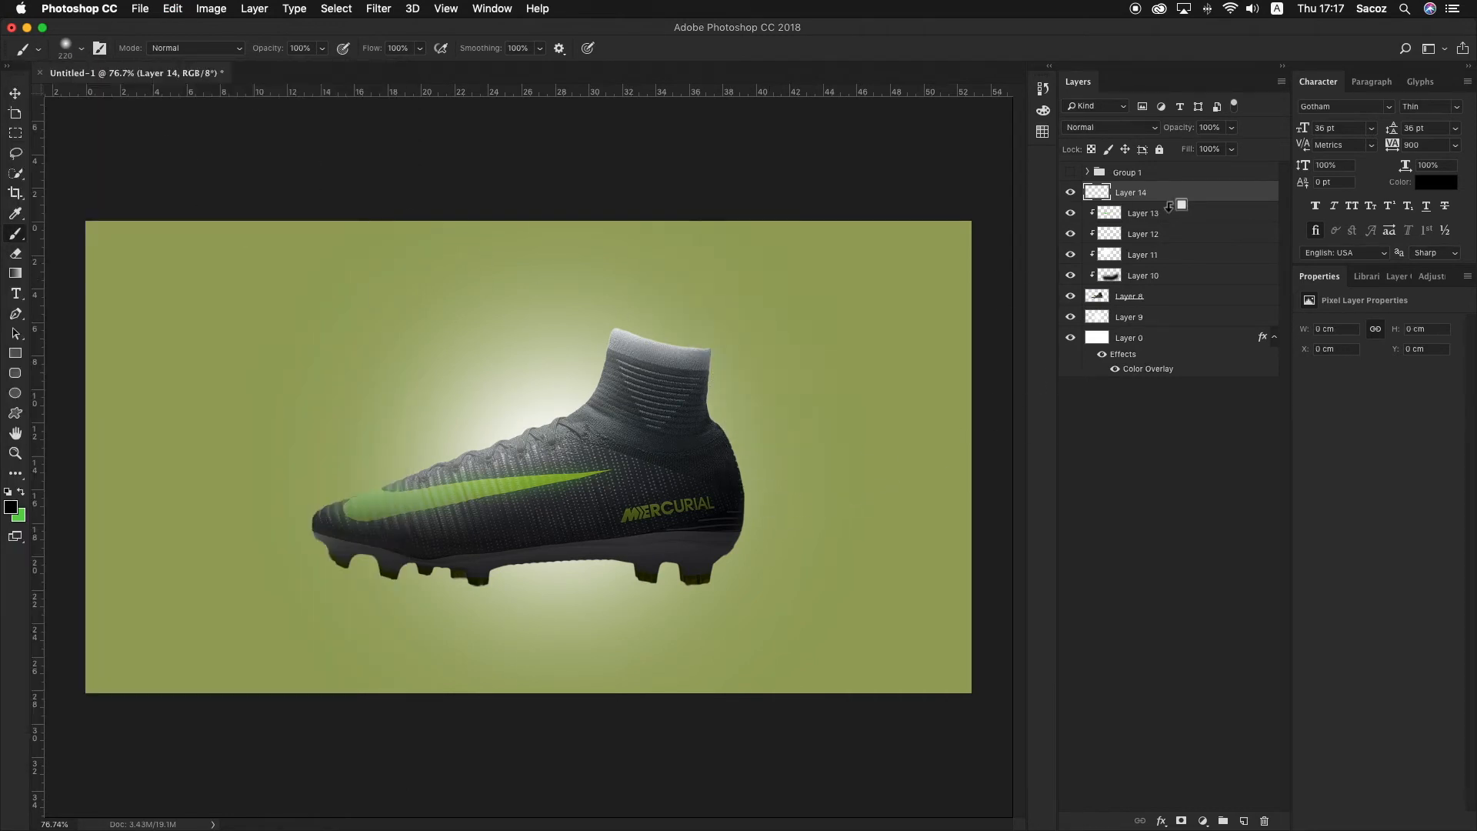
Paint black shadow over the heel, sole, side and toe of the shoe, leaving the laces and front collar lit.
mouse_move(764, 307)
left_mouse_down()
mouse_move(760, 507)
mouse_move(714, 588)
mouse_move(574, 646)
left_mouse_up()
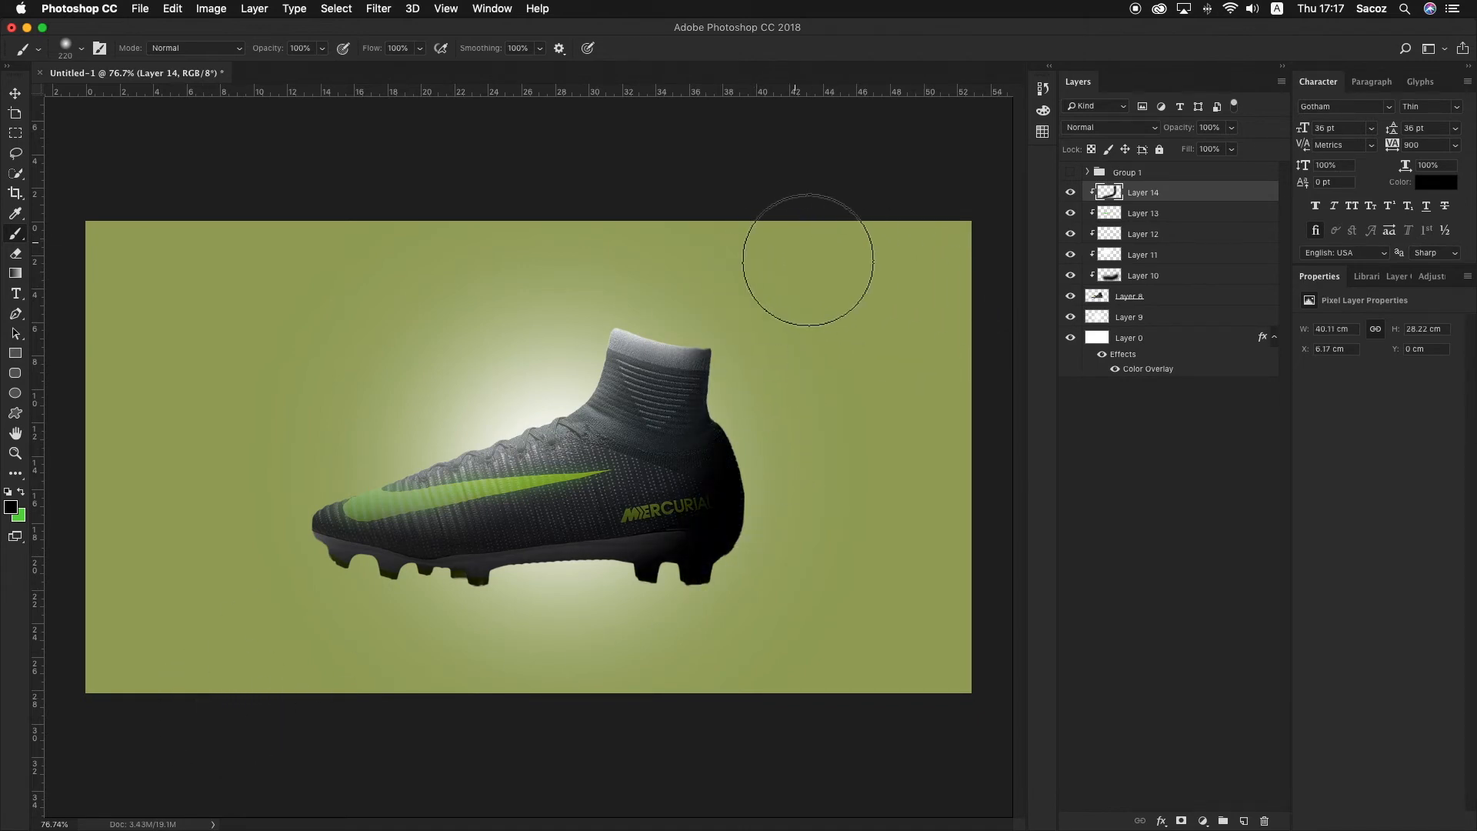
mouse_move(725, 439)
left_mouse_down()
mouse_move(737, 479)
mouse_move(536, 575)
mouse_move(131, 643)
left_mouse_up()
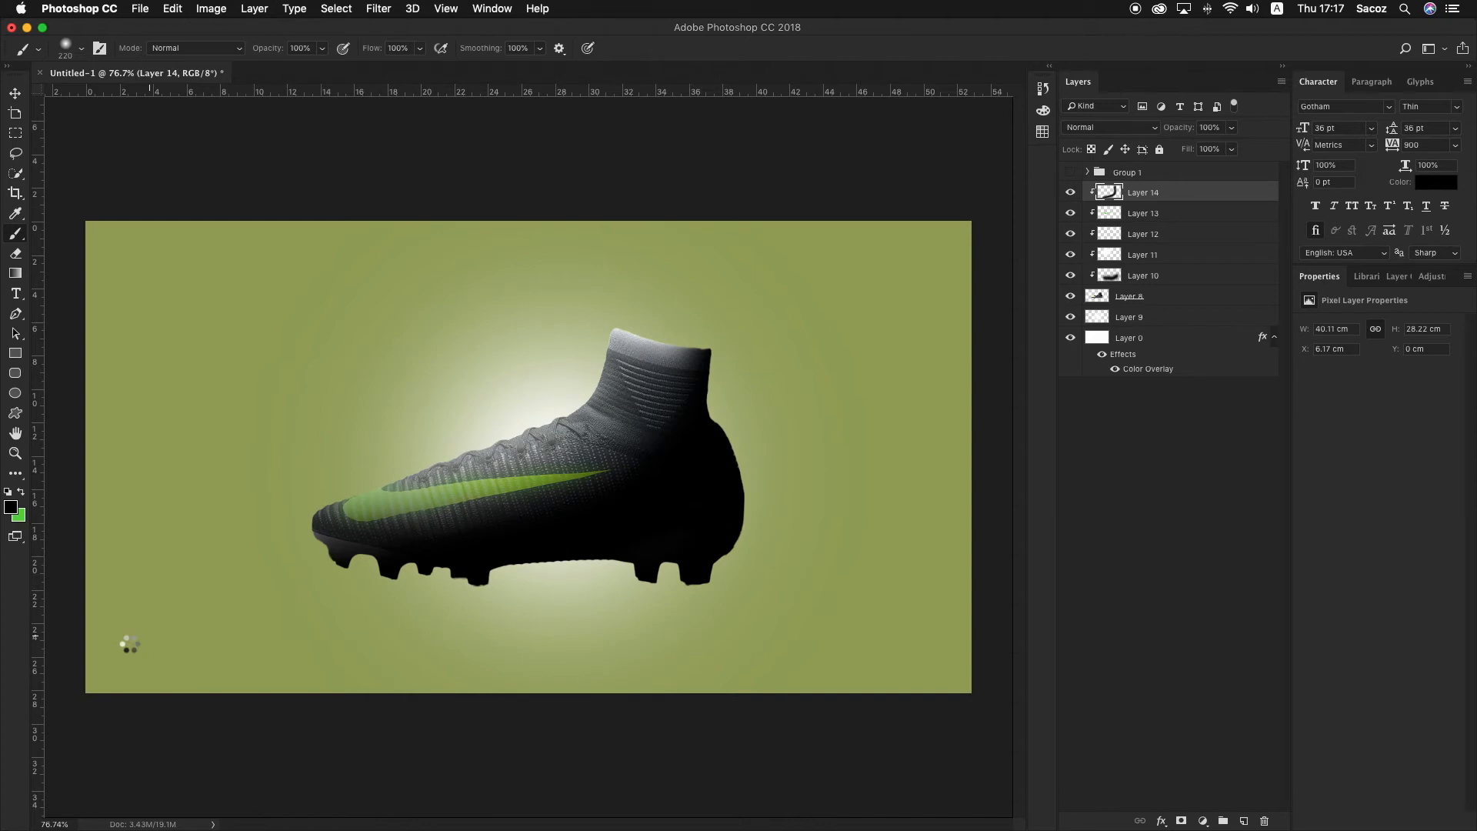
left_click_drag(784, 331, 198, 741)
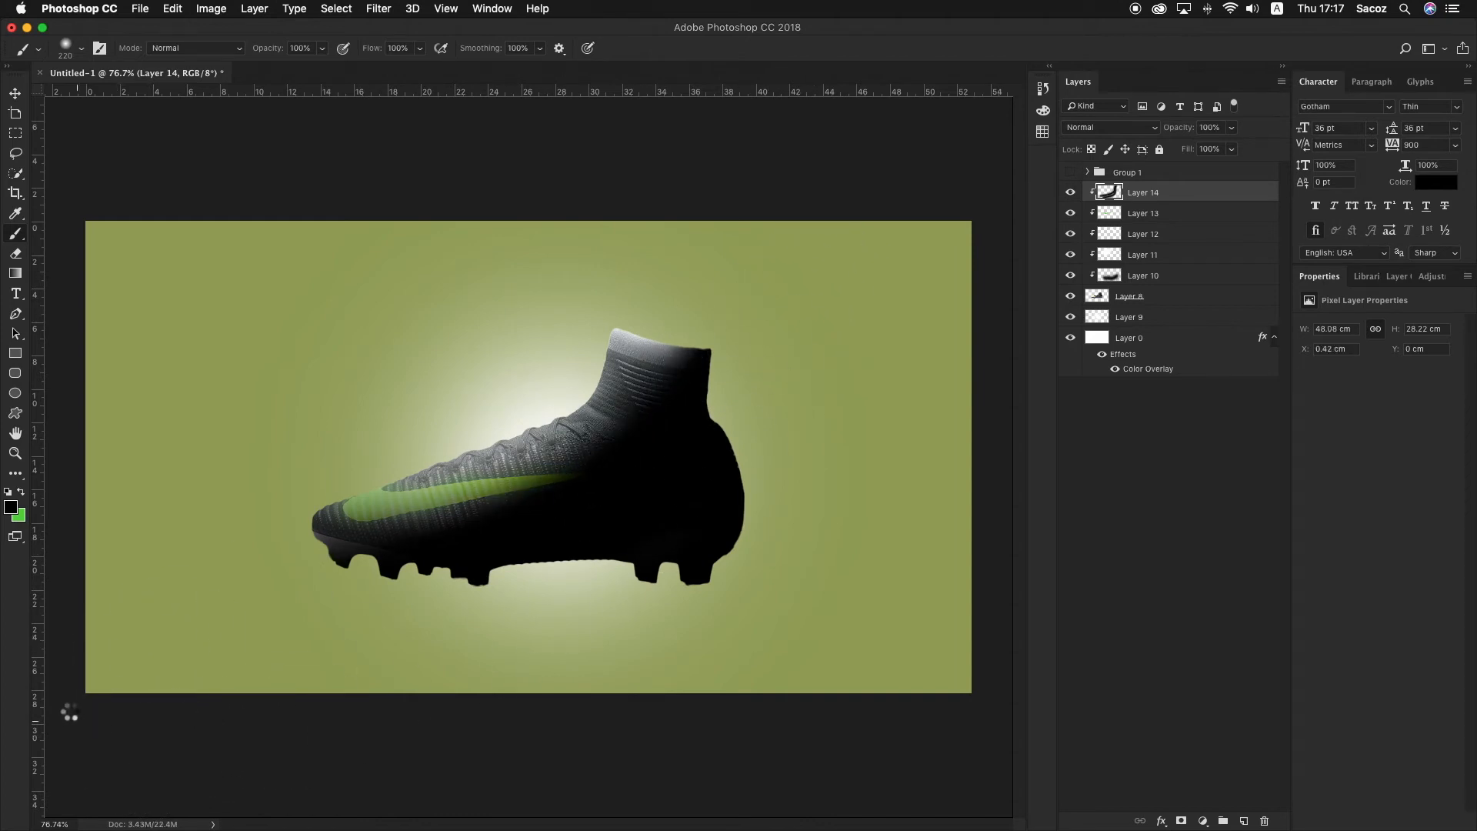
left_click_drag(444, 562, 231, 528)
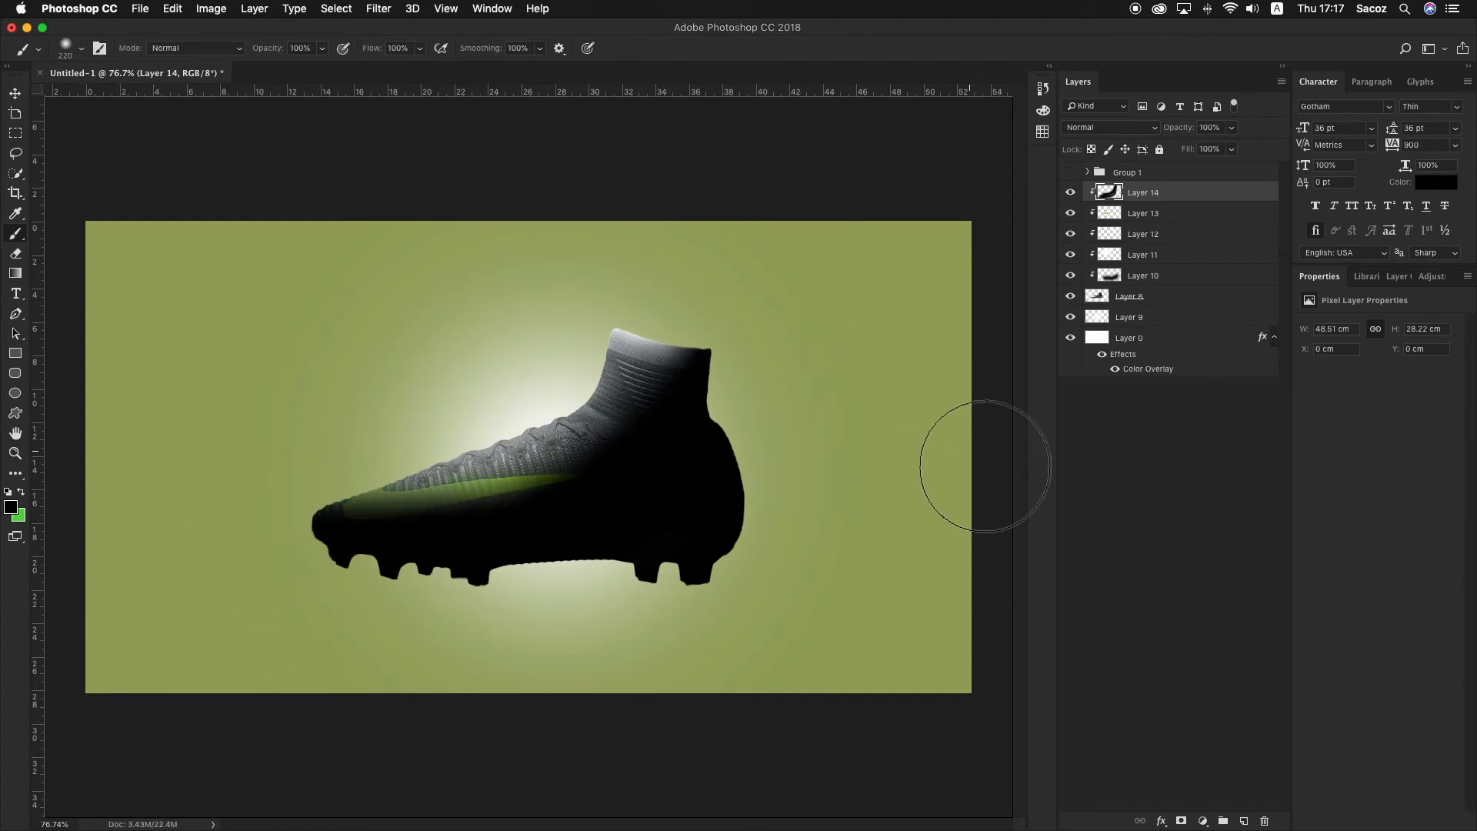
left_click(1070, 255)
left_click(1070, 255)
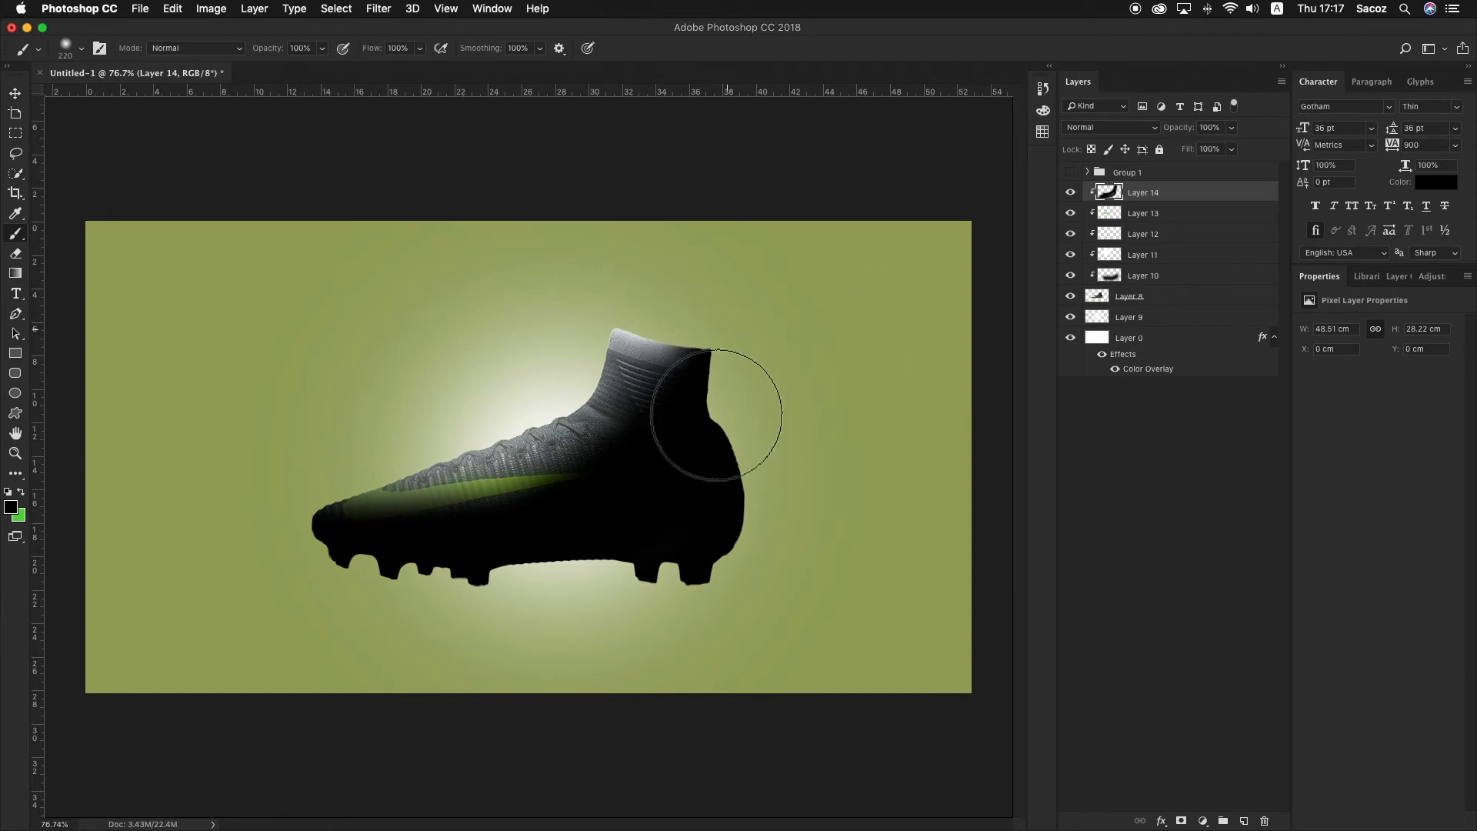
mouse_move(372, 573)
left_mouse_down()
mouse_move(488, 560)
mouse_move(239, 582)
mouse_move(475, 563)
mouse_move(485, 553)
mouse_move(320, 548)
mouse_move(567, 515)
mouse_move(775, 387)
left_mouse_up()
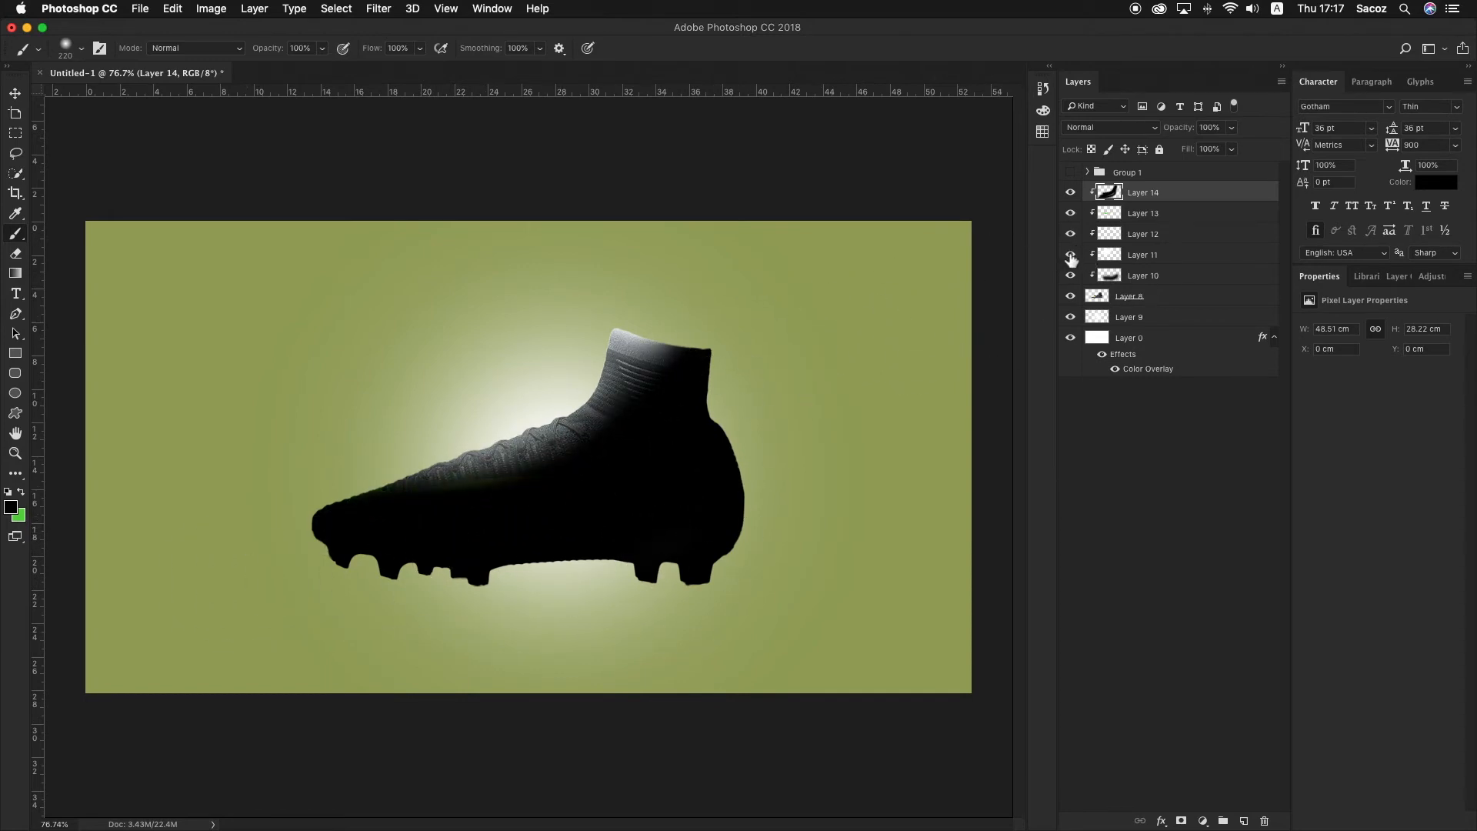
mouse_move(703, 262)
left_mouse_down()
mouse_move(682, 251)
mouse_move(698, 251)
left_mouse_up()
Reduce the black shadow layer's opacity to 52%.
key("v")
left_click(1231, 127)
left_click_drag(1231, 146, 1199, 147)
key("z")
mouse_move(962, 167)
left_mouse_down()
mouse_move(949, 167)
mouse_move(973, 171)
left_mouse_up()
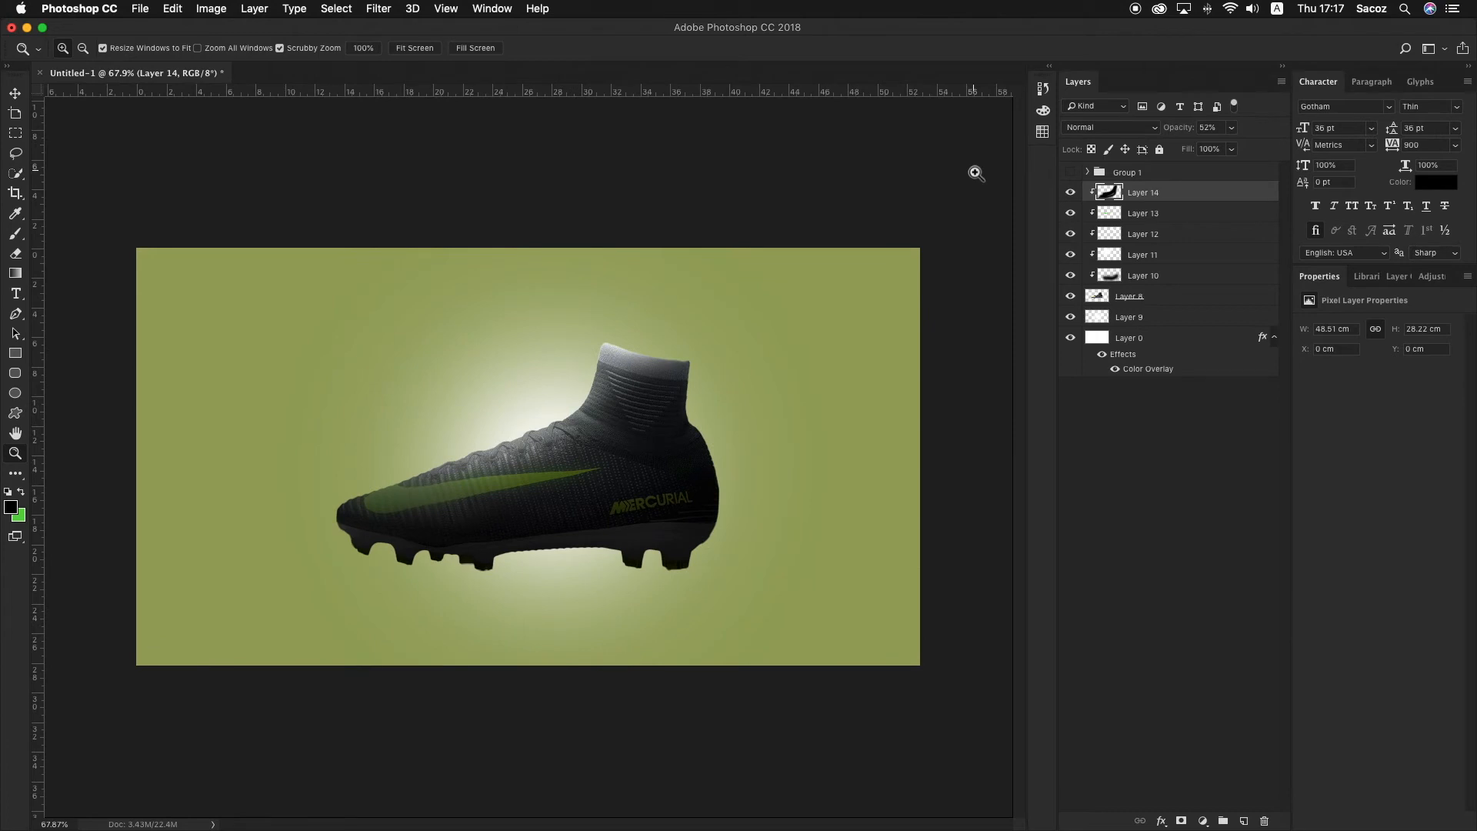
key("v")
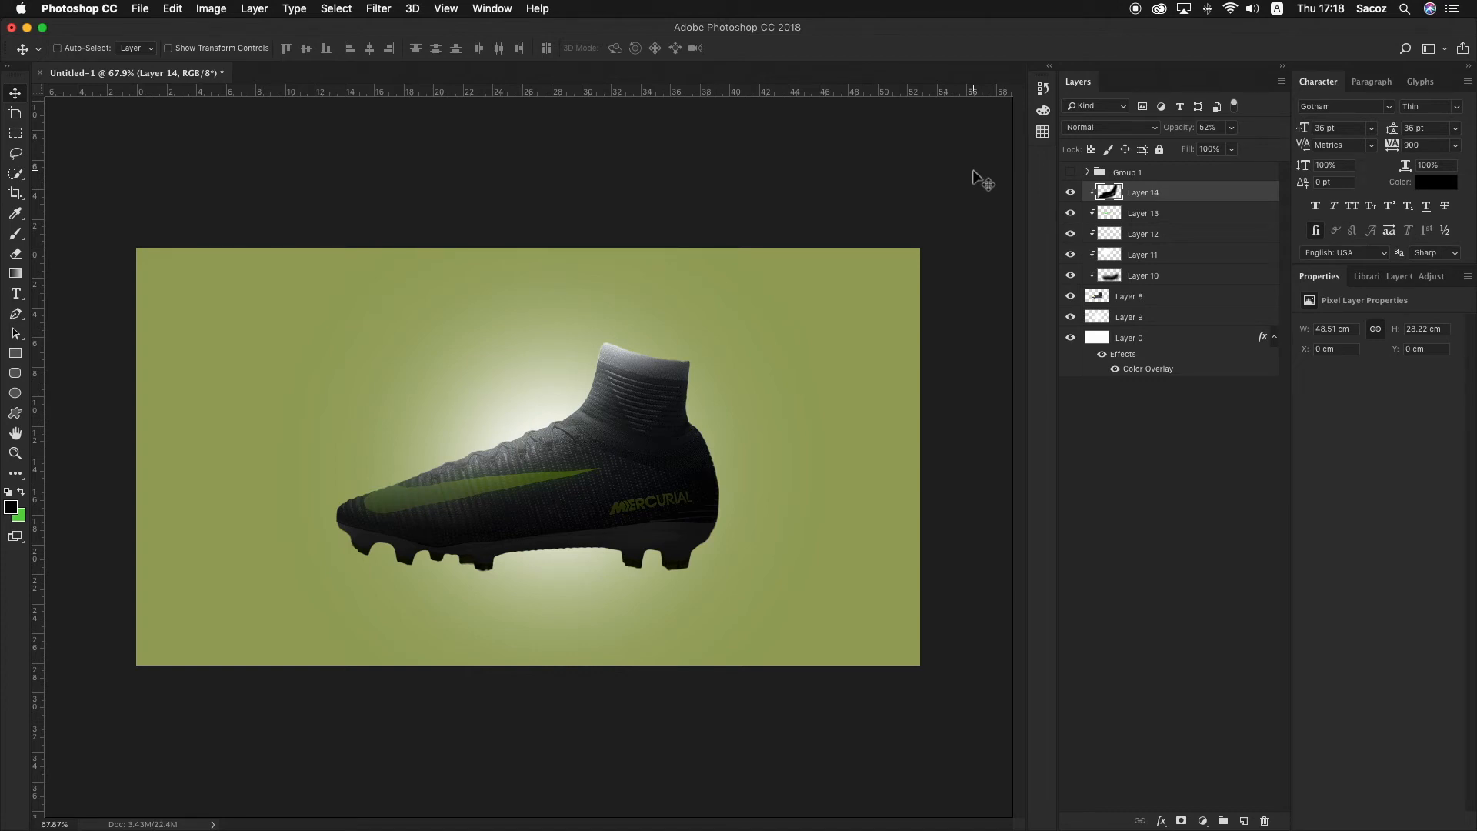
Add a new unclipped layer on top of the shadow and paint soft white light spots over the laces and toe.
left_click(1244, 821)
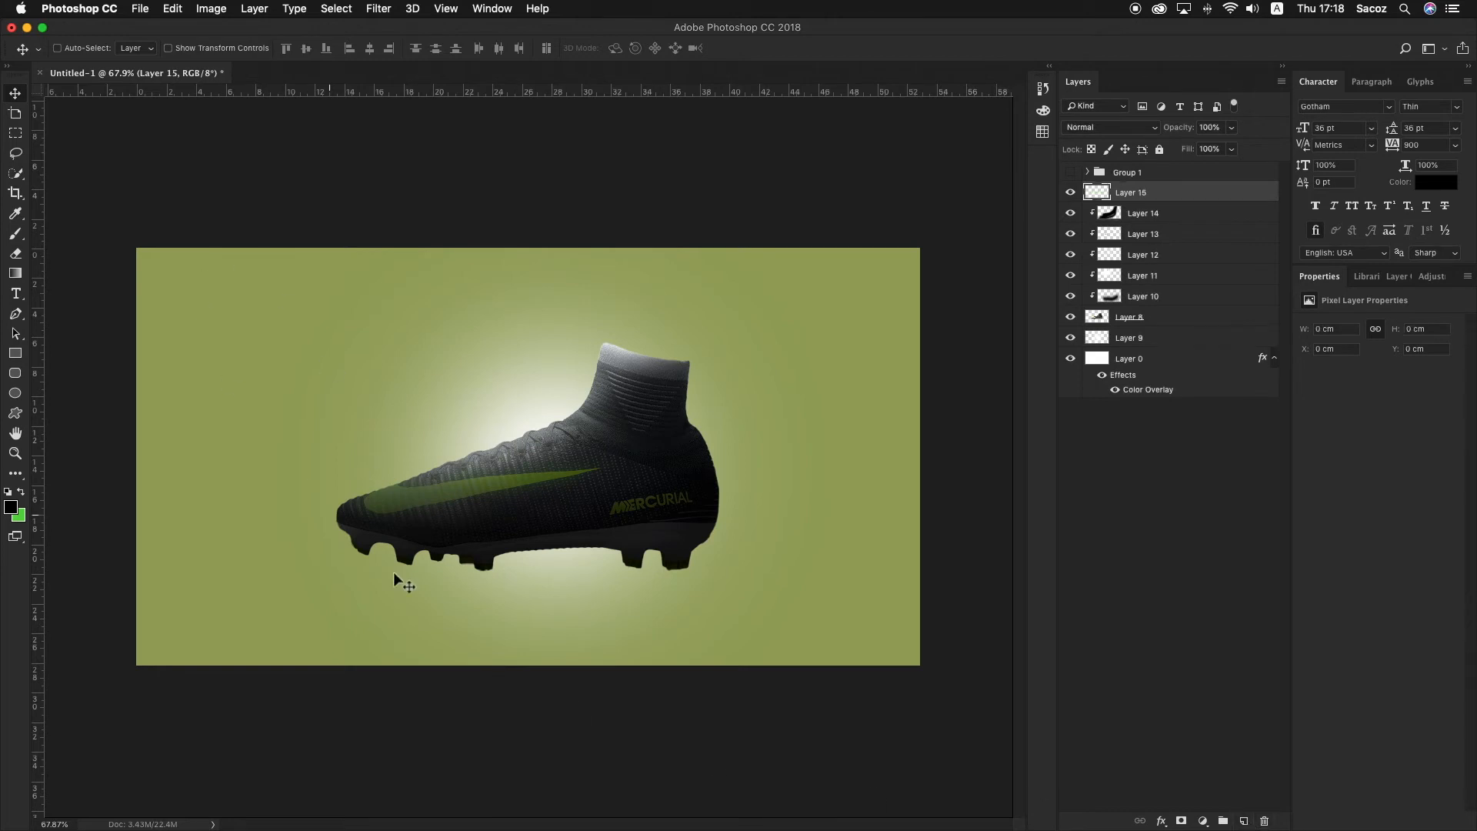
key("b")
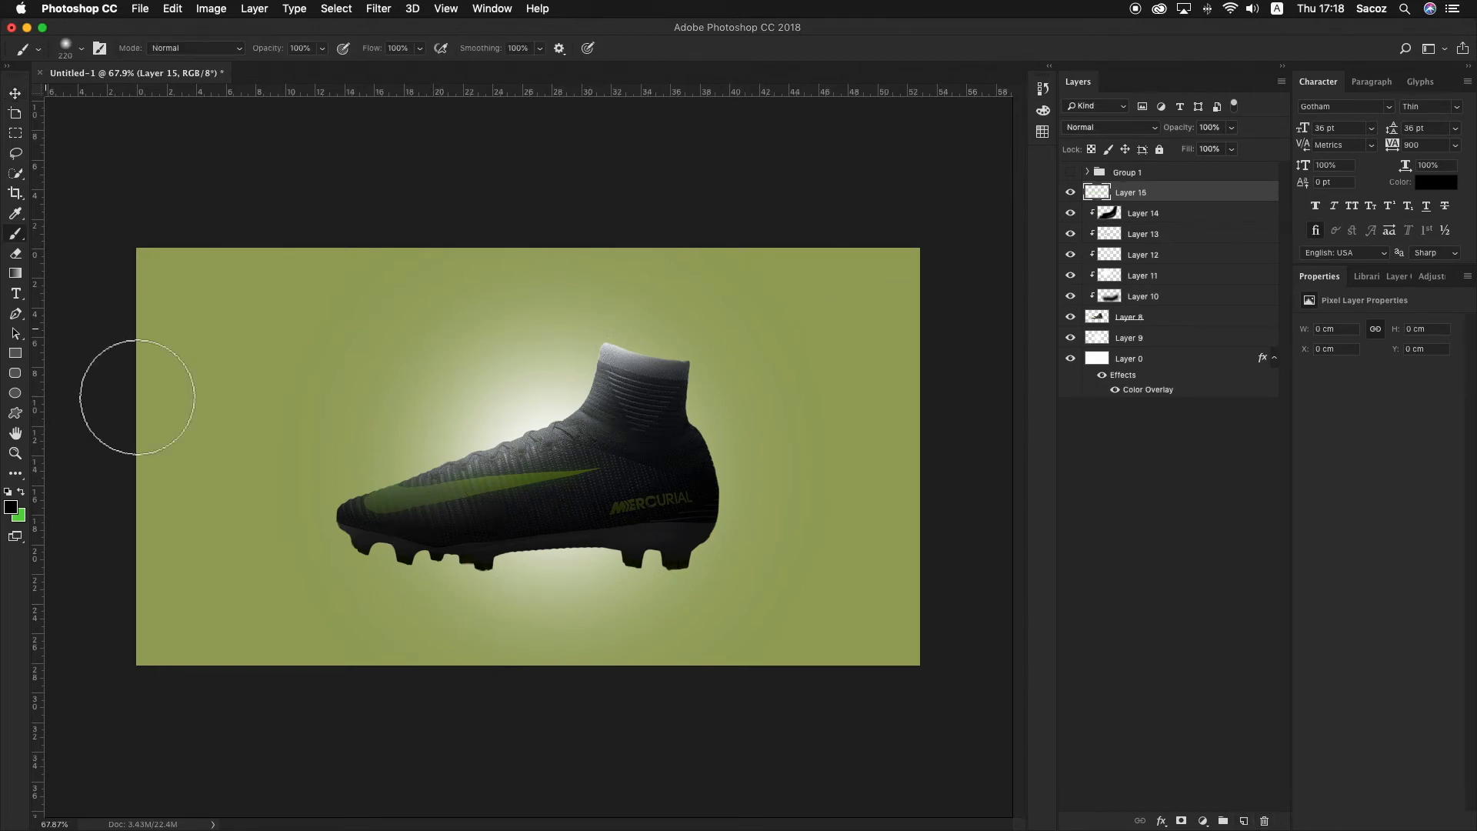
key("d")
key("x")
left_click_drag(487, 426, 552, 432)
left_click(490, 435)
left_click(384, 475)
key("v")
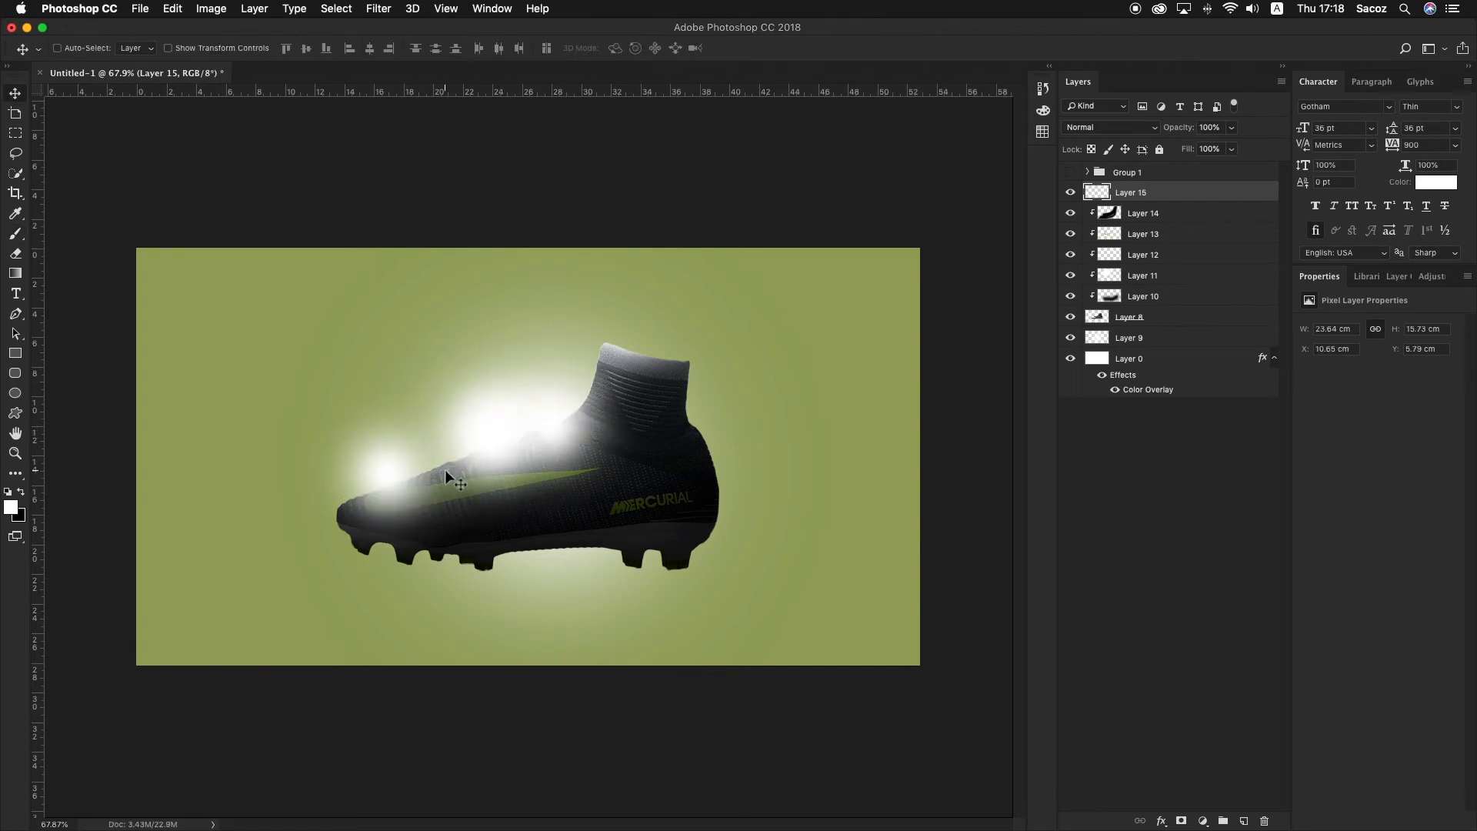
Erase the white light from the toe and the left edge of the glow above the laces.
key("f")
key("e")
mouse_move(604, 453)
left_mouse_down()
mouse_move(610, 438)
mouse_move(587, 429)
mouse_move(615, 458)
mouse_move(622, 432)
mouse_move(572, 517)
left_mouse_up()
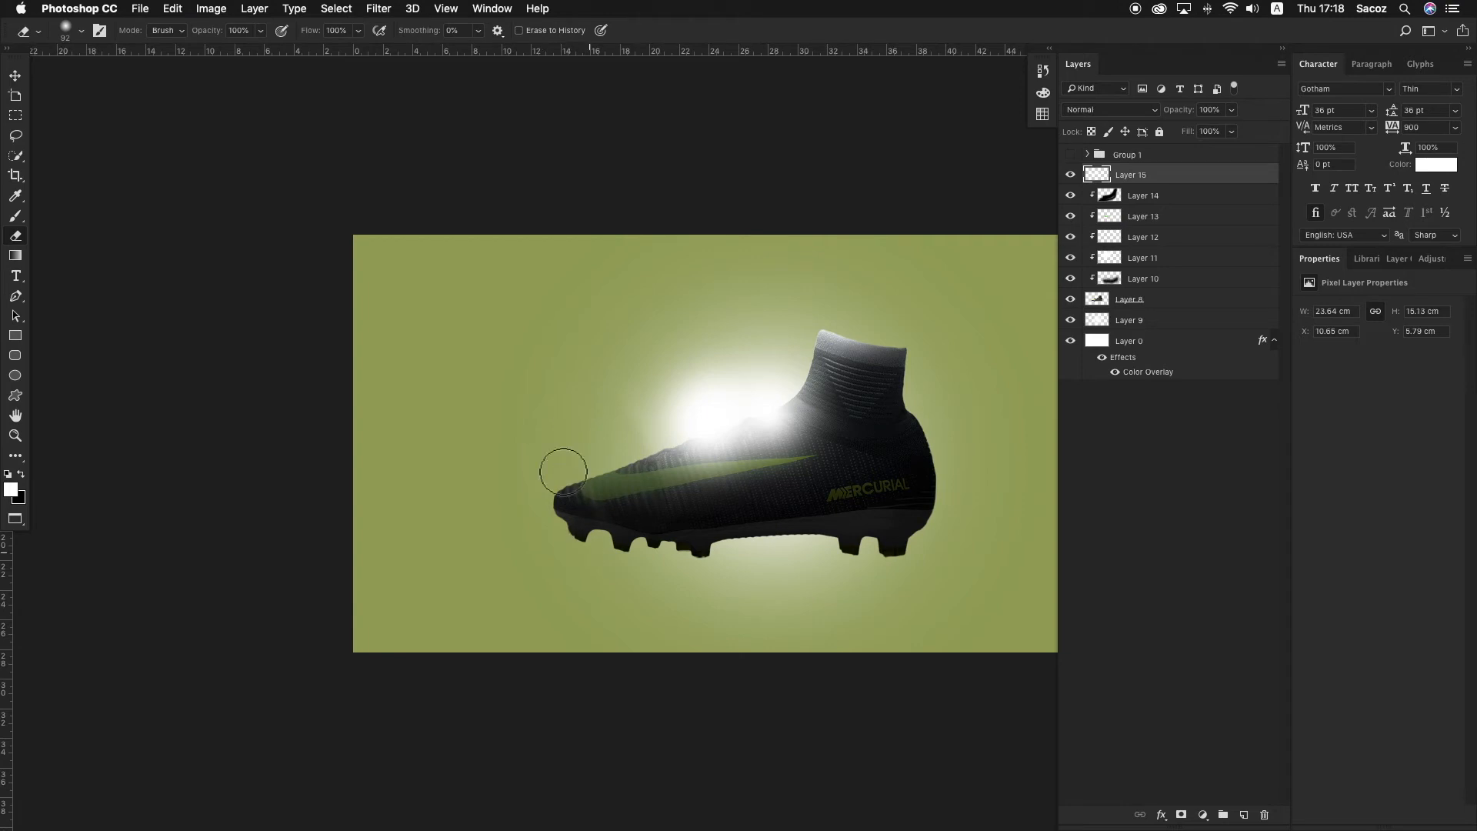
left_click_drag(644, 421, 645, 528)
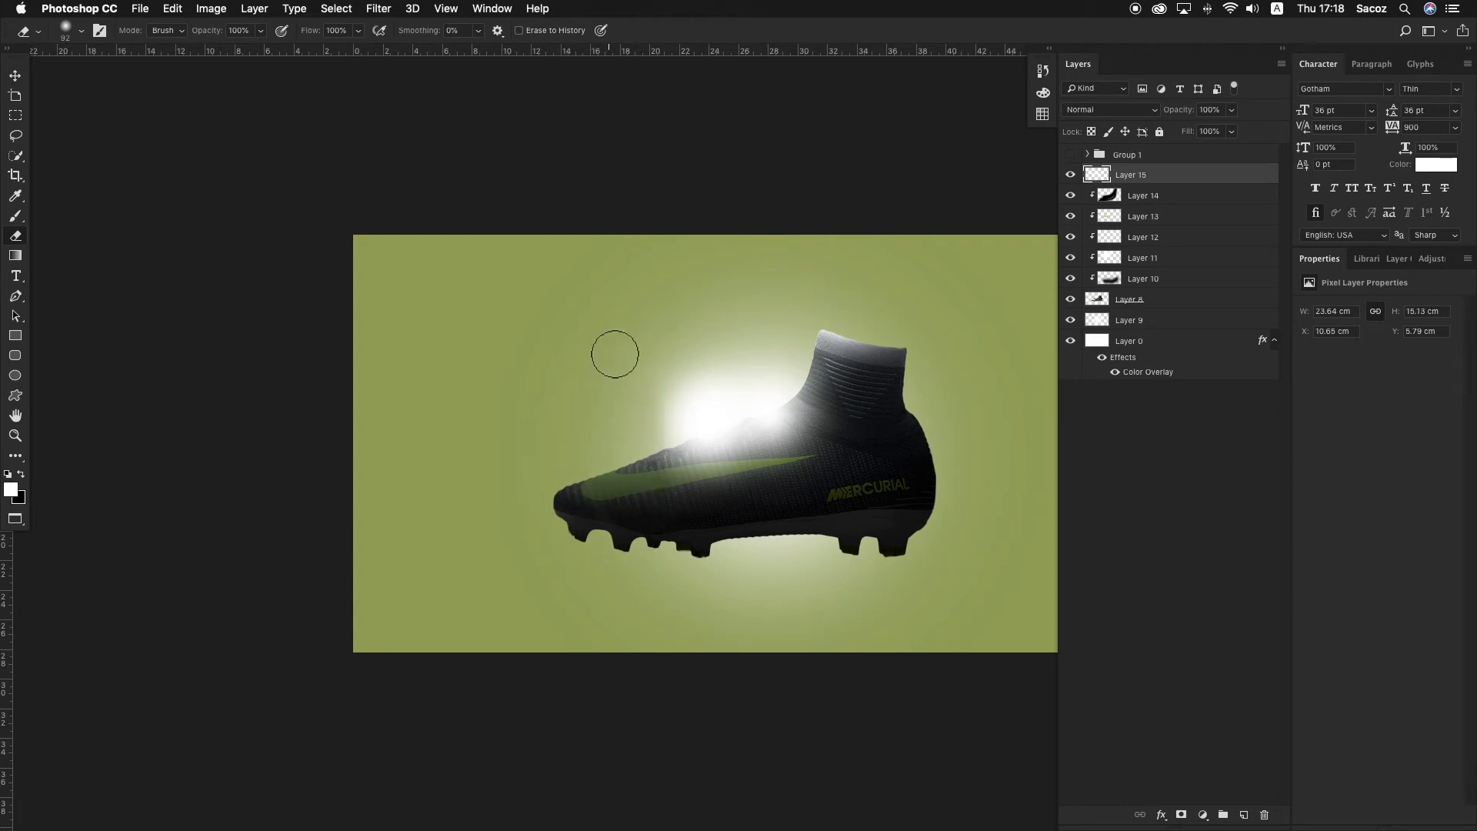
key("f")
key("f")
Enlarge the white light layer with Free Transform to about 25.68 × 16.44 cm.
key("z")
left_click_drag(643, 369, 637, 373)
left_click_drag(481, 371, 544, 393)
key("ctrl+t")
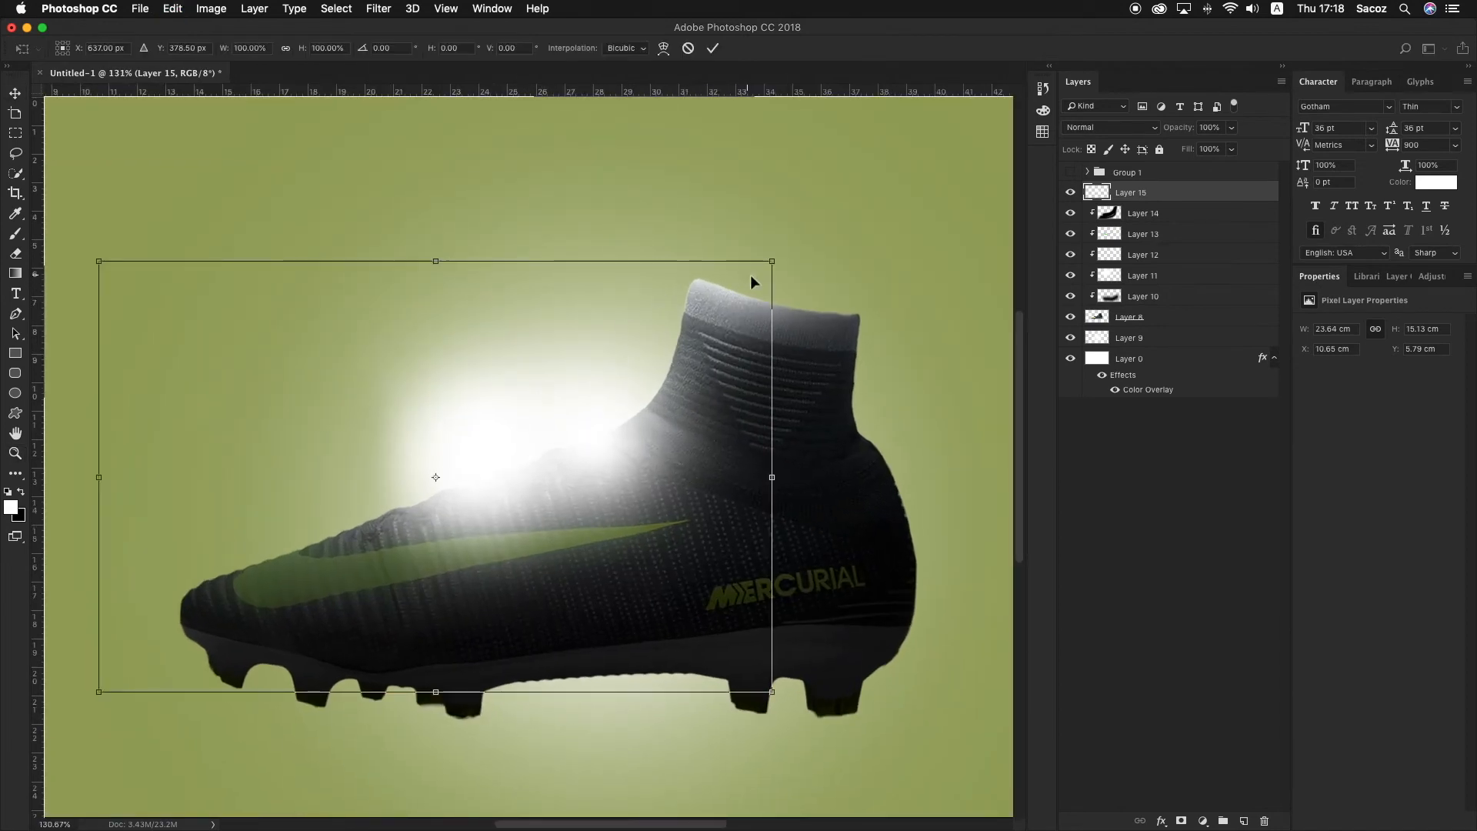
left_click_drag(775, 257, 797, 243)
key("Return")
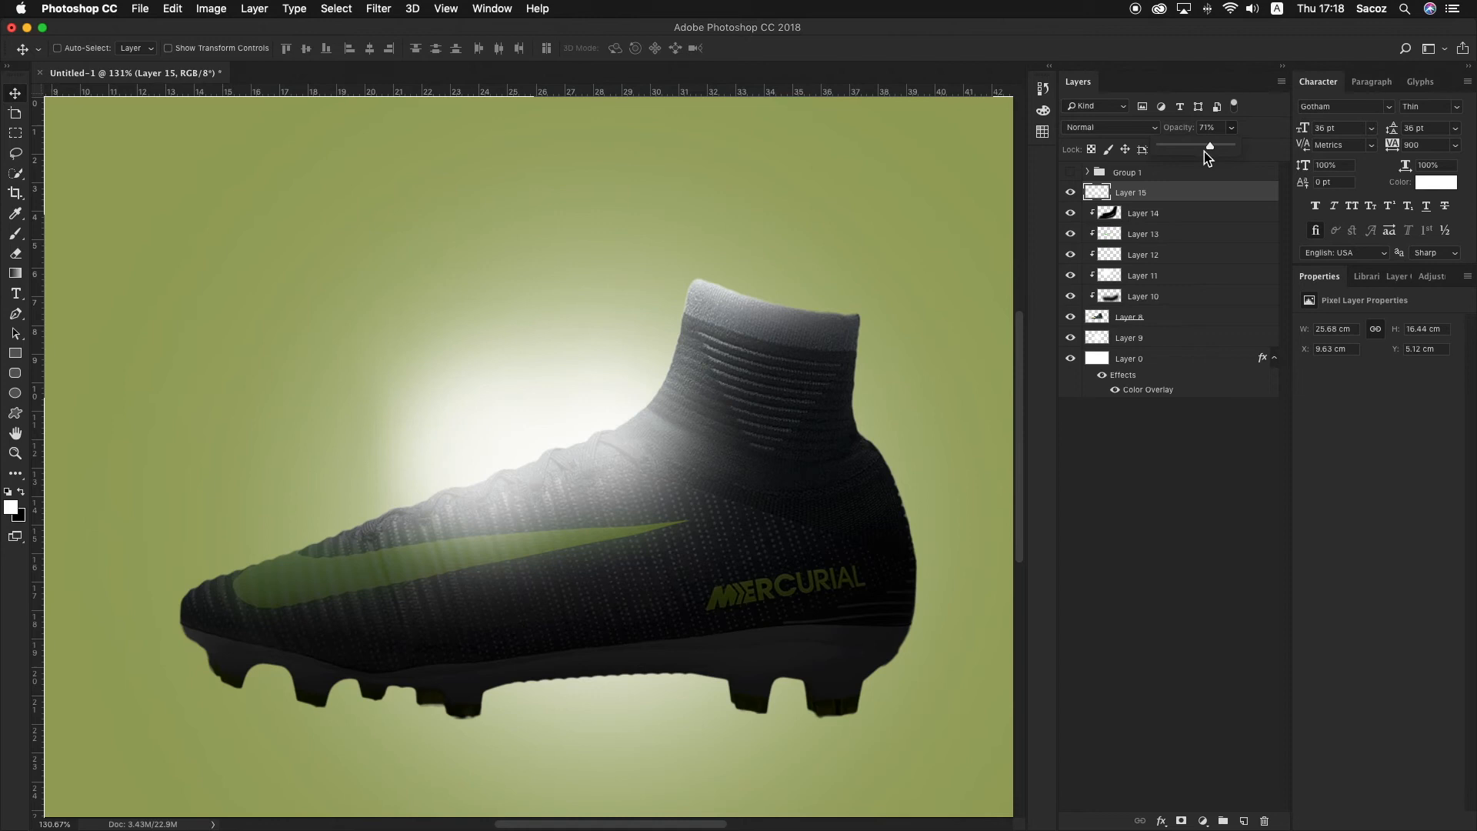
Enlarge the white light layer slightly with Free Transform and delete that layer.
key("z")
left_click_drag(759, 149, 734, 149)
key("v")
key("ctrl+t")
left_click_drag(669, 301, 686, 318)
key("Return")
key("BackSpace")
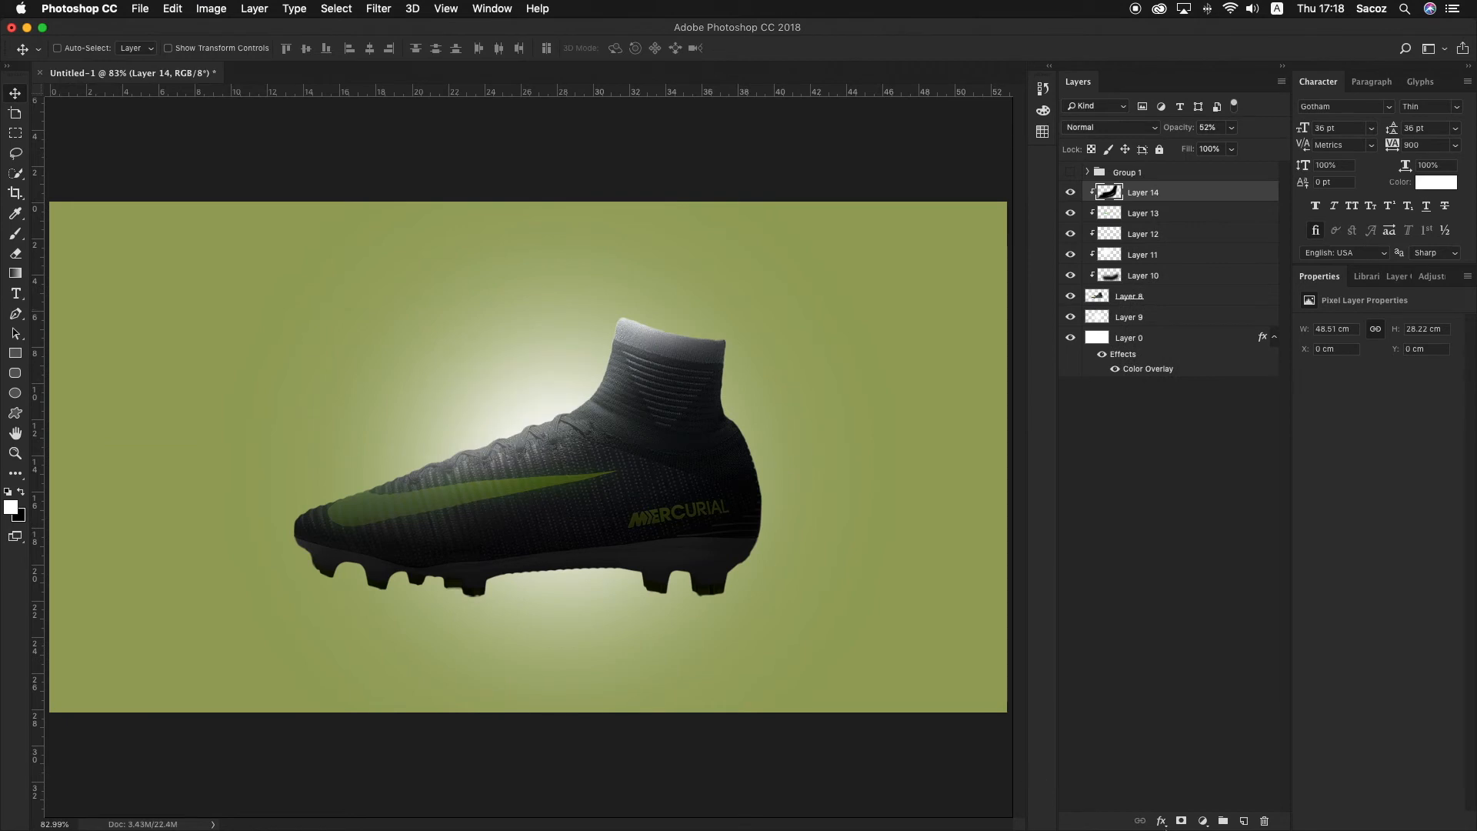
Add a new layer, paint one soft white spot about 12.5 cm wide over the laces, and lower its opacity to 83%.
left_click(1244, 821)
key("b")
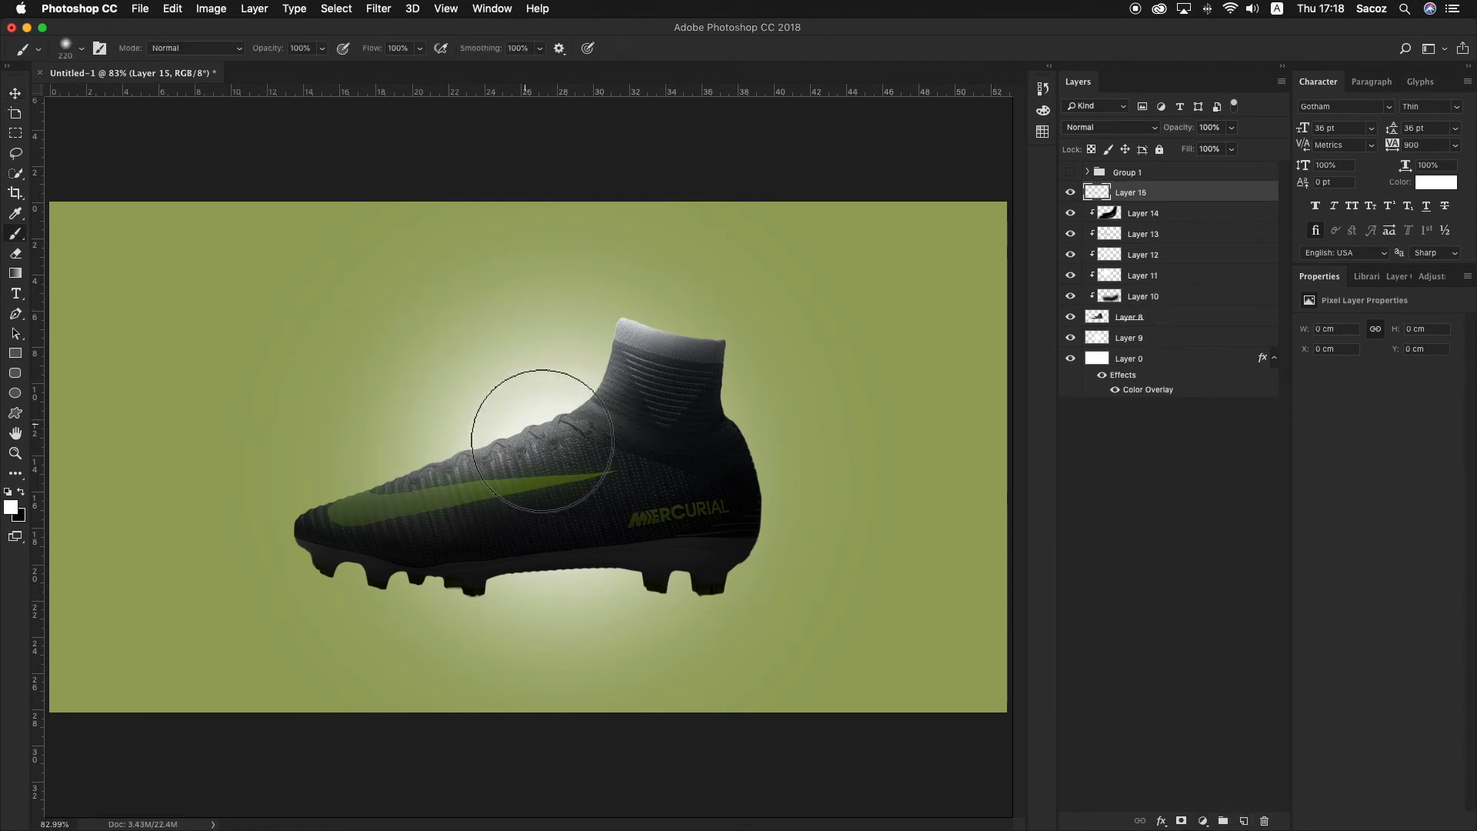
left_click(543, 441)
key("z")
left_click_drag(481, 320, 469, 308)
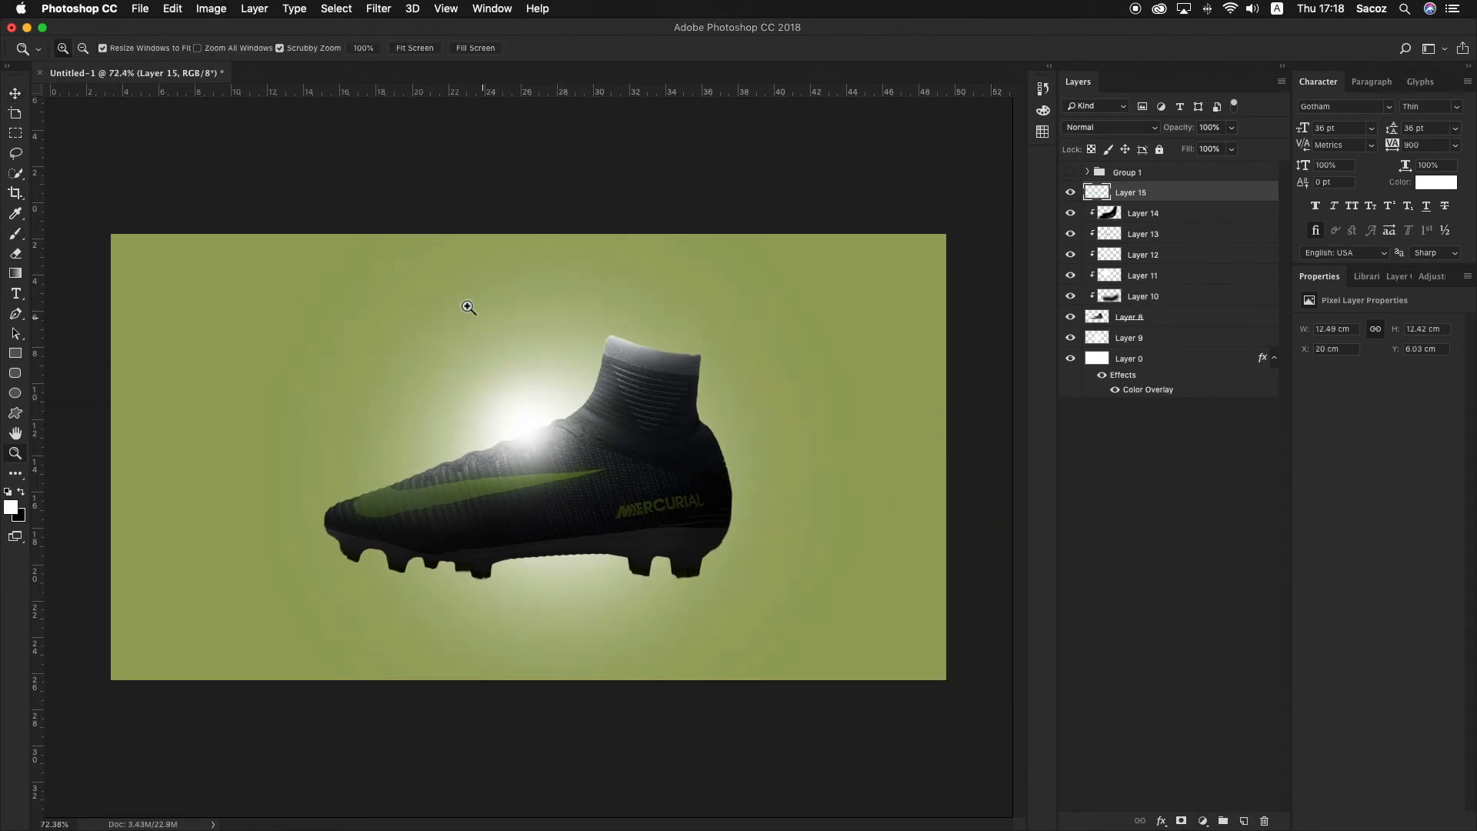
key("v")
left_click_drag(1225, 149, 1221, 148)
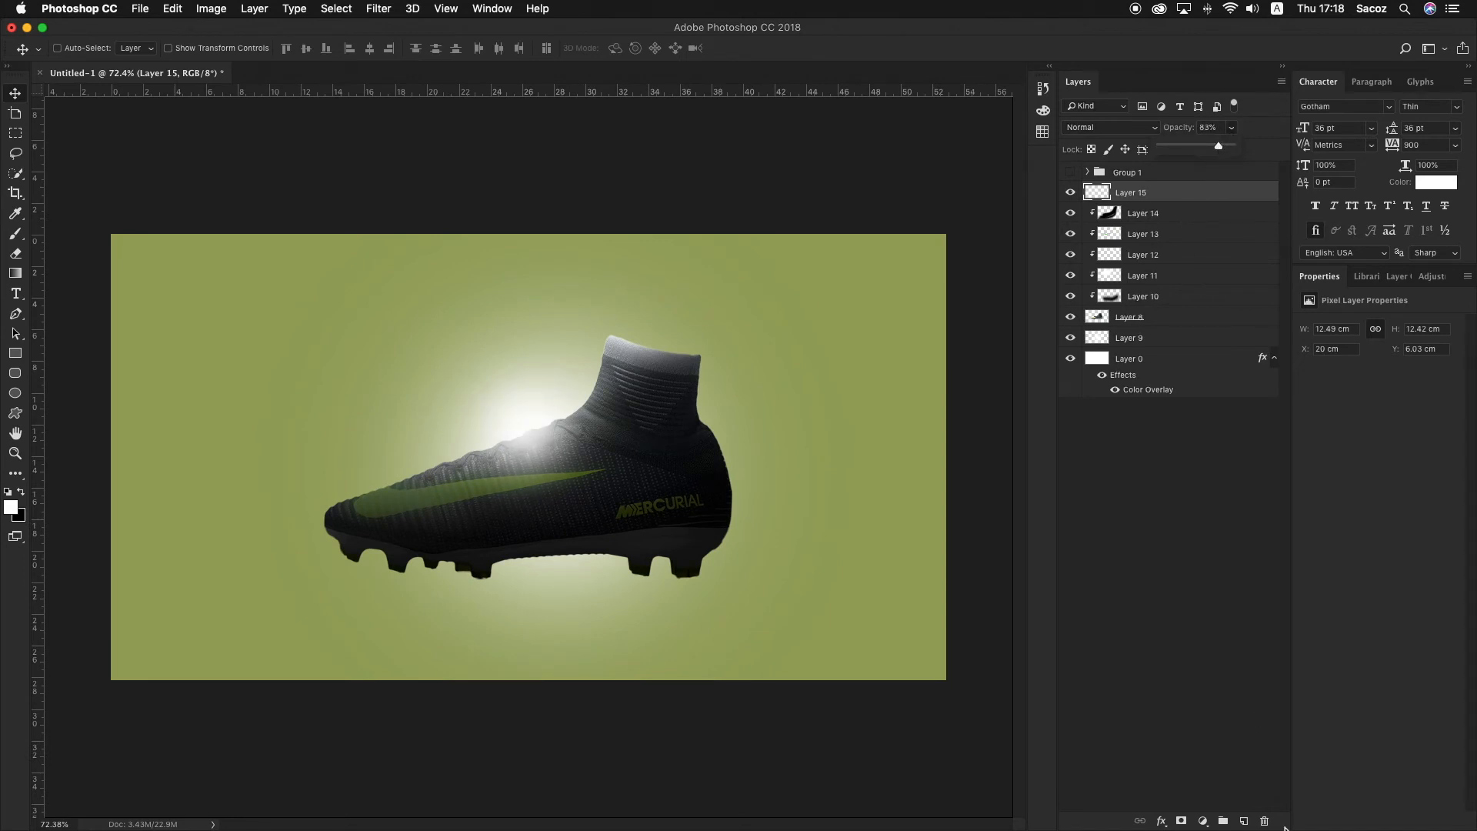
Add another empty layer and select a tall triangular beam shape across the boot with the Polygonal Lasso, wide at its base.
left_click(1244, 822)
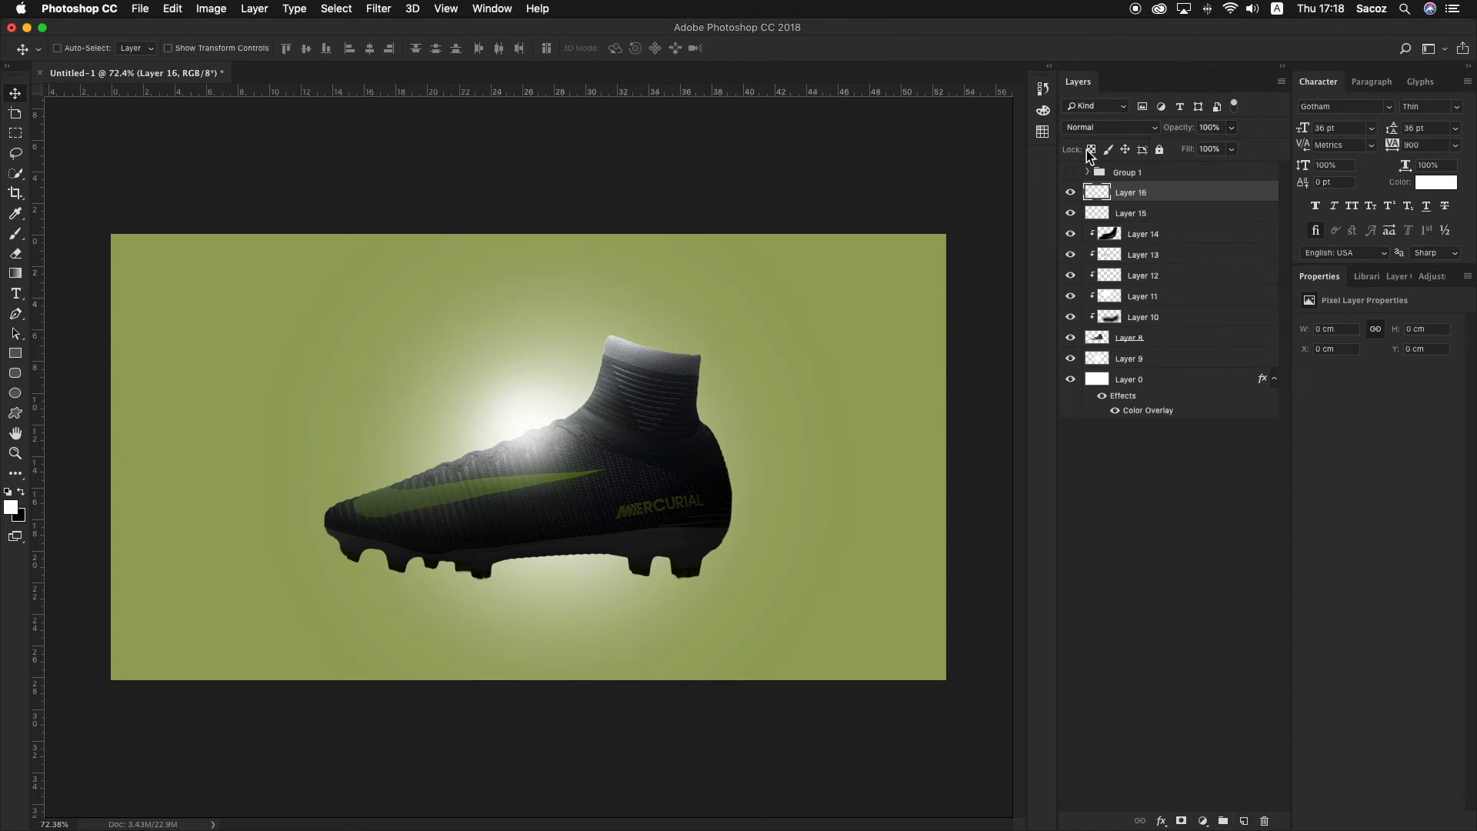
left_click(17, 154)
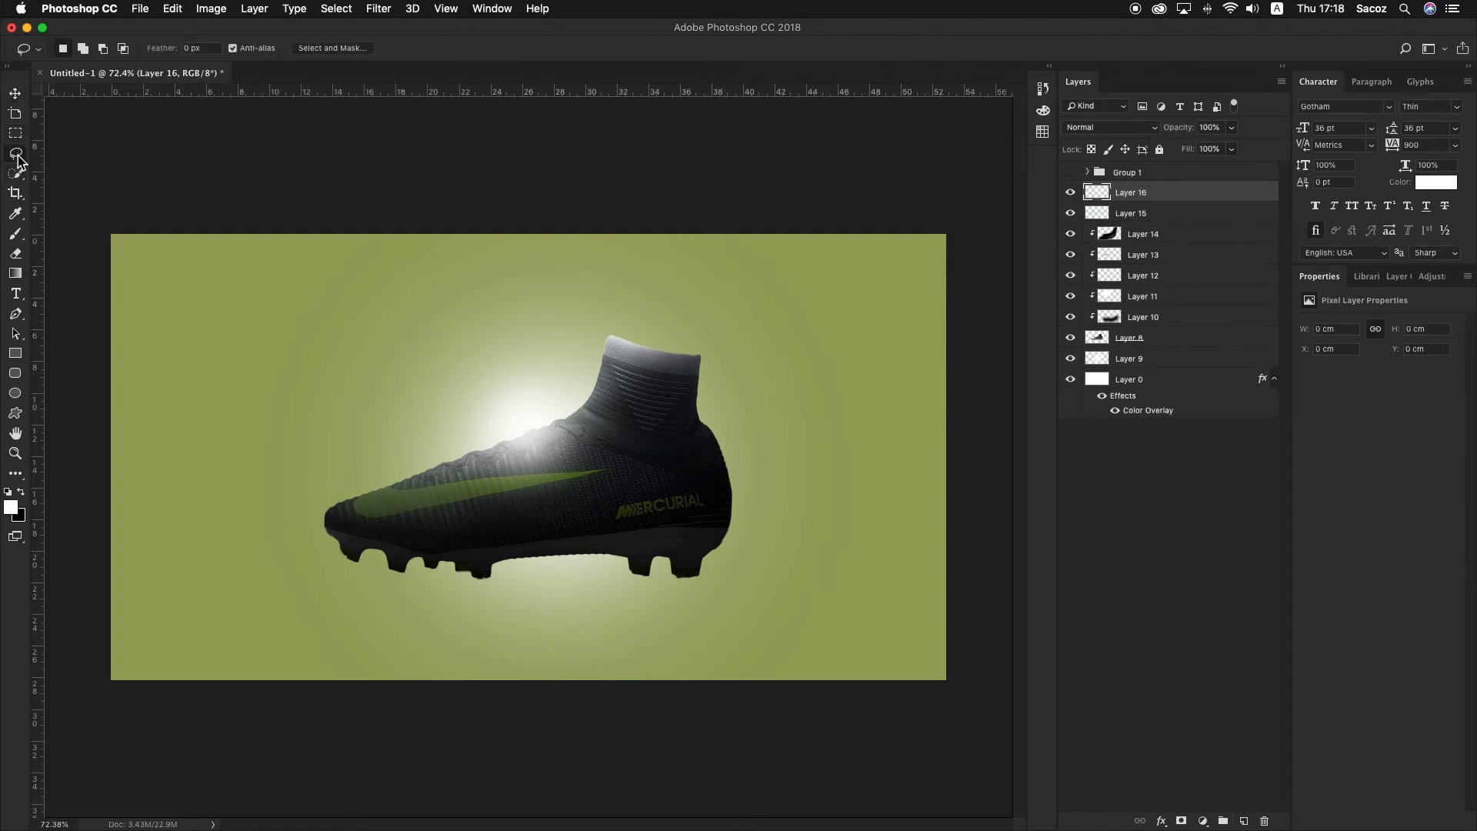
left_click(13, 472)
left_click(520, 196)
left_click(169, 713)
left_click(817, 713)
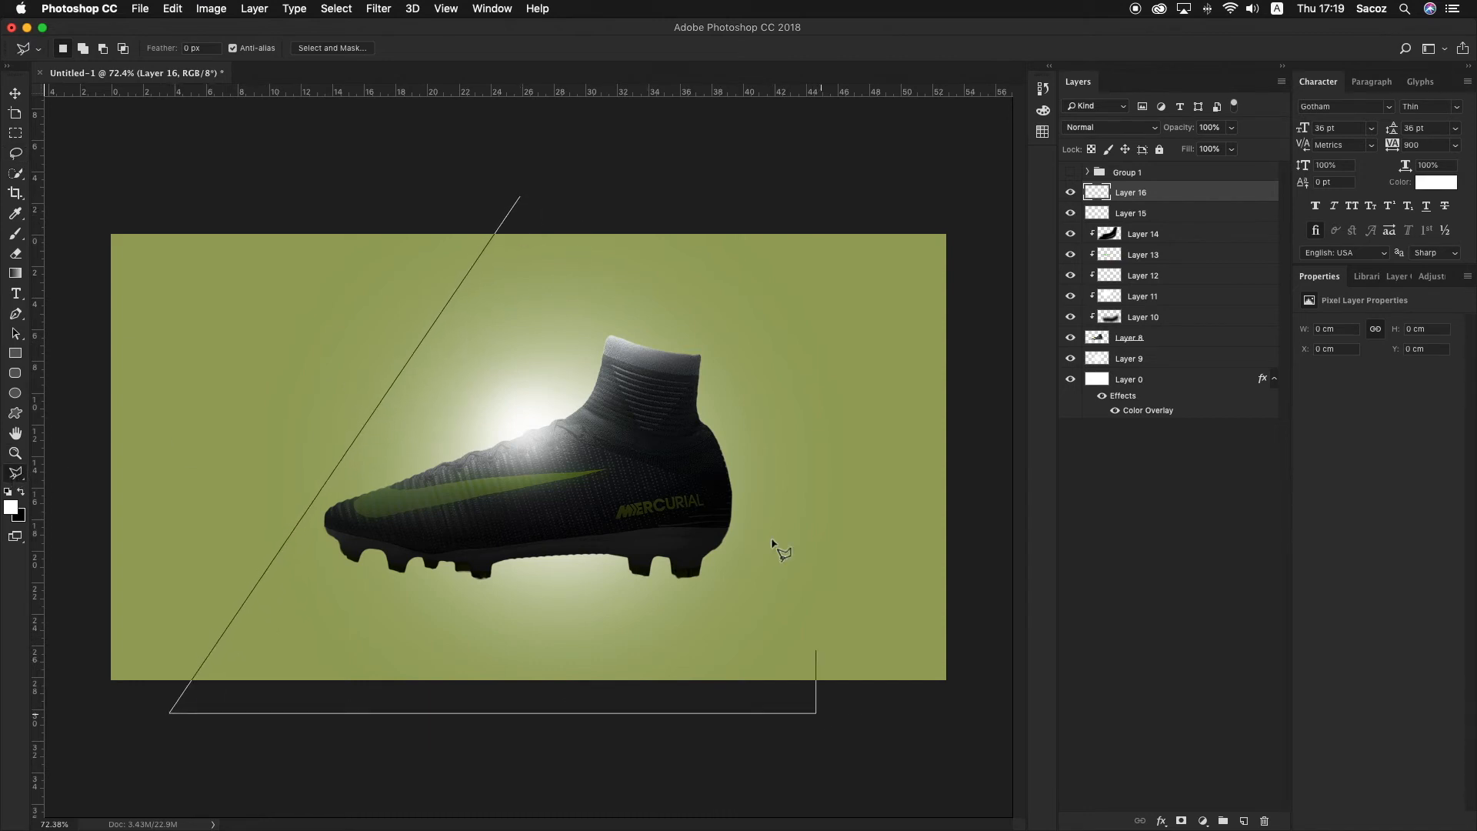
left_click(521, 198)
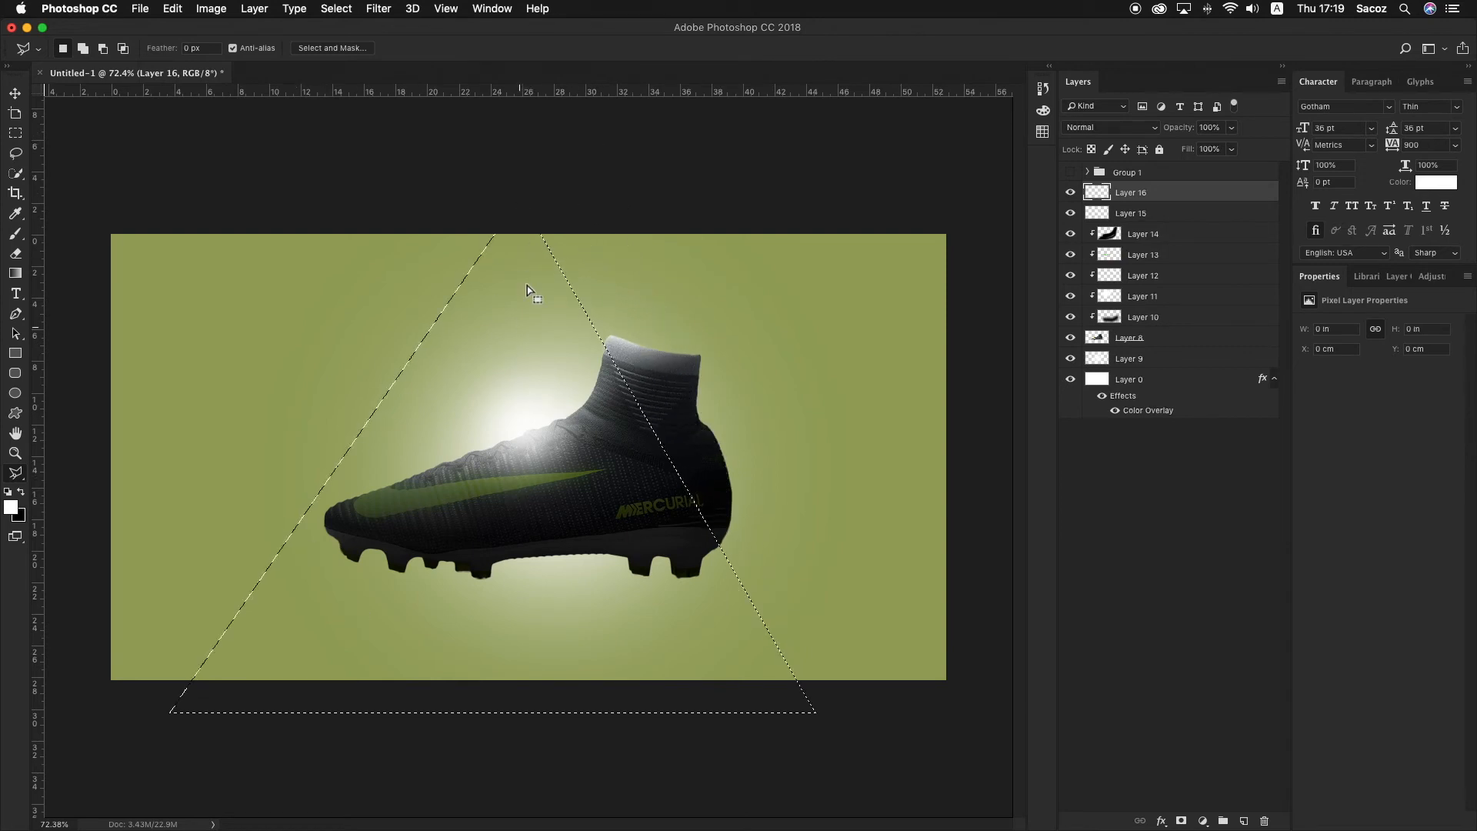
Add a Curves adjustment masked to the triangular selection and brighten it with a point at input 102, output 156.
left_click(1203, 821)
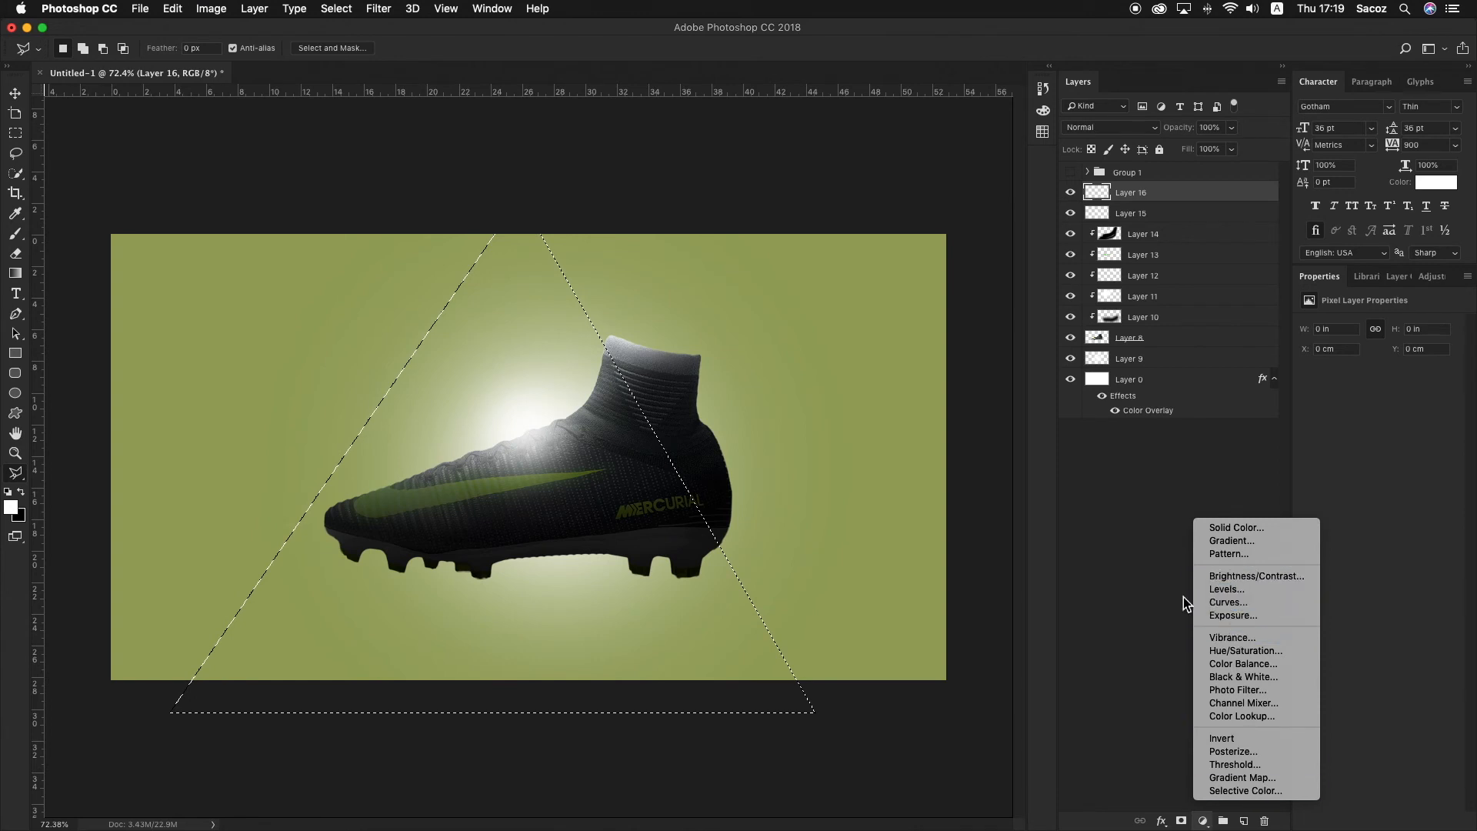
key("Escape")
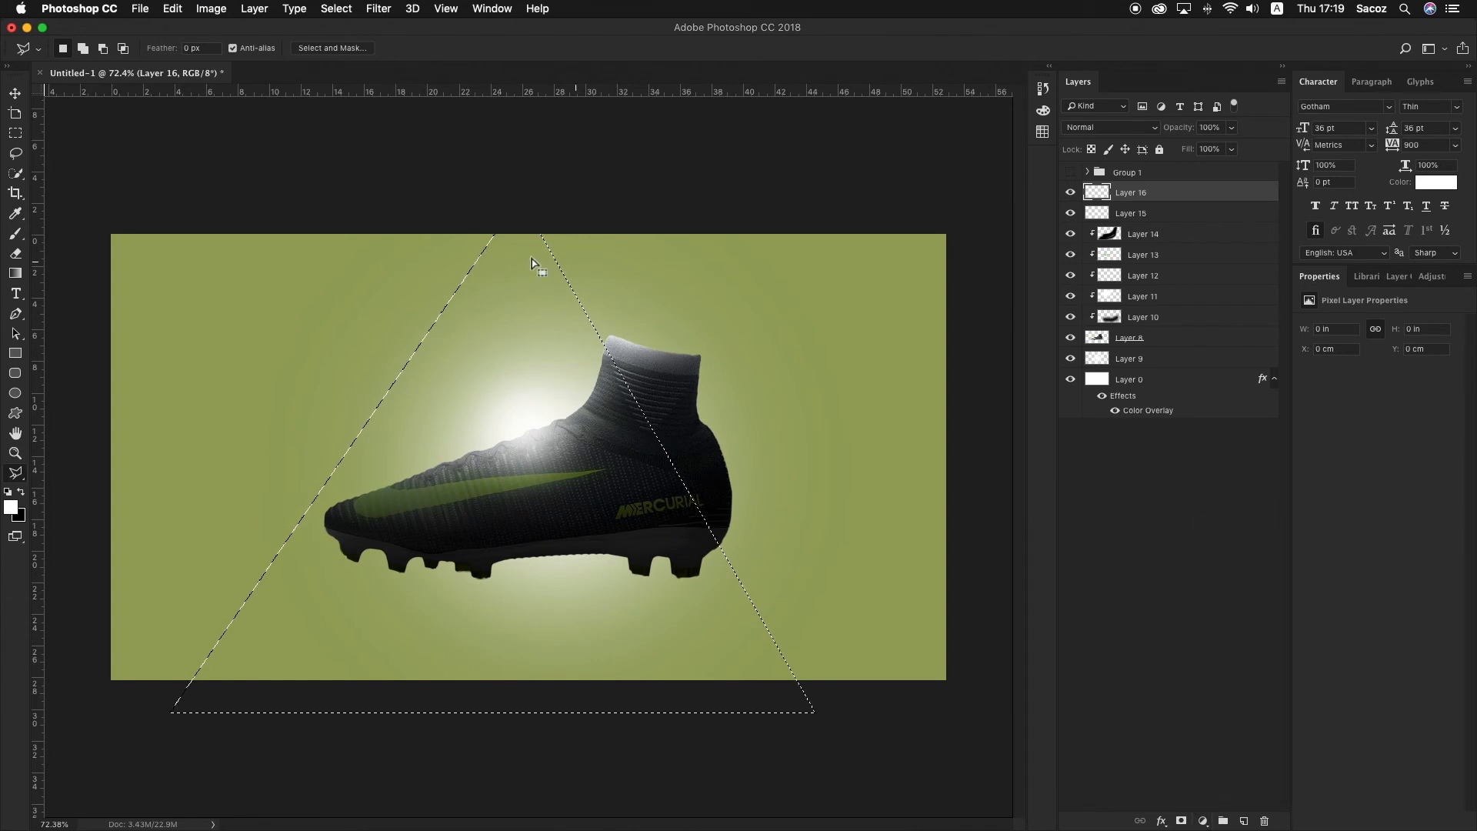
left_click(16, 472)
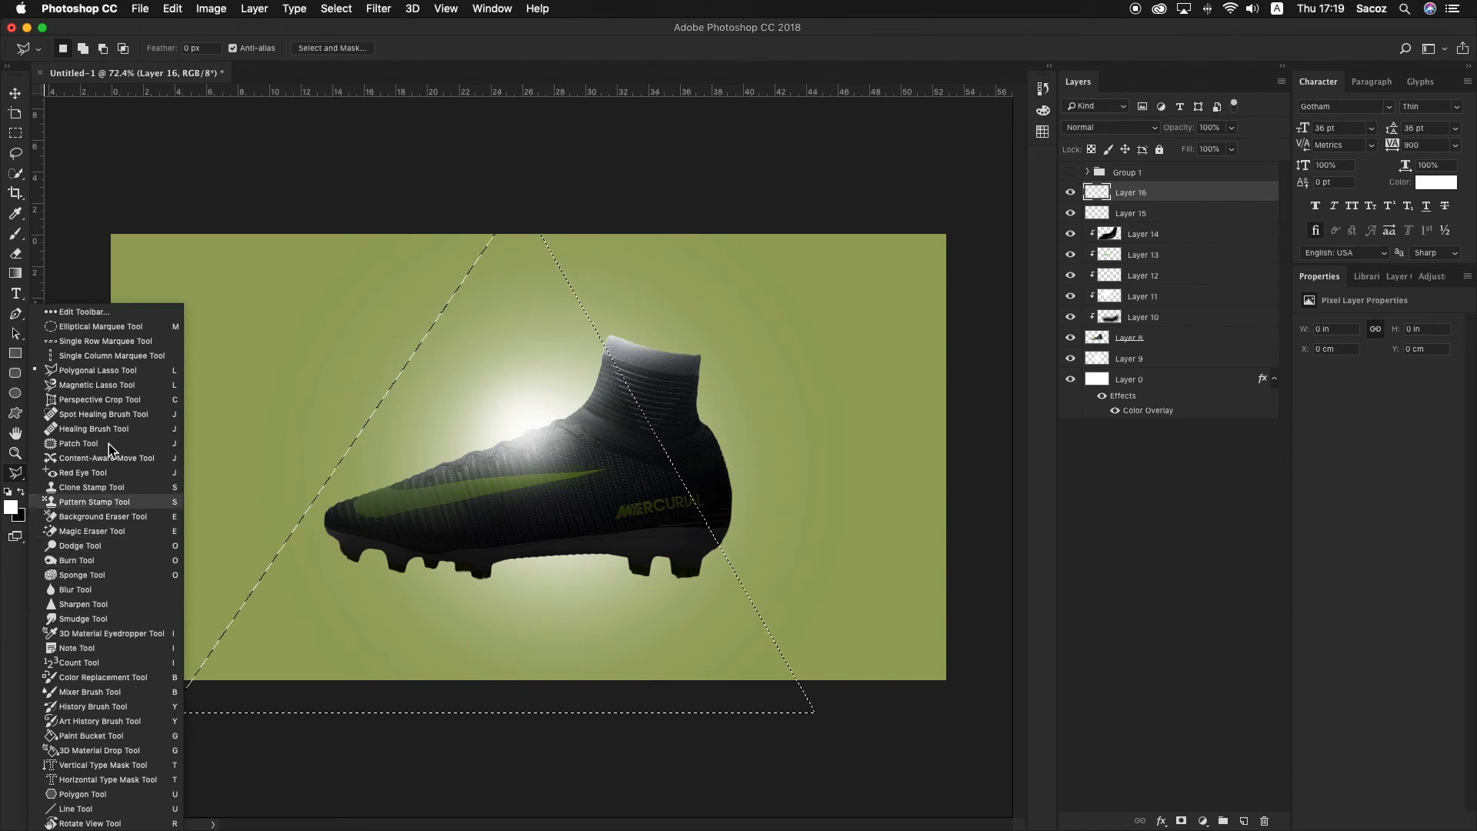
left_click(12, 473)
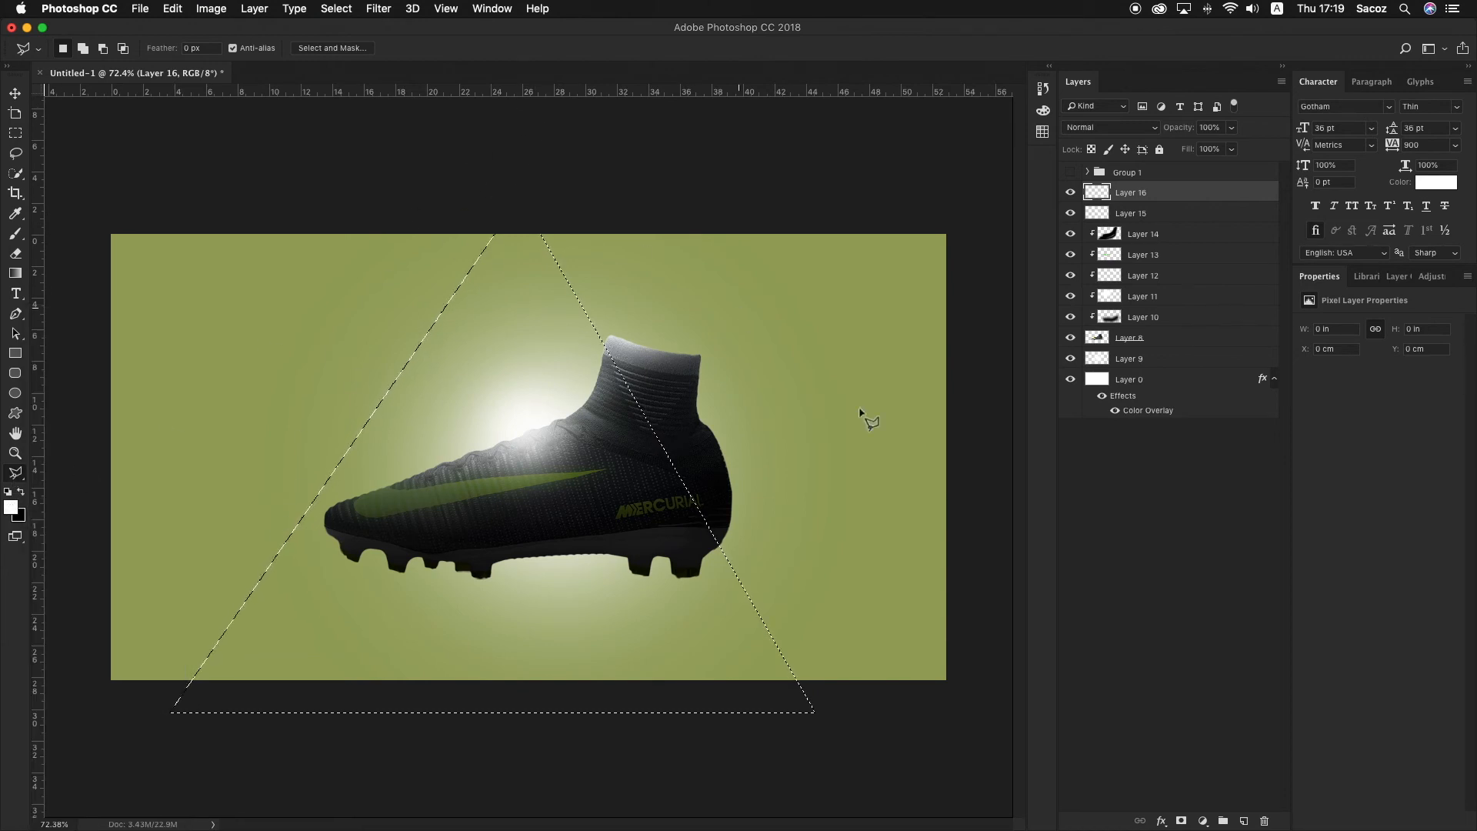
left_click(1203, 821)
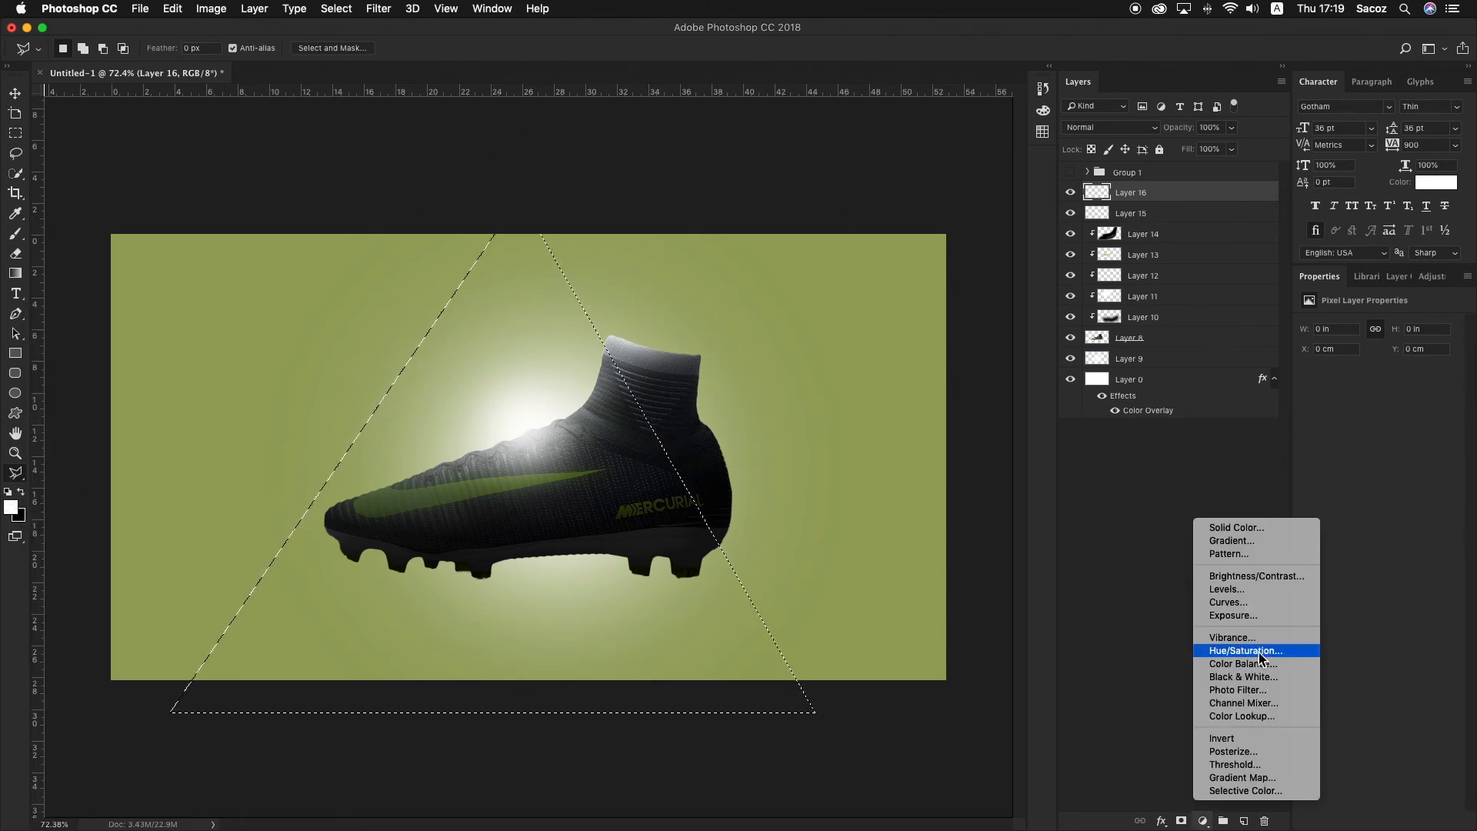
left_click(1245, 604)
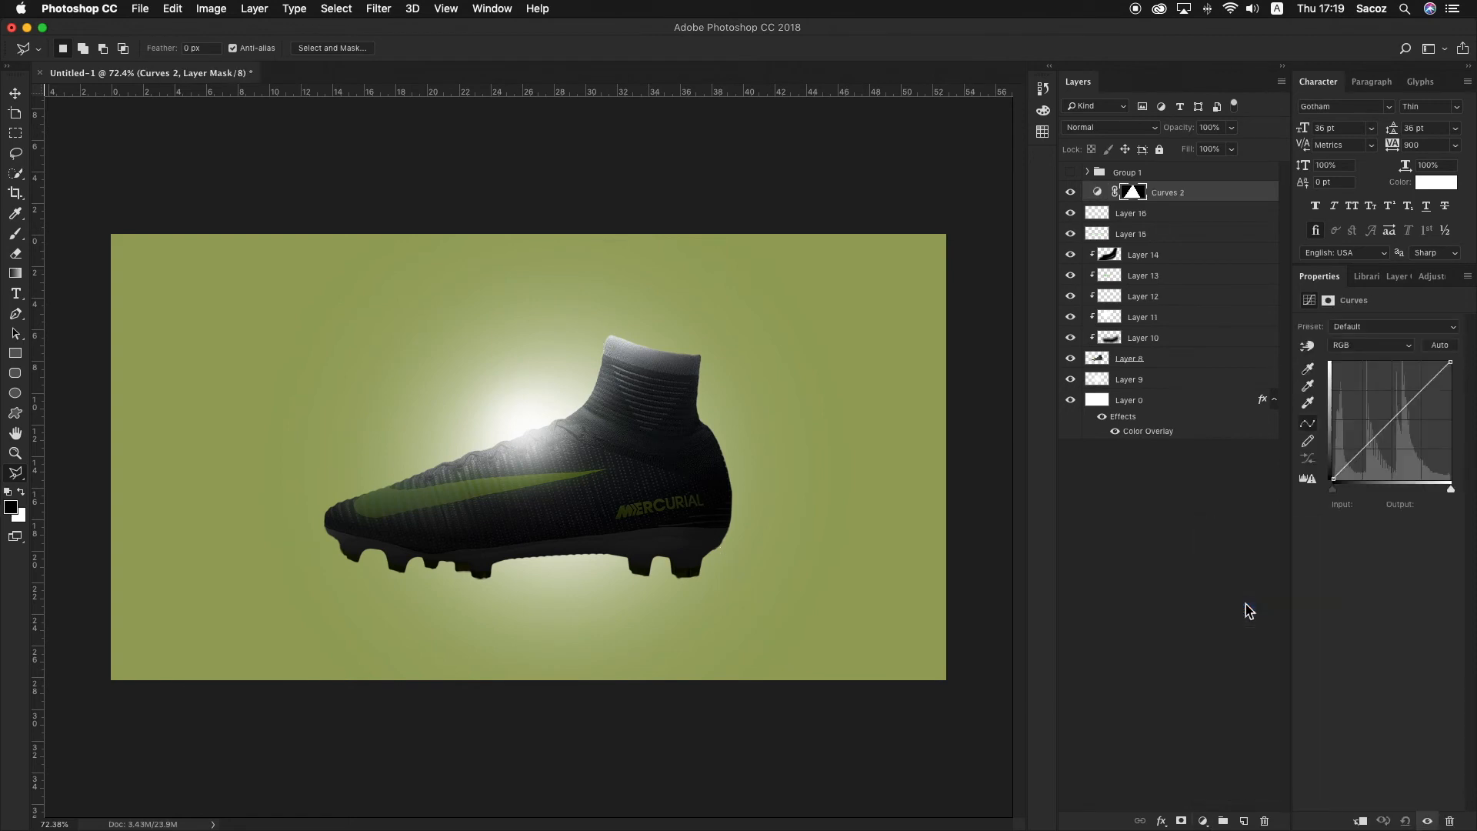
left_click_drag(1380, 432, 1383, 410)
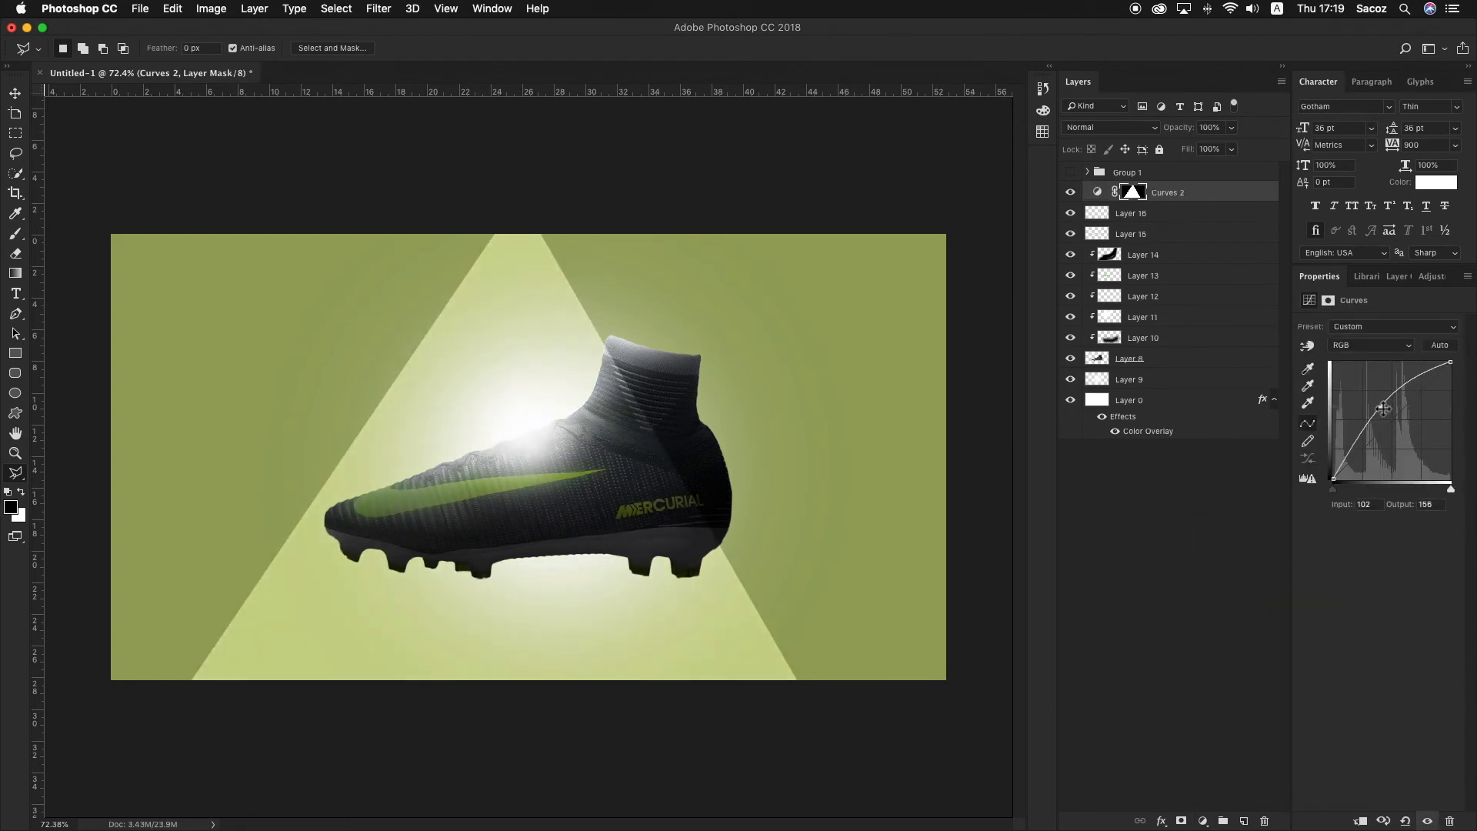
Soften the light beam's mask with a Gaussian Blur radius above 60 pixels and compare the image with and without the beam.
left_click(378, 9)
mouse_move(461, 188)
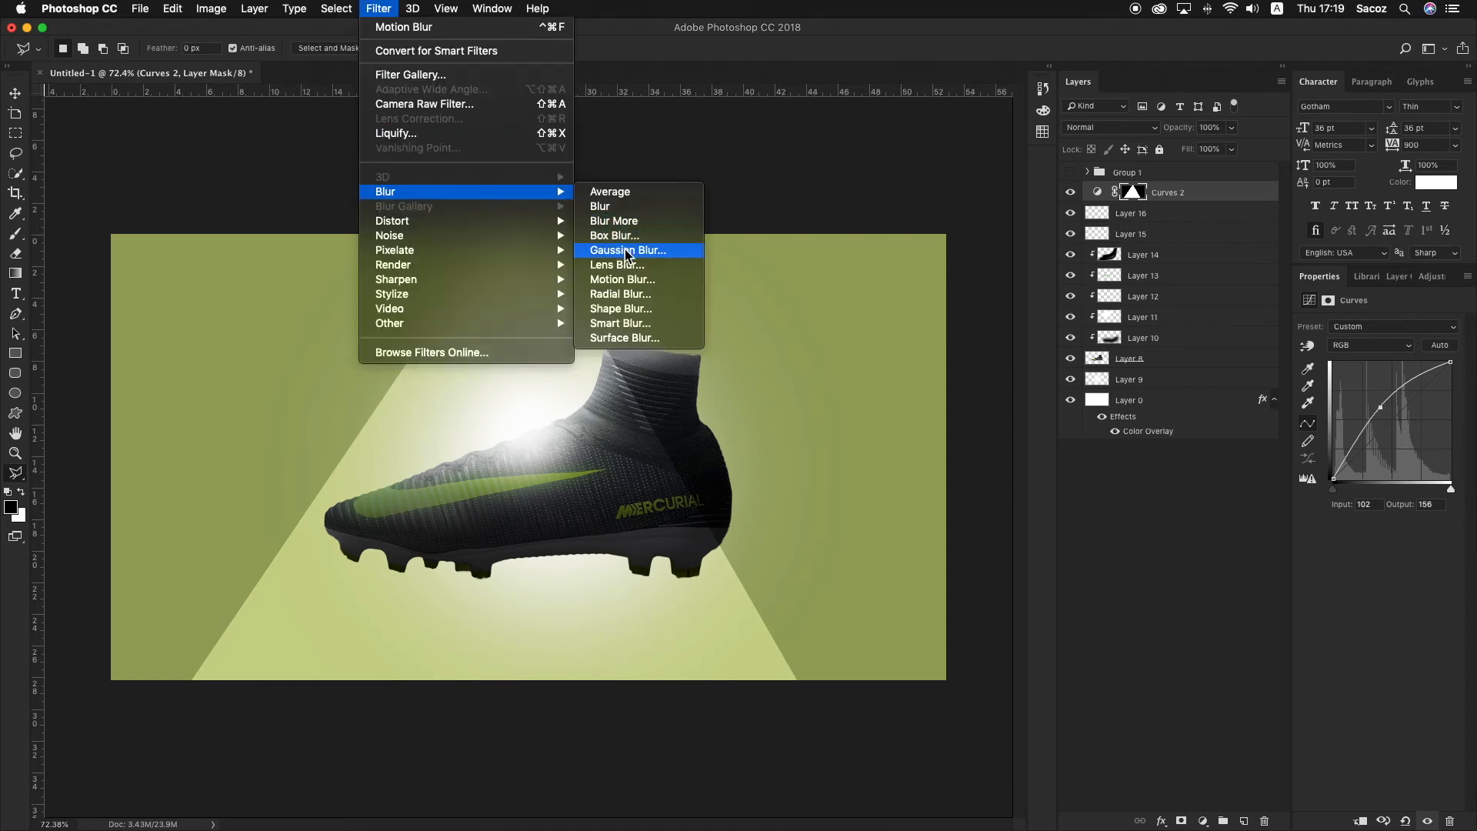
left_click(626, 243)
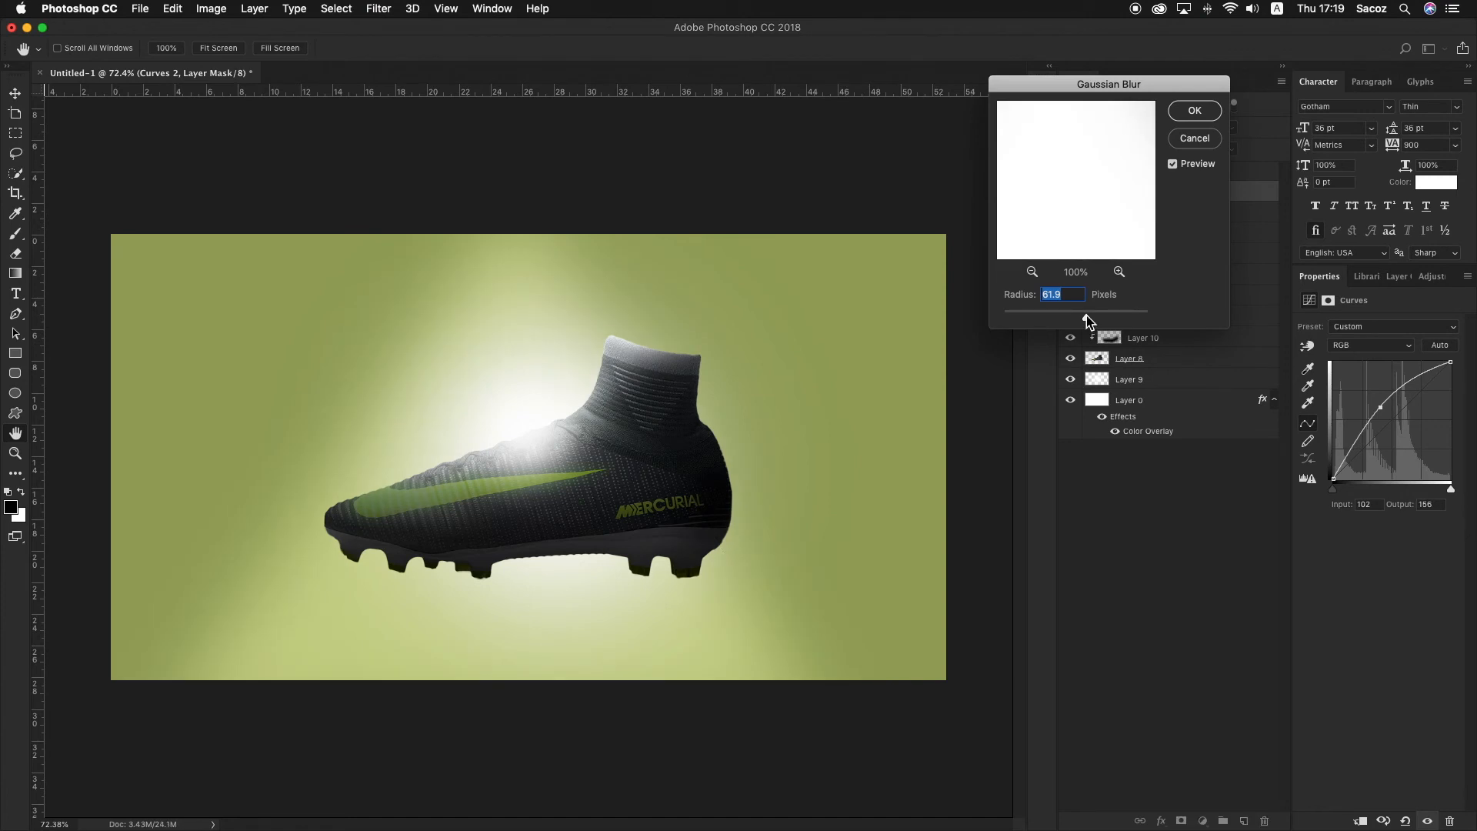
left_click_drag(1086, 316, 1092, 317)
key("Return")
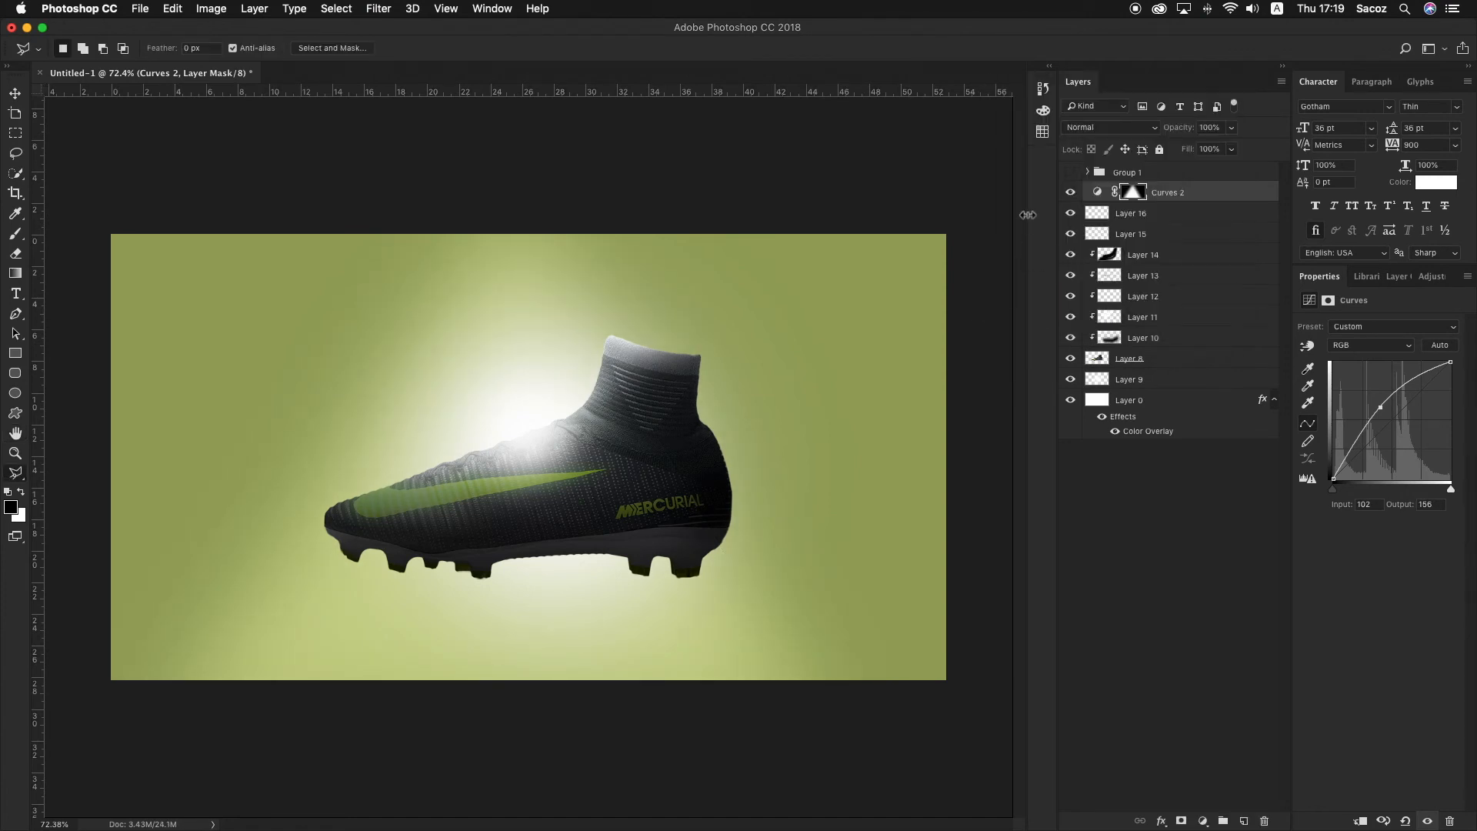
left_click(1071, 192)
left_click(1070, 192)
Add a Brightness/Contrast adjustment above the boot's shadow layer, clipped to the boot, with brightness -44 and contrast 61.
key("z")
left_click_drag(610, 406, 648, 444)
key("v")
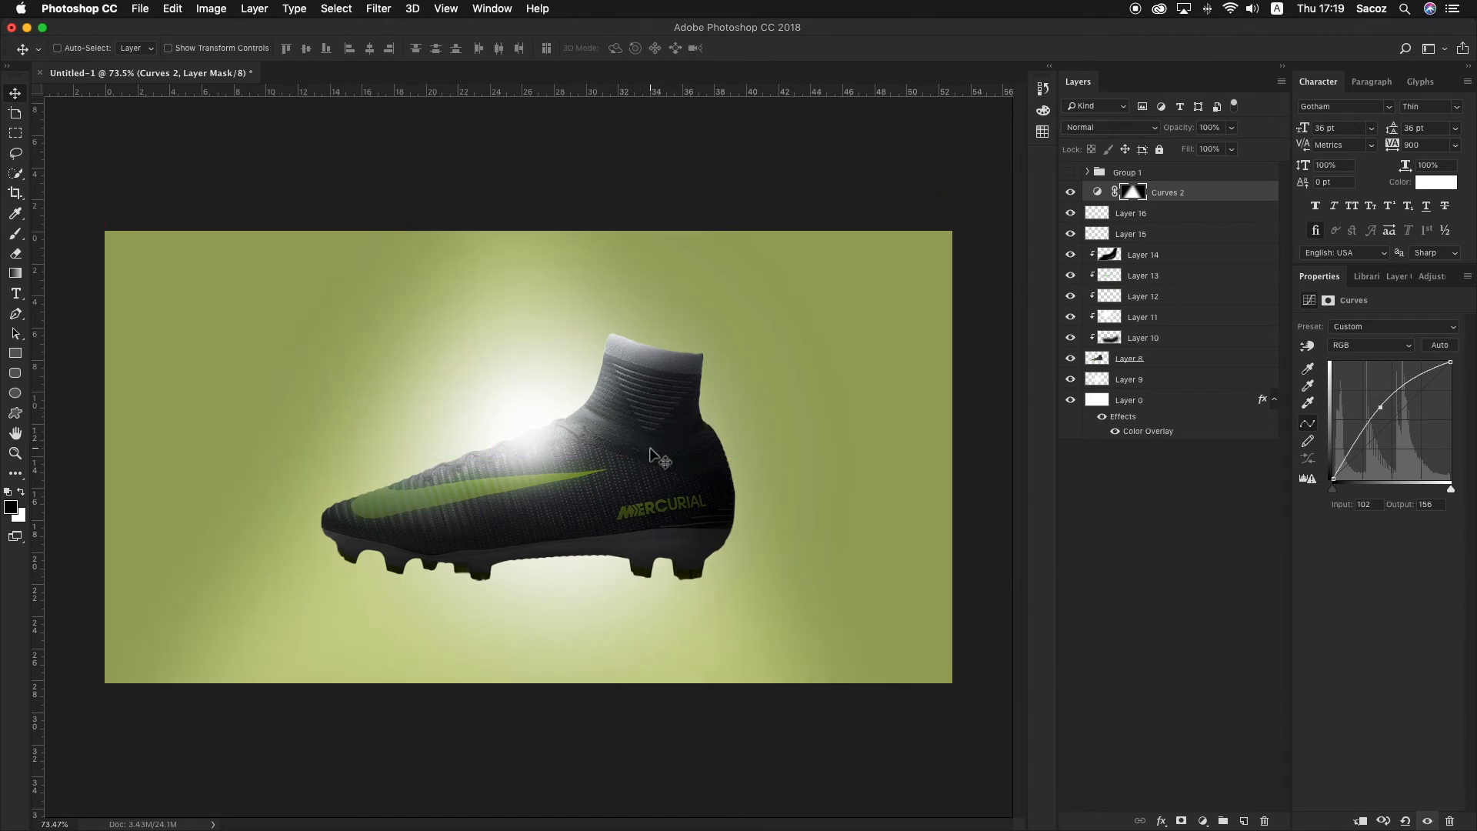
key("z")
left_click_drag(634, 432, 646, 431)
key("v")
left_click(1203, 255)
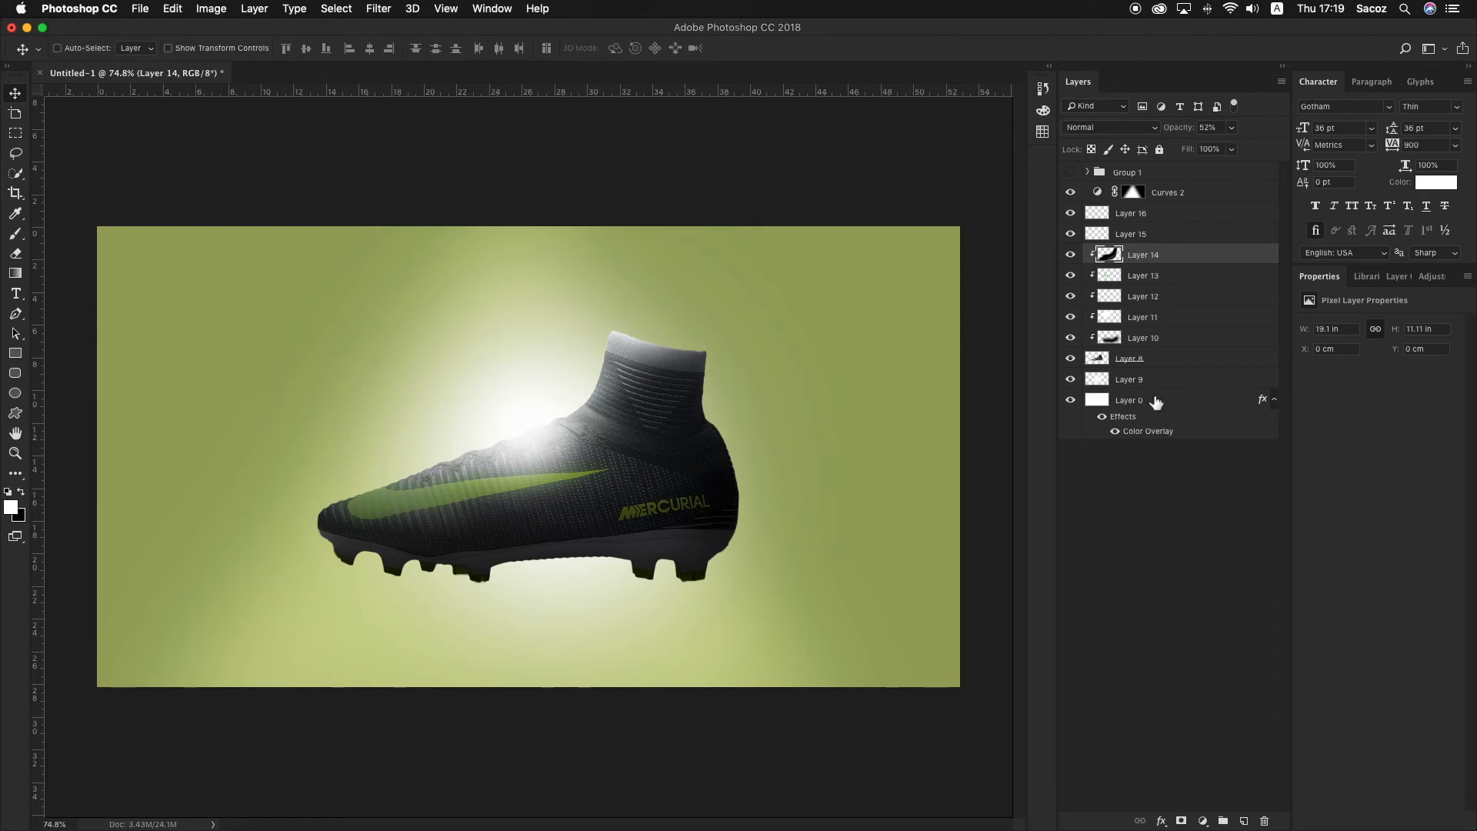
left_click(1204, 821)
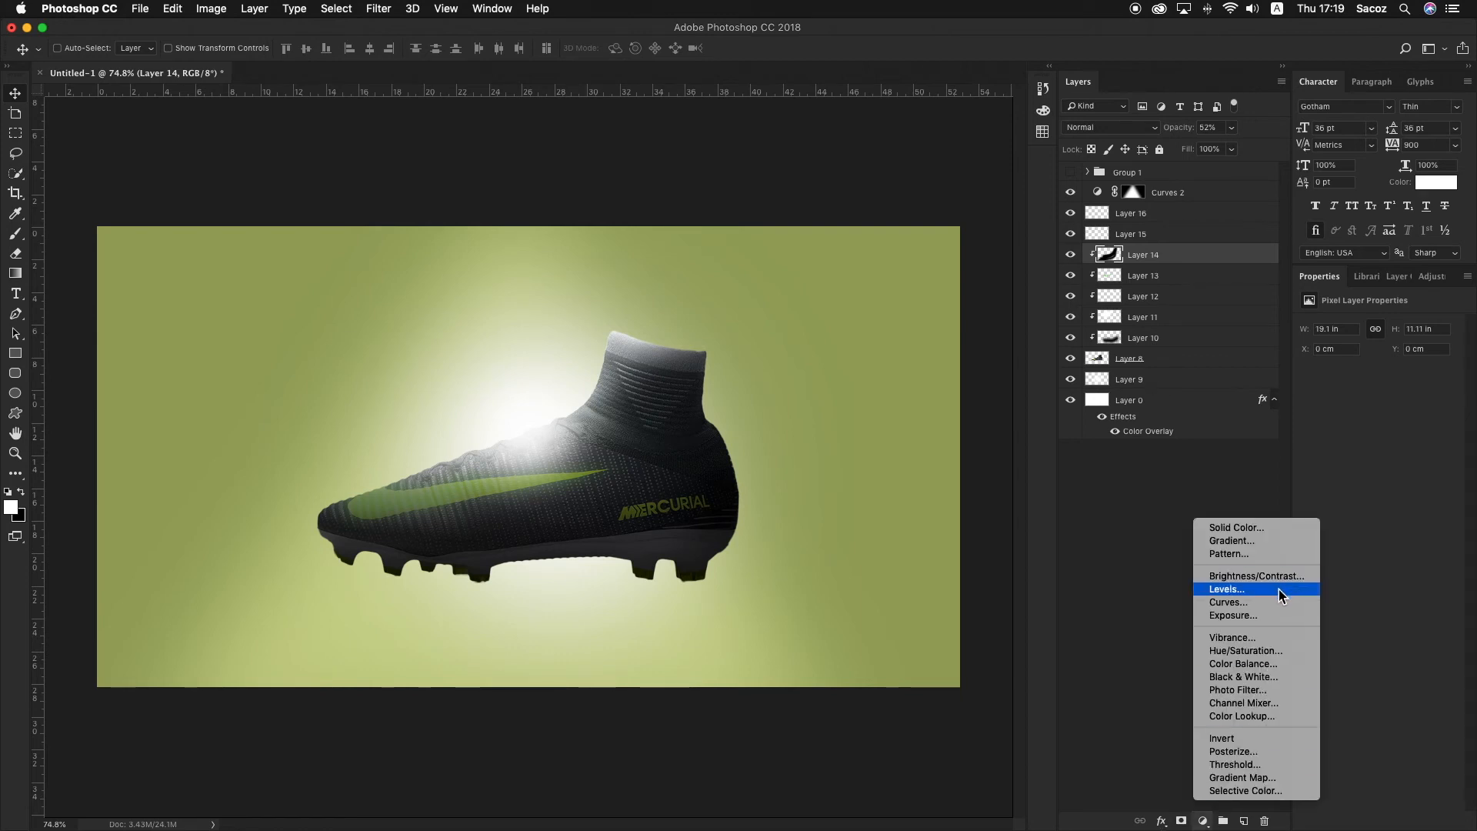
left_click(1272, 579)
left_click(1361, 821)
left_click_drag(1364, 368, 1431, 393)
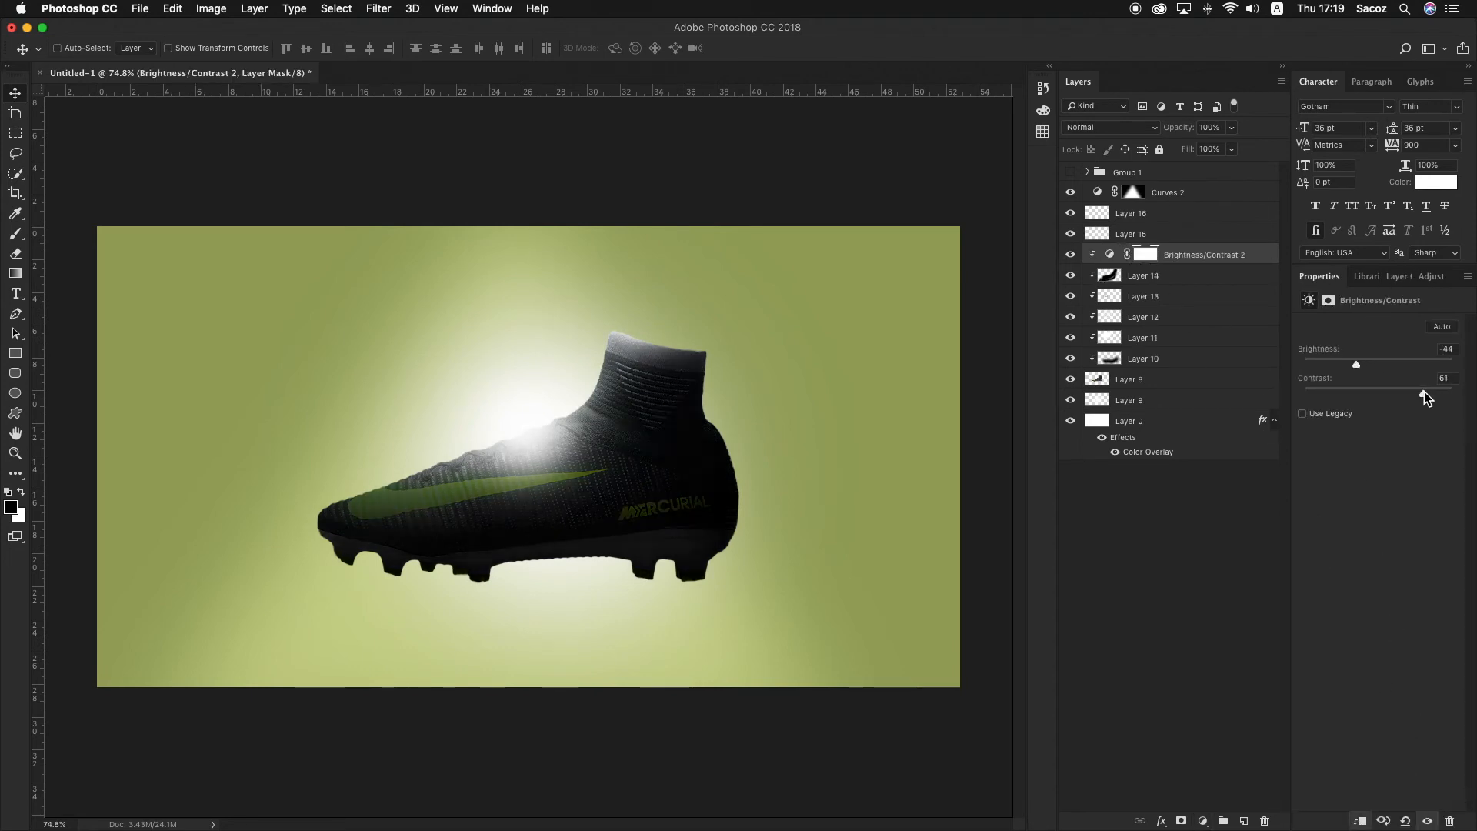
Add a Curves adjustment clipped to the boot above Brightness/Contrast and raise its midtones slightly.
left_click(1204, 821)
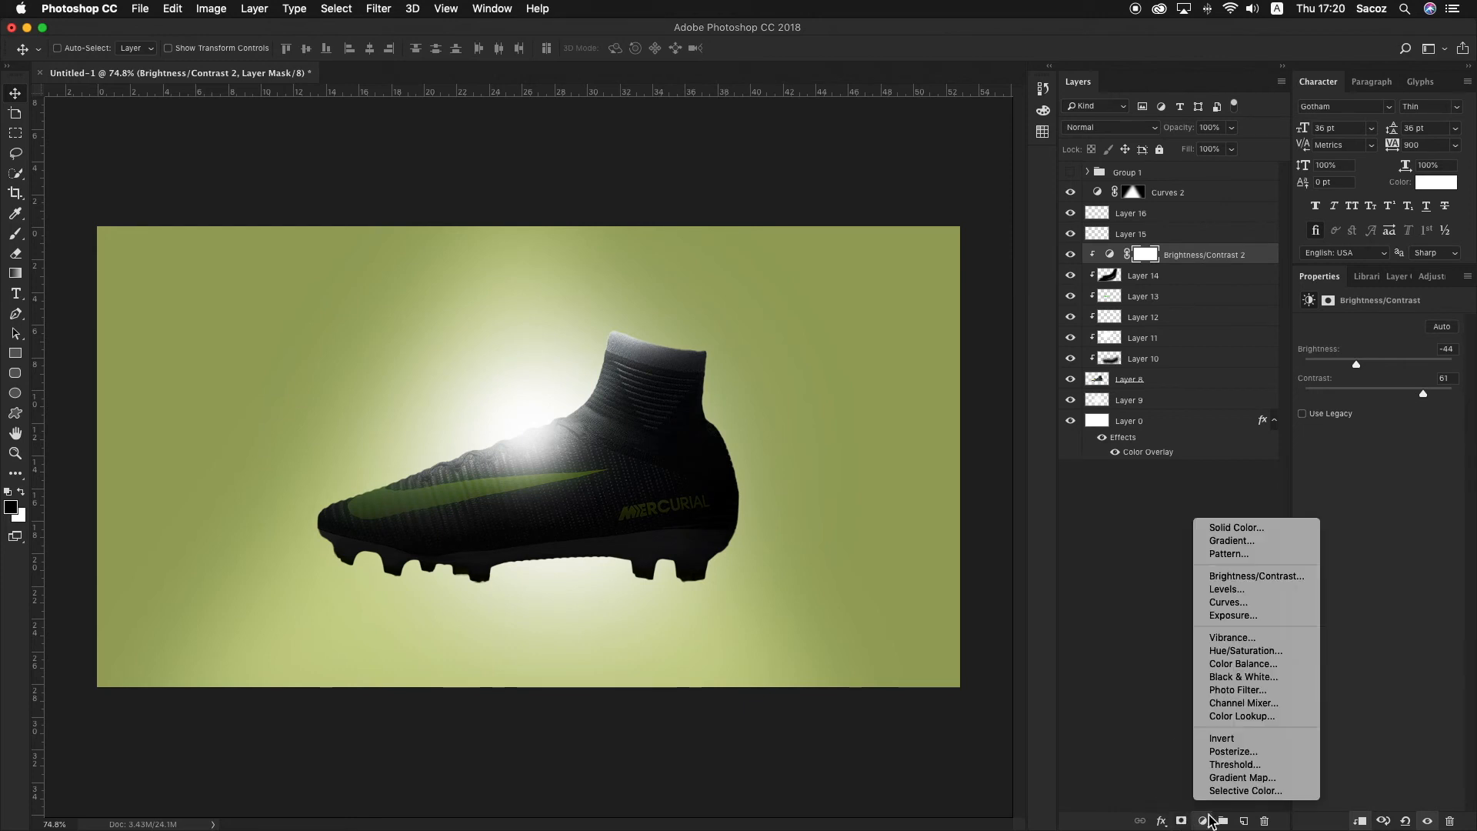
left_click(1238, 603)
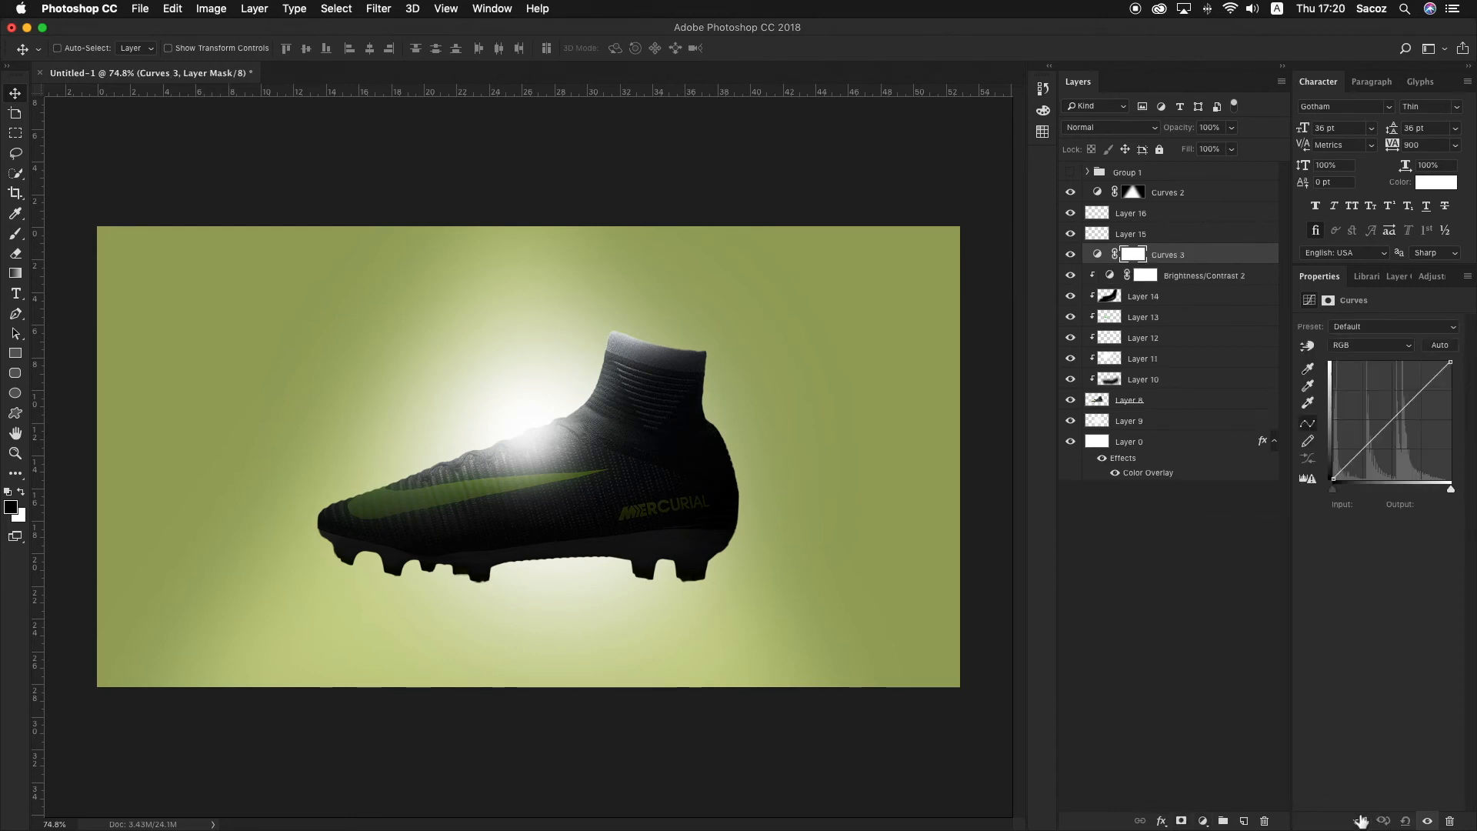
left_click_drag(1333, 490, 1390, 488)
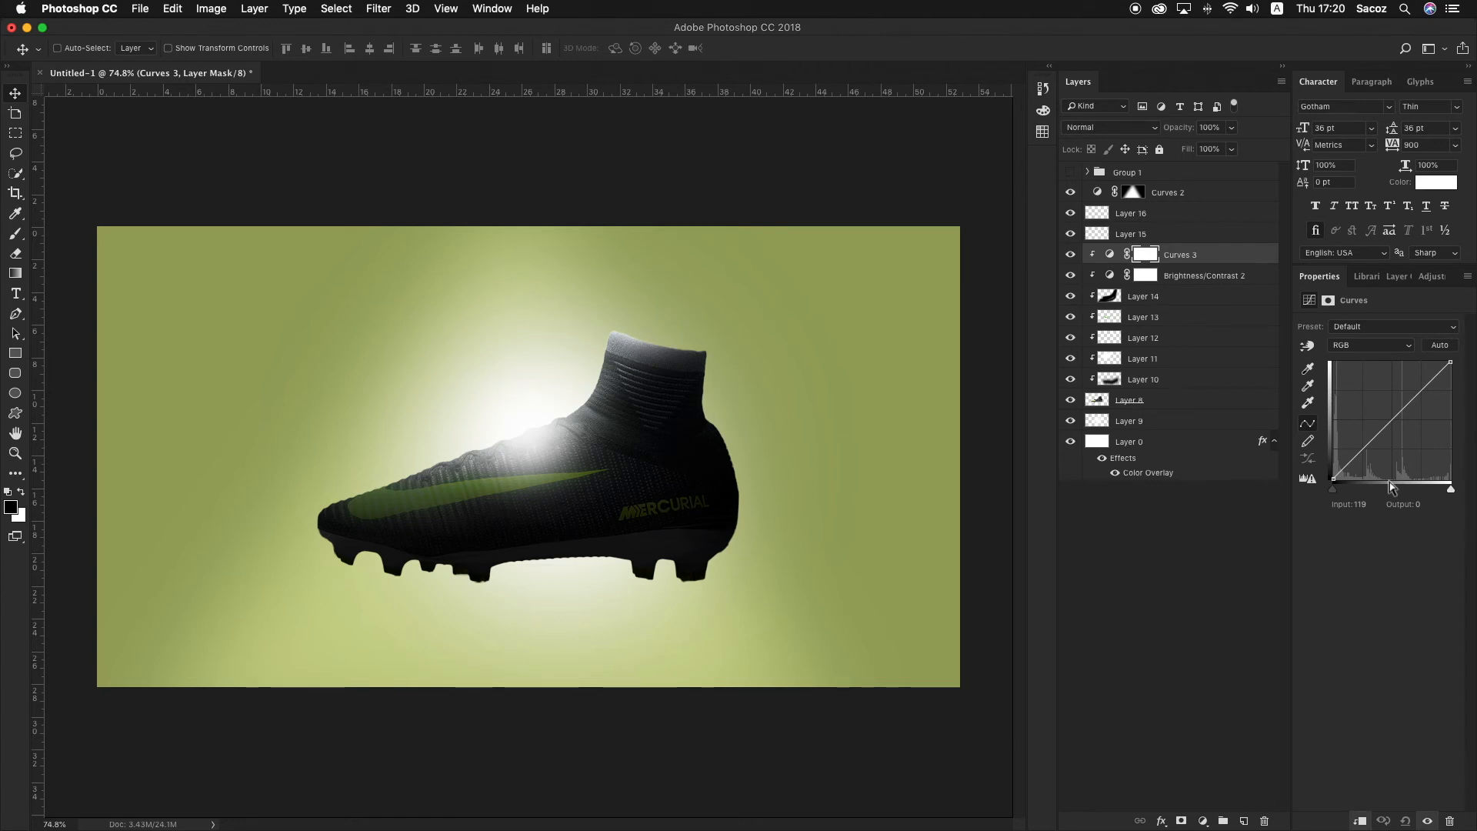
left_click(1394, 423)
left_click_drag(1394, 423, 1384, 409)
Darken the boot by lowering its clipped Curves point to input 161, output 116.
left_click(1112, 275)
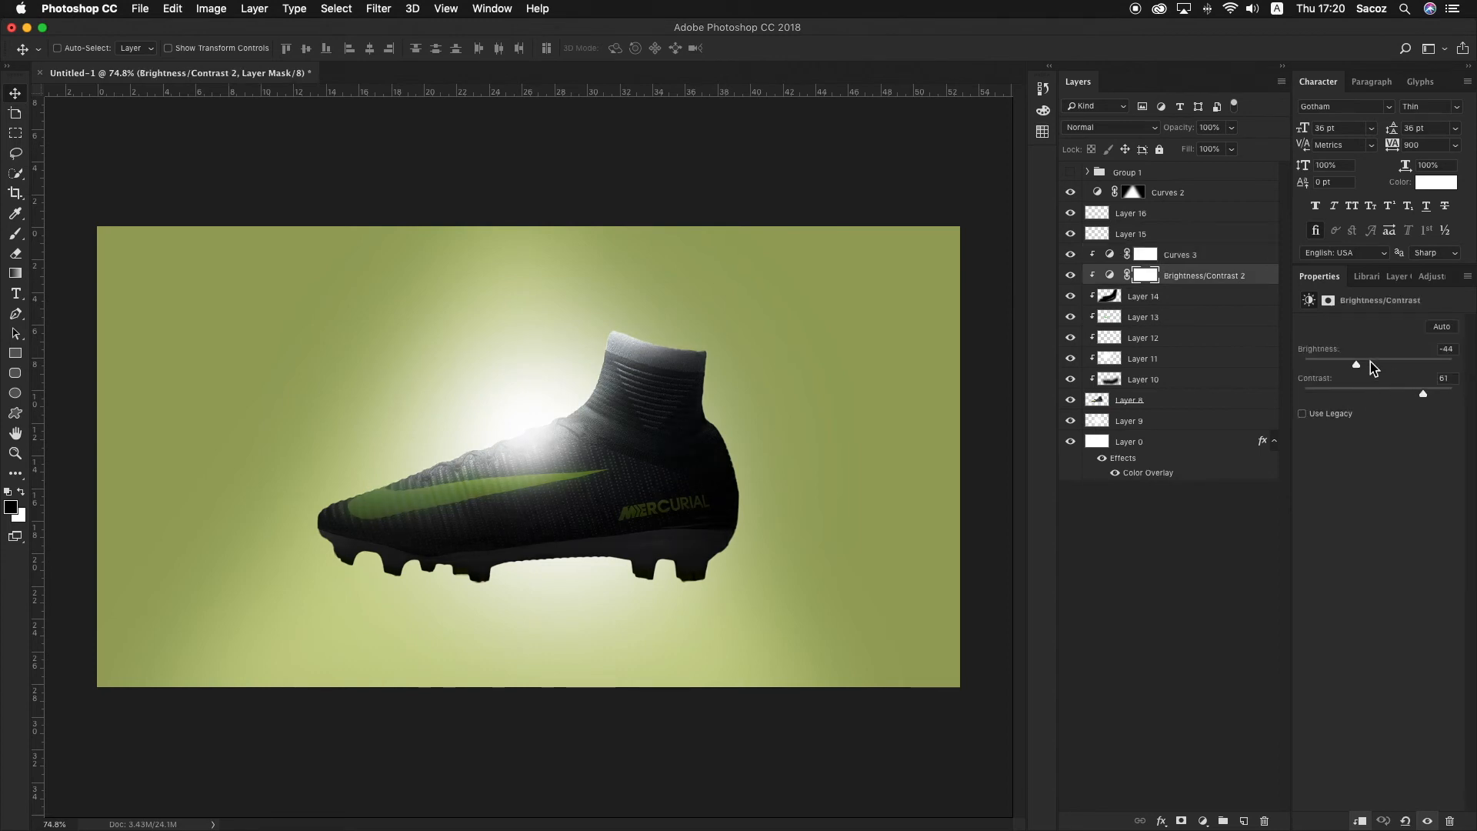
left_click(1181, 255)
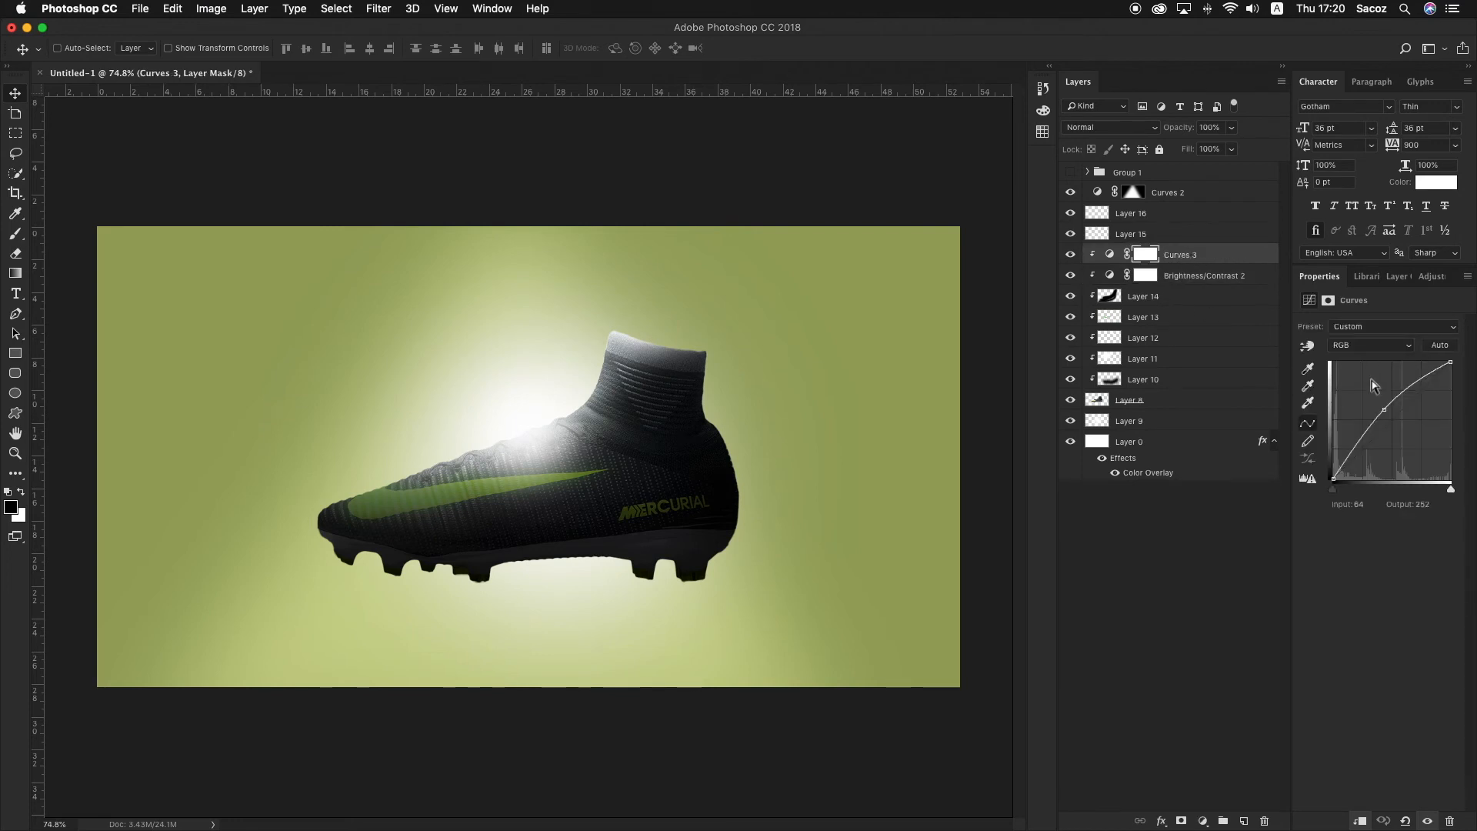
left_click_drag(1384, 409, 1407, 426)
Add a Hue/Saturation adjustment clipped to the boot with lightness -44.
left_click(1203, 821)
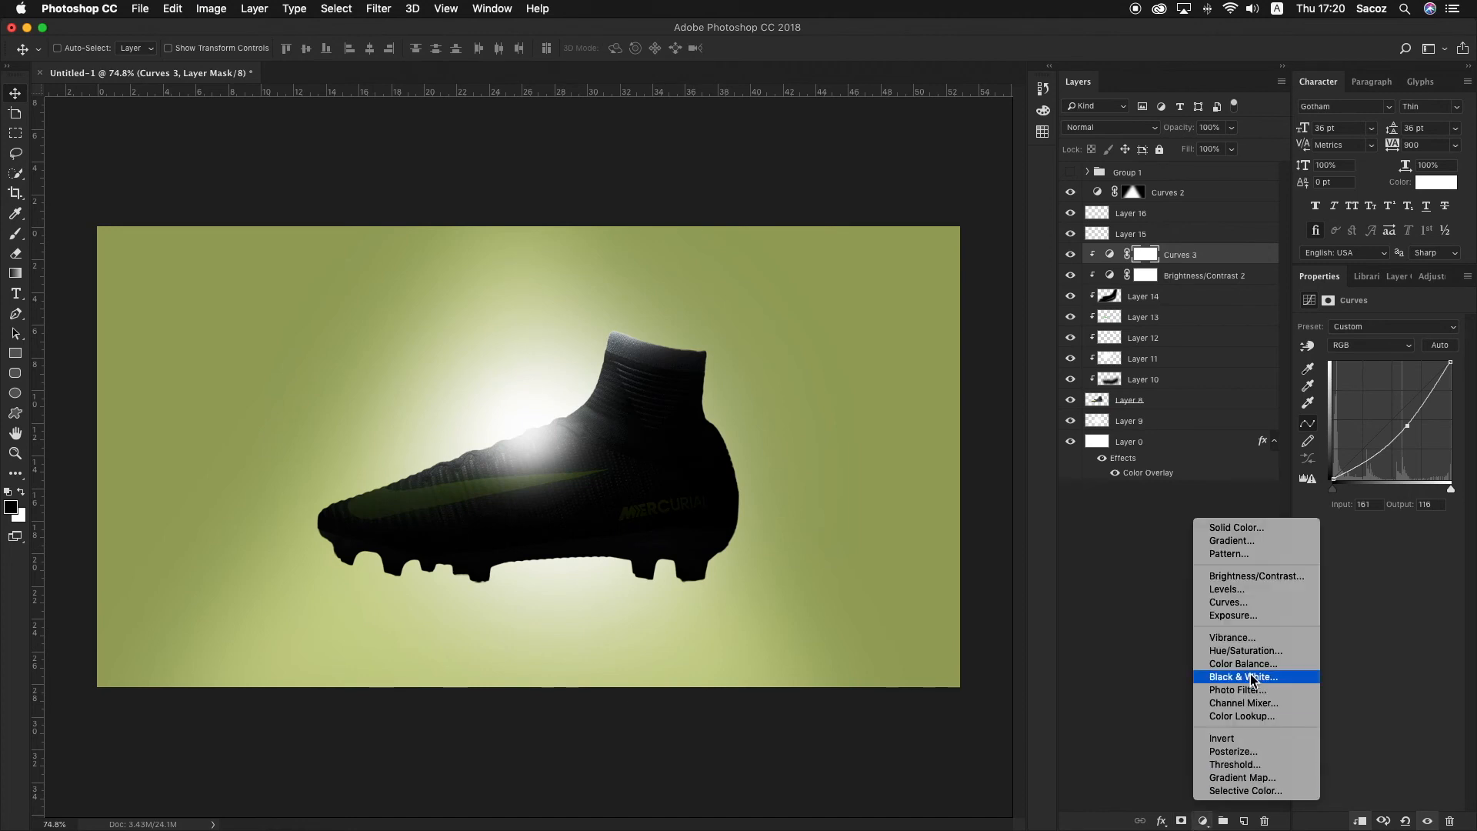
left_click(1246, 651)
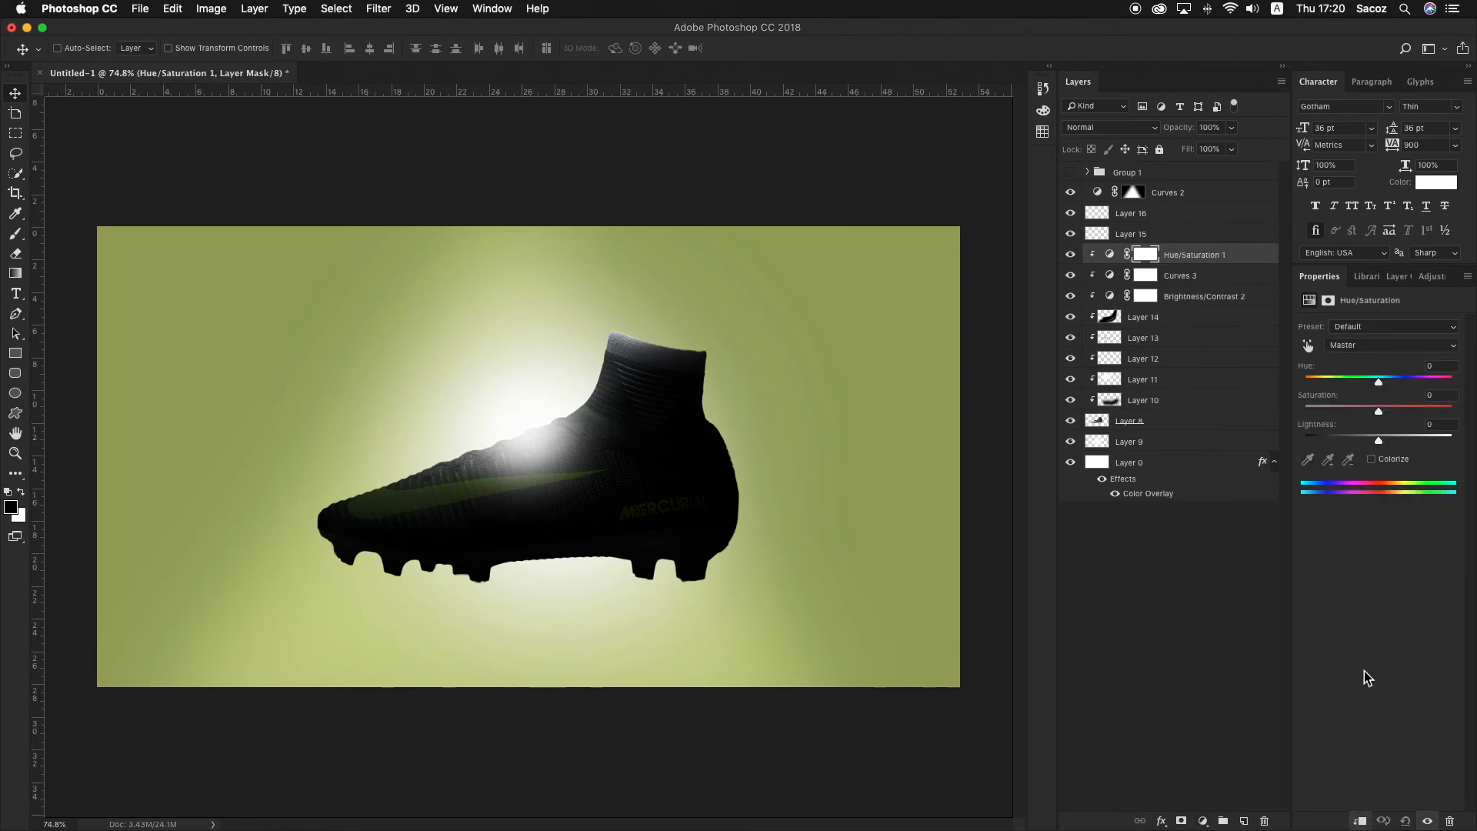
left_click_drag(1379, 440, 1345, 440)
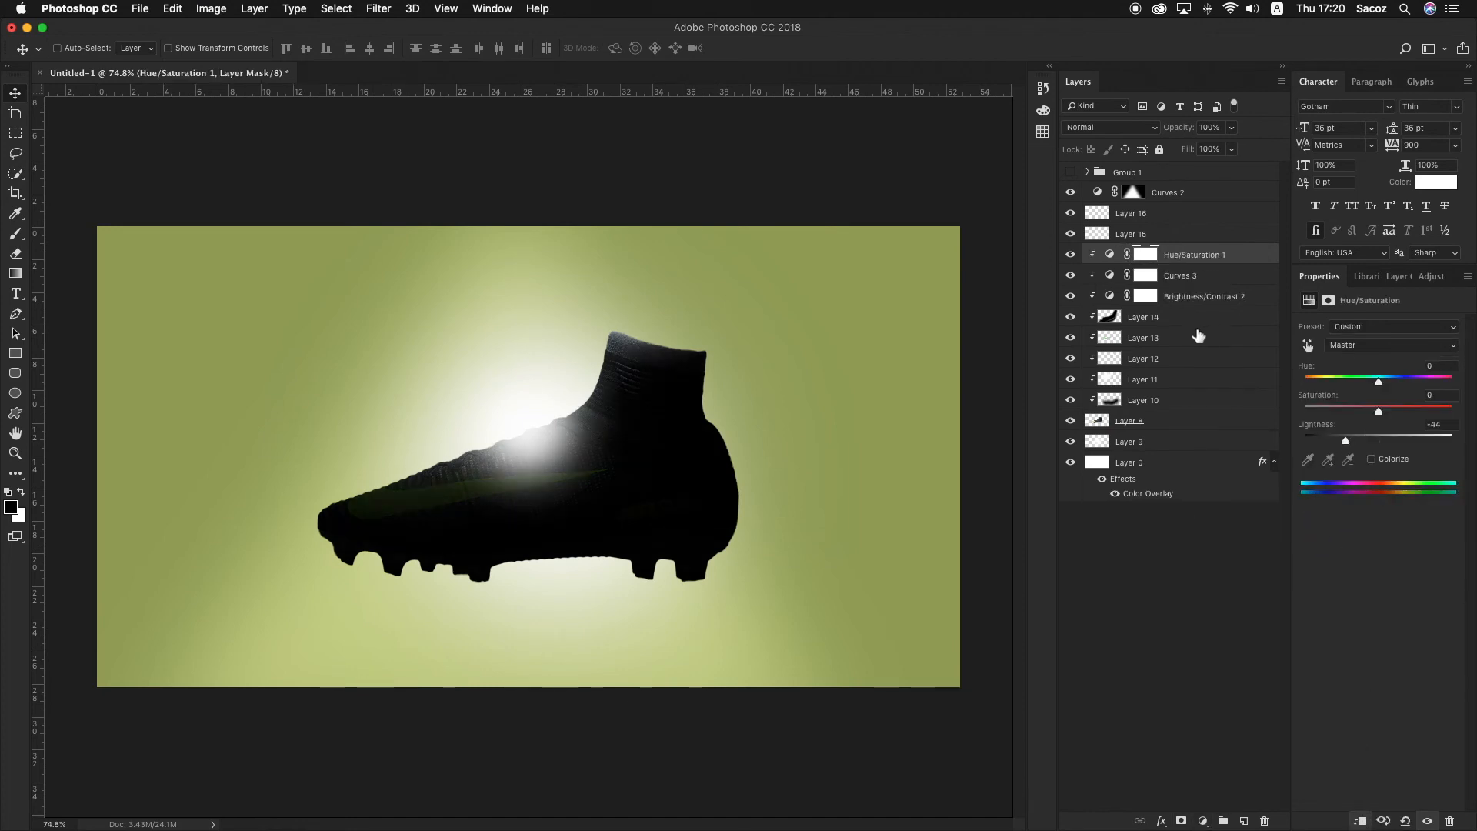
Brighten the boot by raising its clipped Curves point to about input 111, output 156.
left_click(1146, 275)
left_click_drag(1412, 431, 1383, 406)
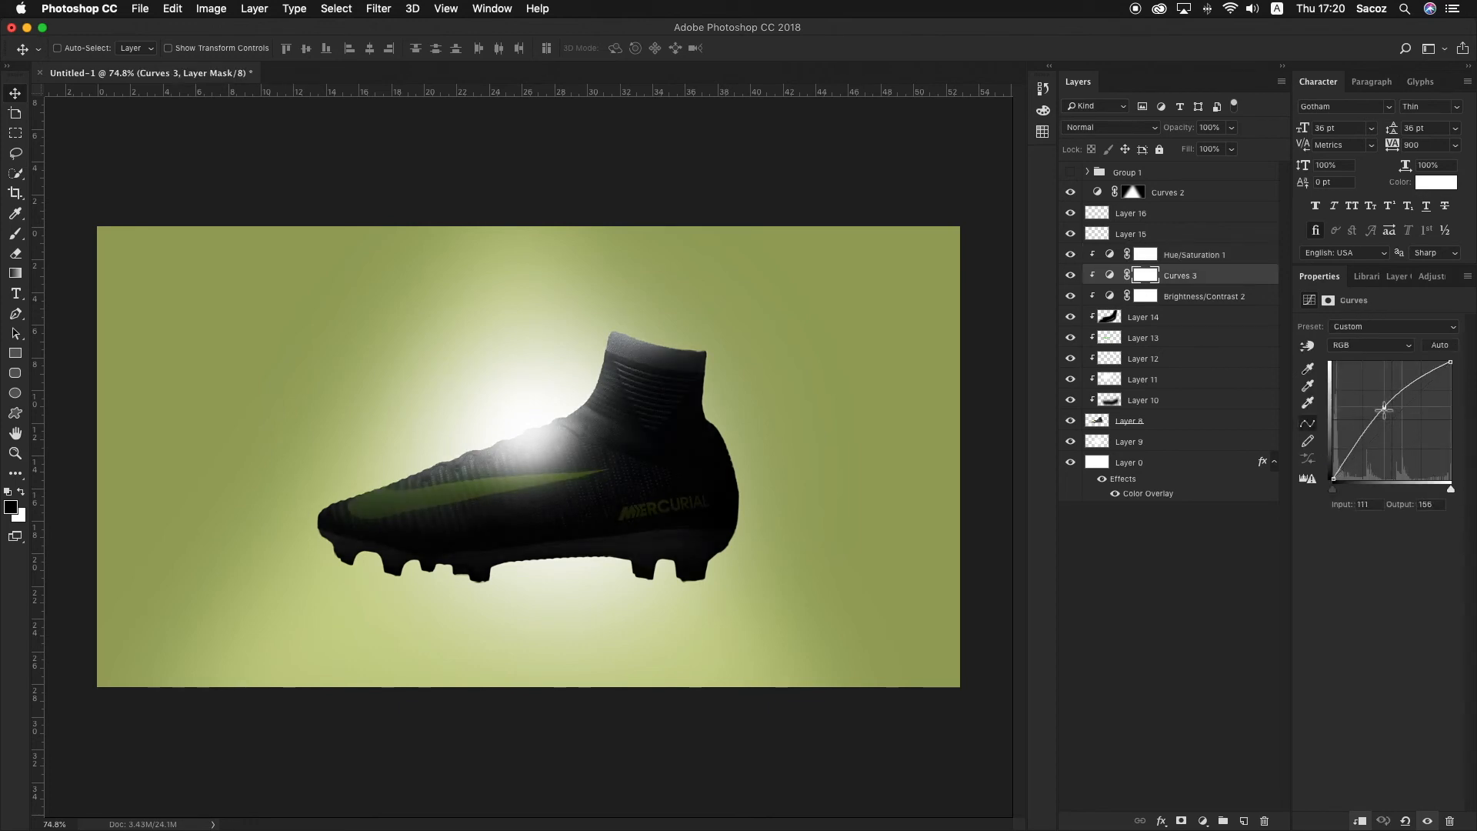
Set the boot's Hue/Saturation adjustment to saturation -6 and lightness +1.
left_click(1181, 256)
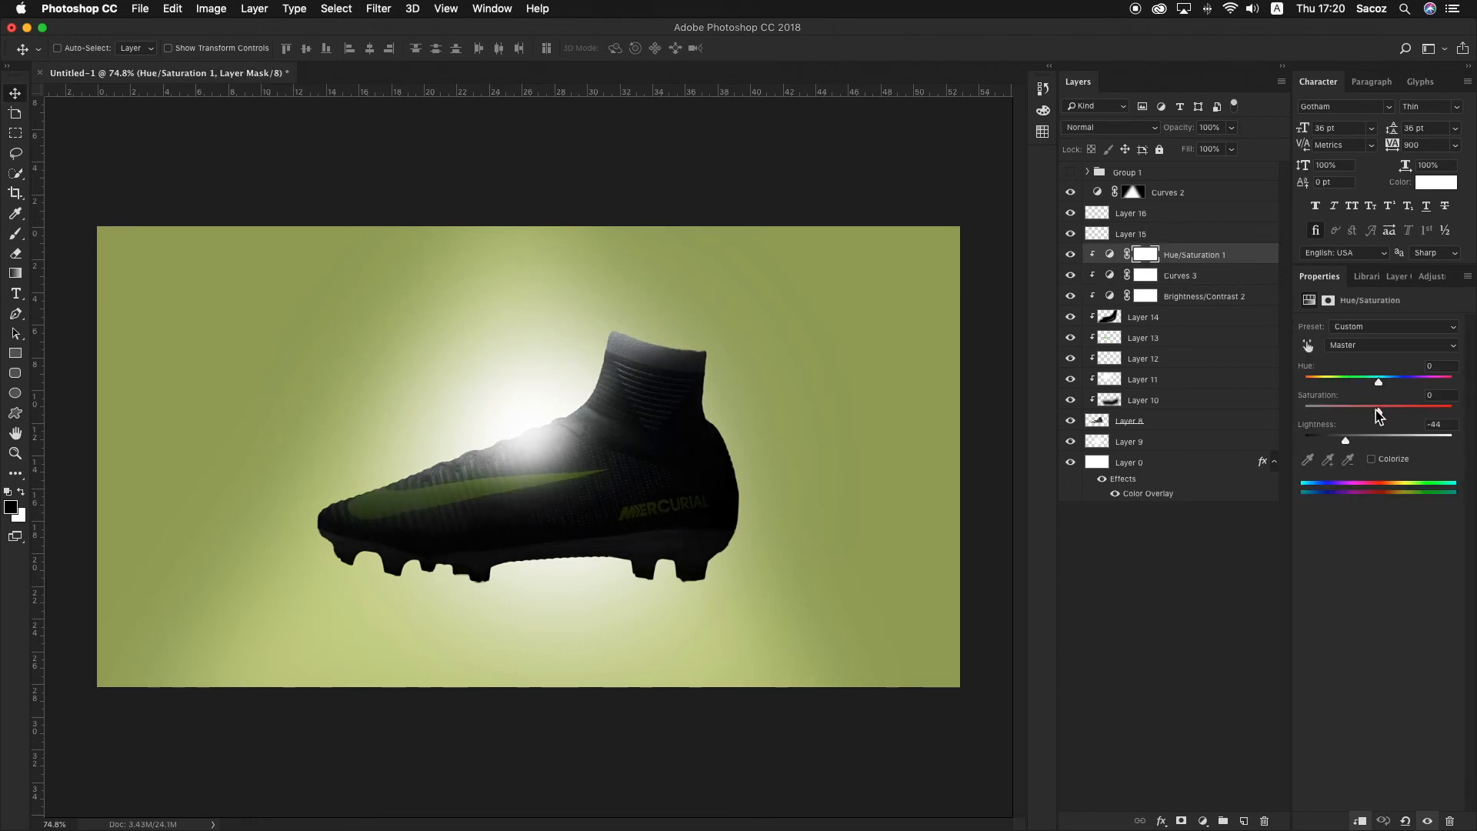
mouse_move(1377, 416)
left_mouse_down()
mouse_move(1355, 418)
mouse_move(1385, 422)
mouse_move(1379, 442)
left_mouse_up()
key("super+space")
left_click_drag(740, 276, 726, 264)
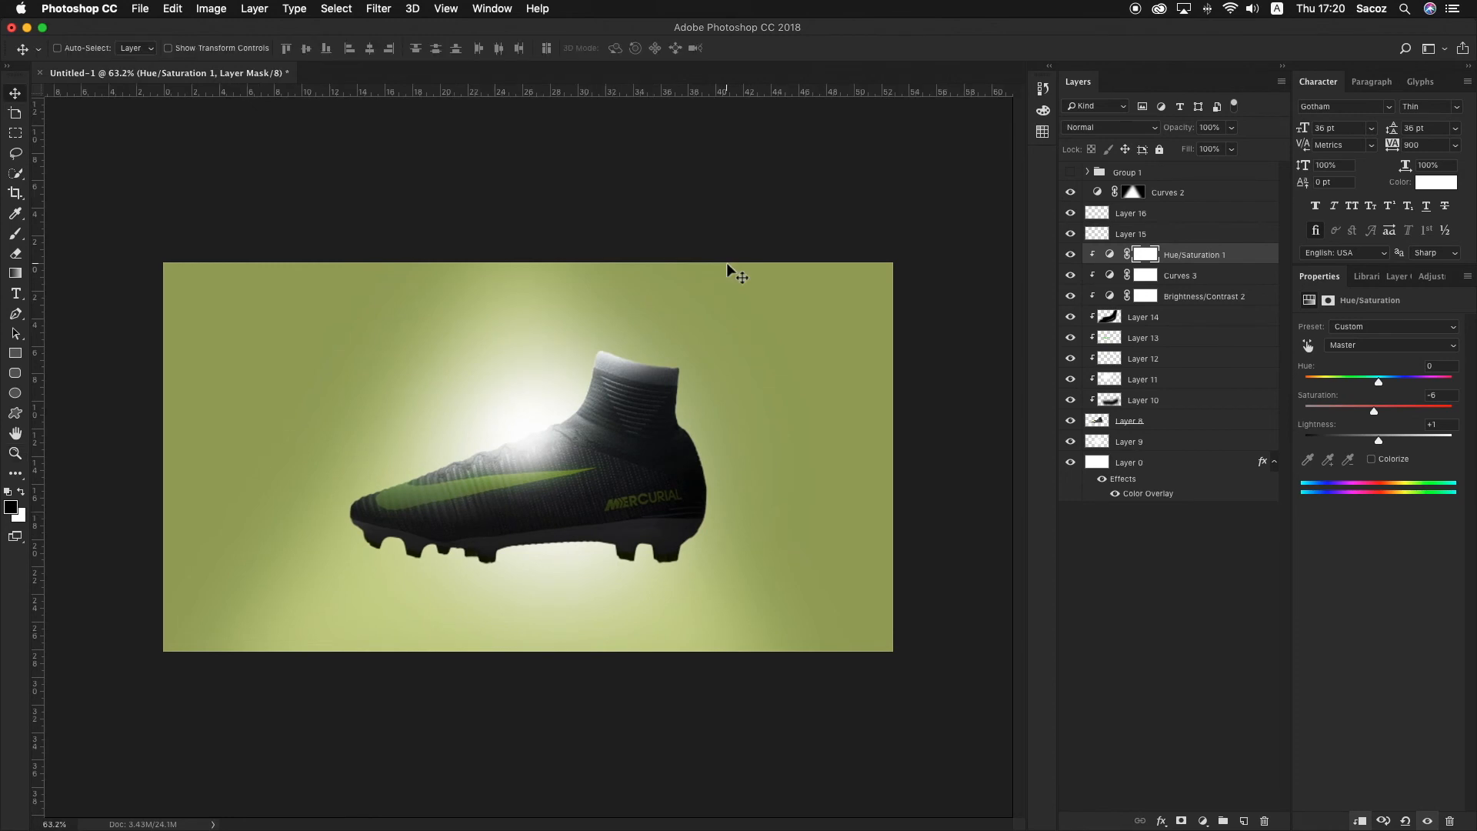
Delete the Hue/Saturation adjustment from the boot's clipped layers.
key("Delete")
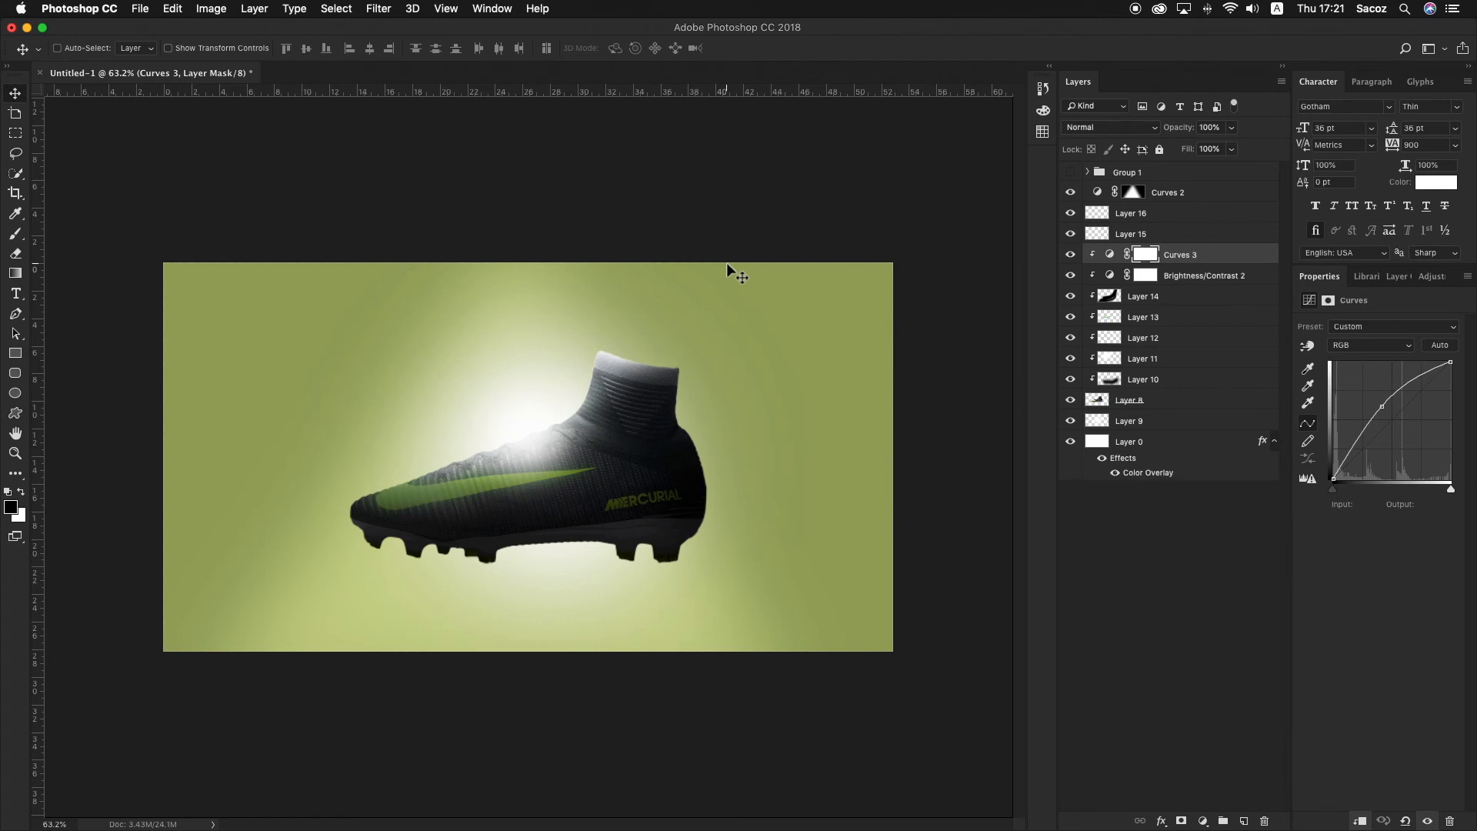
key("z")
mouse_move(673, 311)
left_mouse_down()
mouse_move(657, 297)
mouse_move(692, 302)
left_mouse_up()
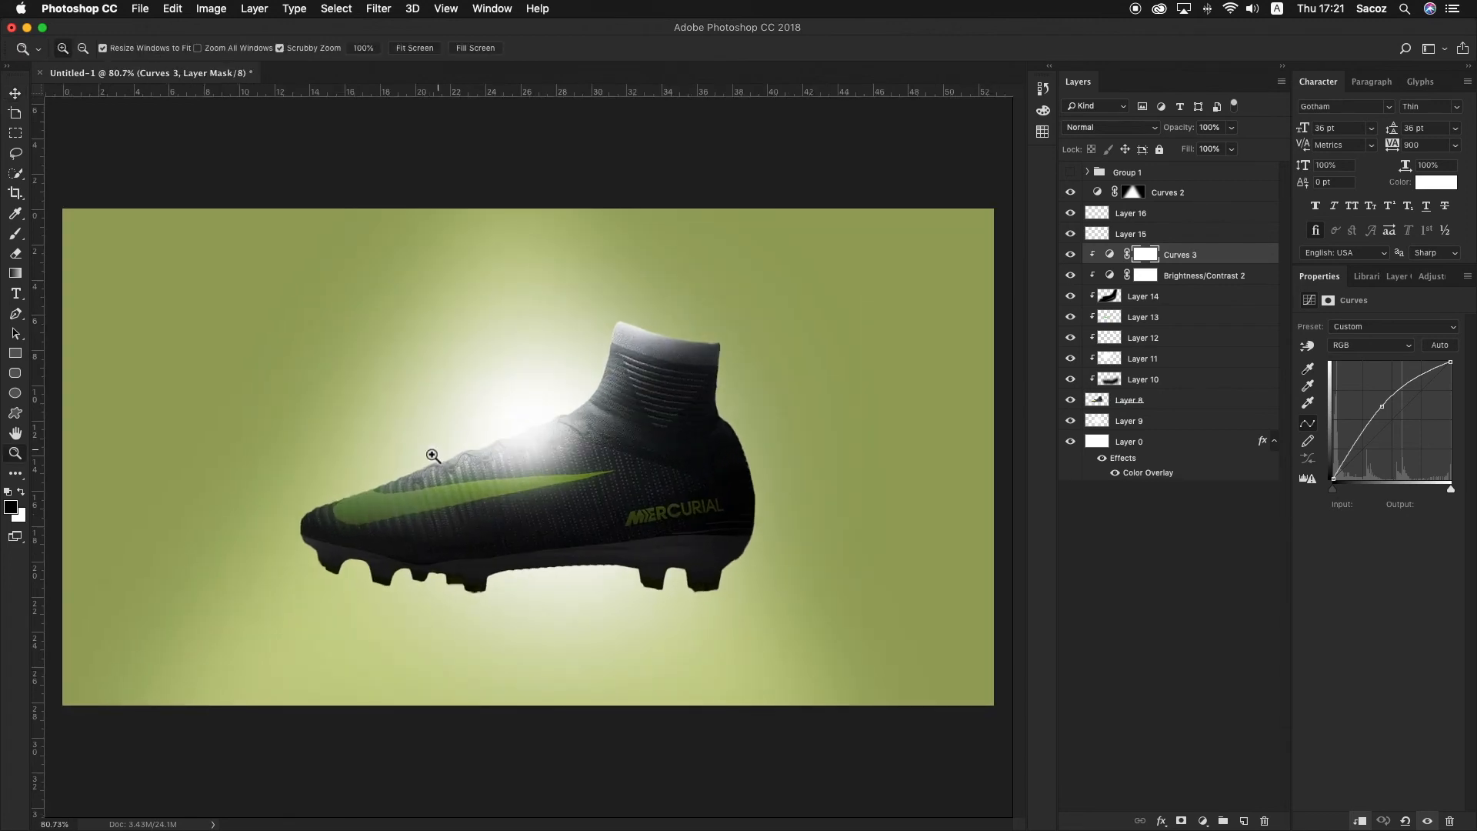
Group all the rebuilt composition's layers, from the Curves 2 light beam down to the Layer 0 background.
mouse_move(432, 454)
left_mouse_down()
mouse_move(517, 459)
mouse_move(441, 465)
mouse_move(472, 462)
mouse_move(462, 453)
left_mouse_up()
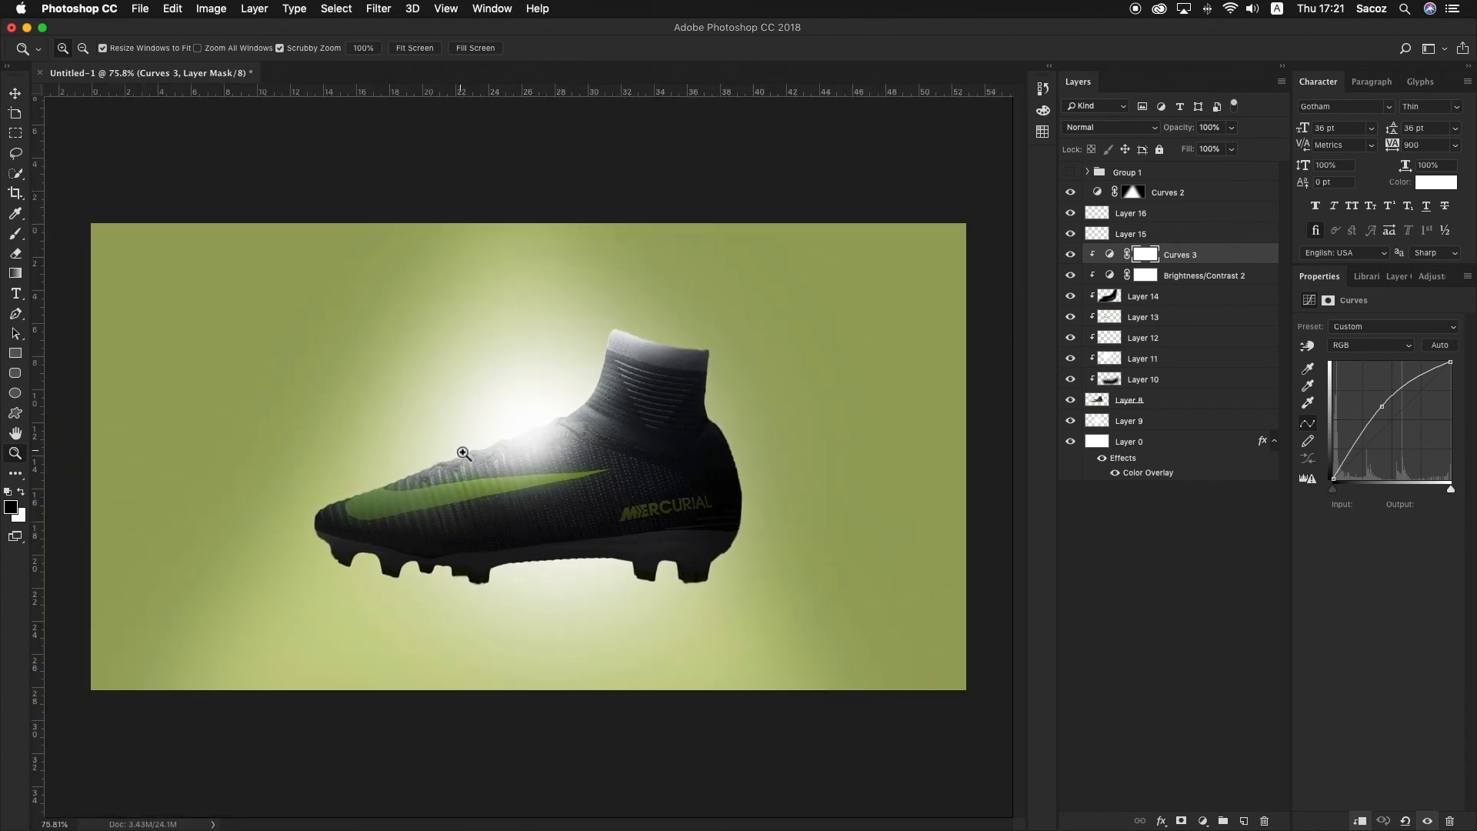
key("v")
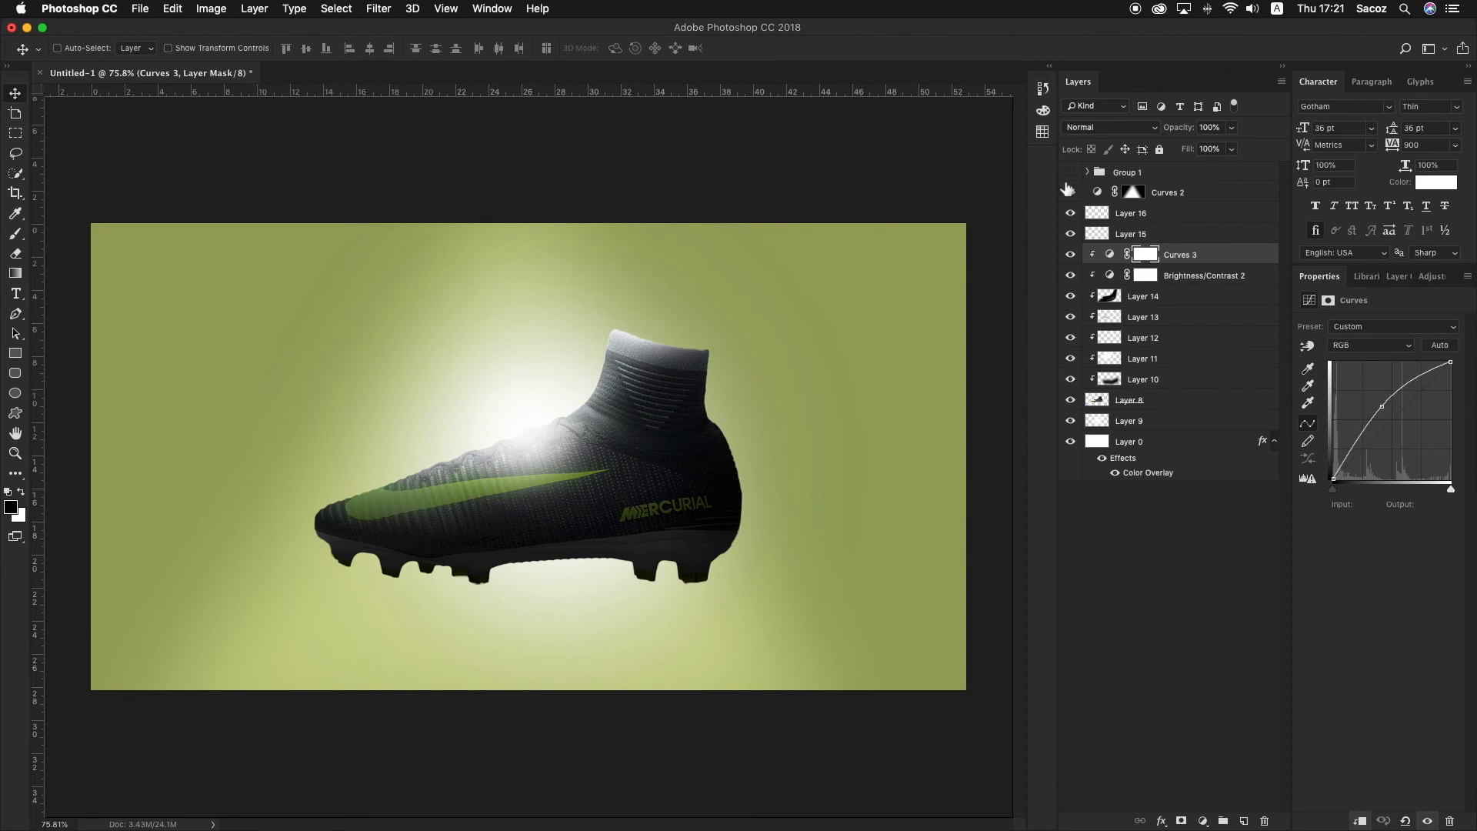
left_click(1173, 195)
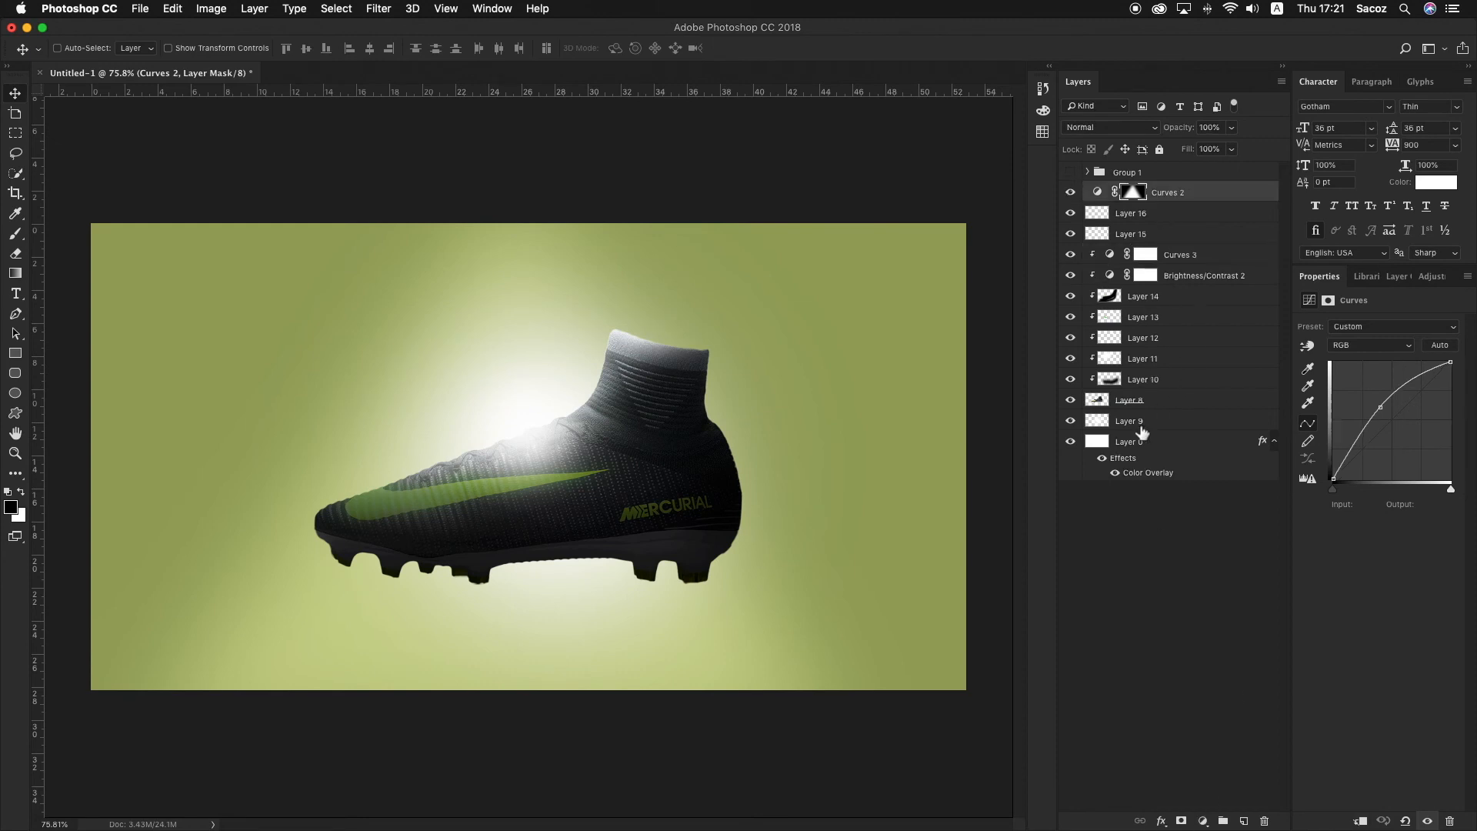
left_click(1148, 444, "shift")
key("super+g")
Compare the original composition in Group 1 with the rebuilt one in Group 2 by switching their visibility, leaving only Group 2 shown.
left_click(1071, 172)
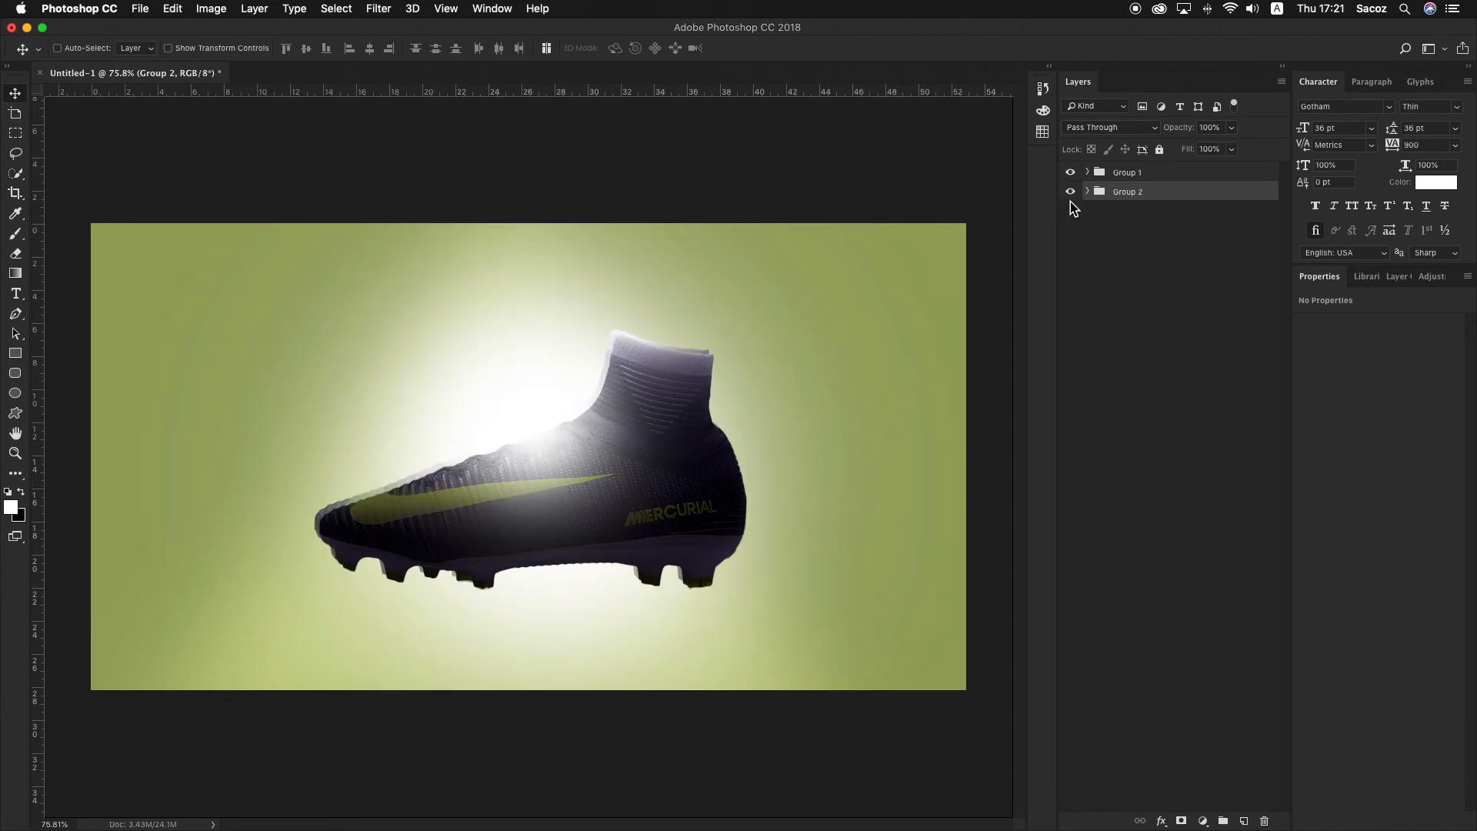
left_click(1070, 202)
left_click(1070, 191)
left_click(1071, 192)
left_click(1071, 192)
left_click(1070, 192)
left_click(1070, 172)
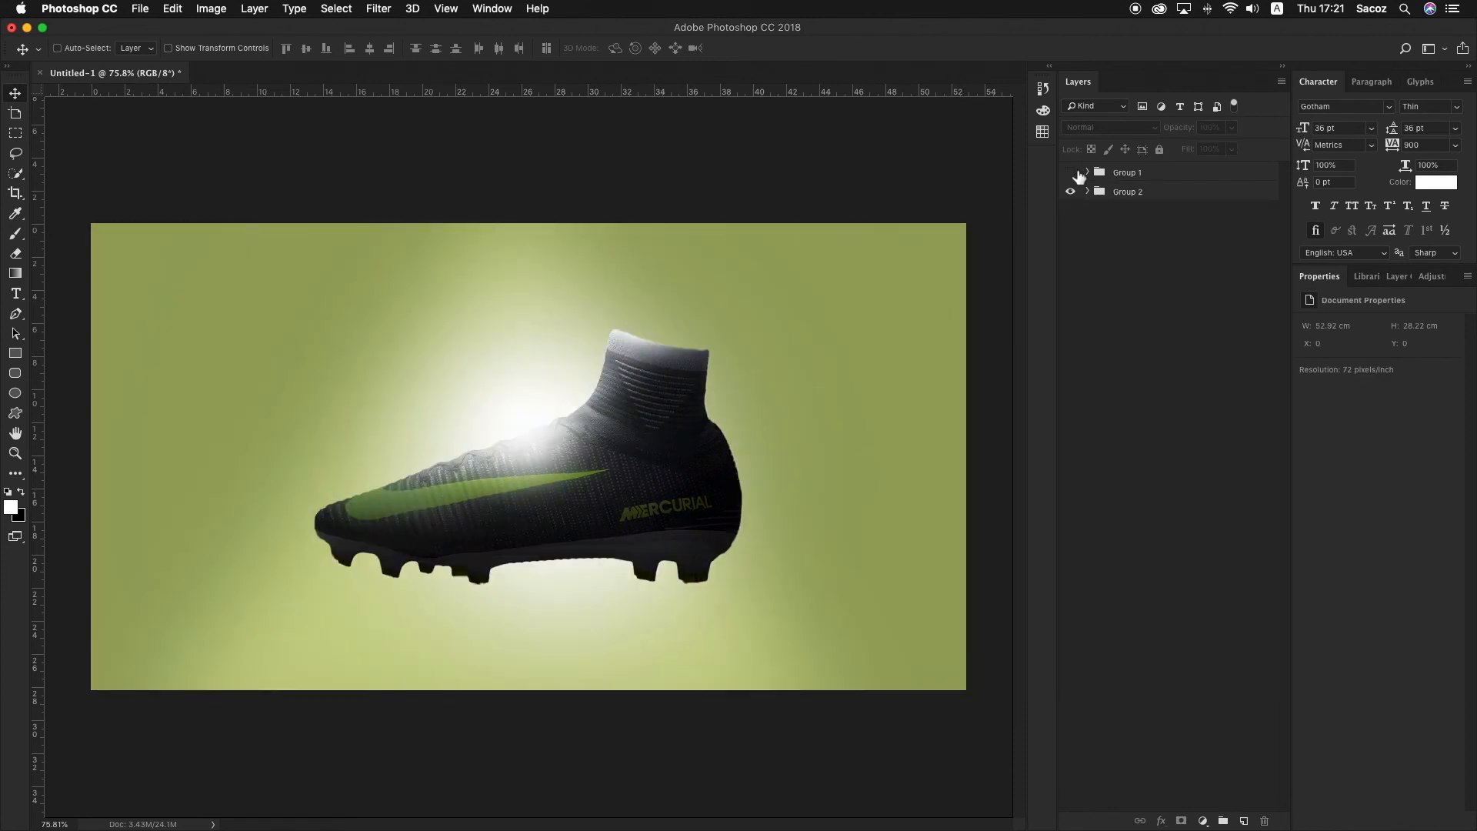
Add a Color Balance adjustment clipped to the boot above Curves 3, with midtones magenta-green +4 and yellow-blue +12.
left_click(1087, 192)
left_click(1198, 277)
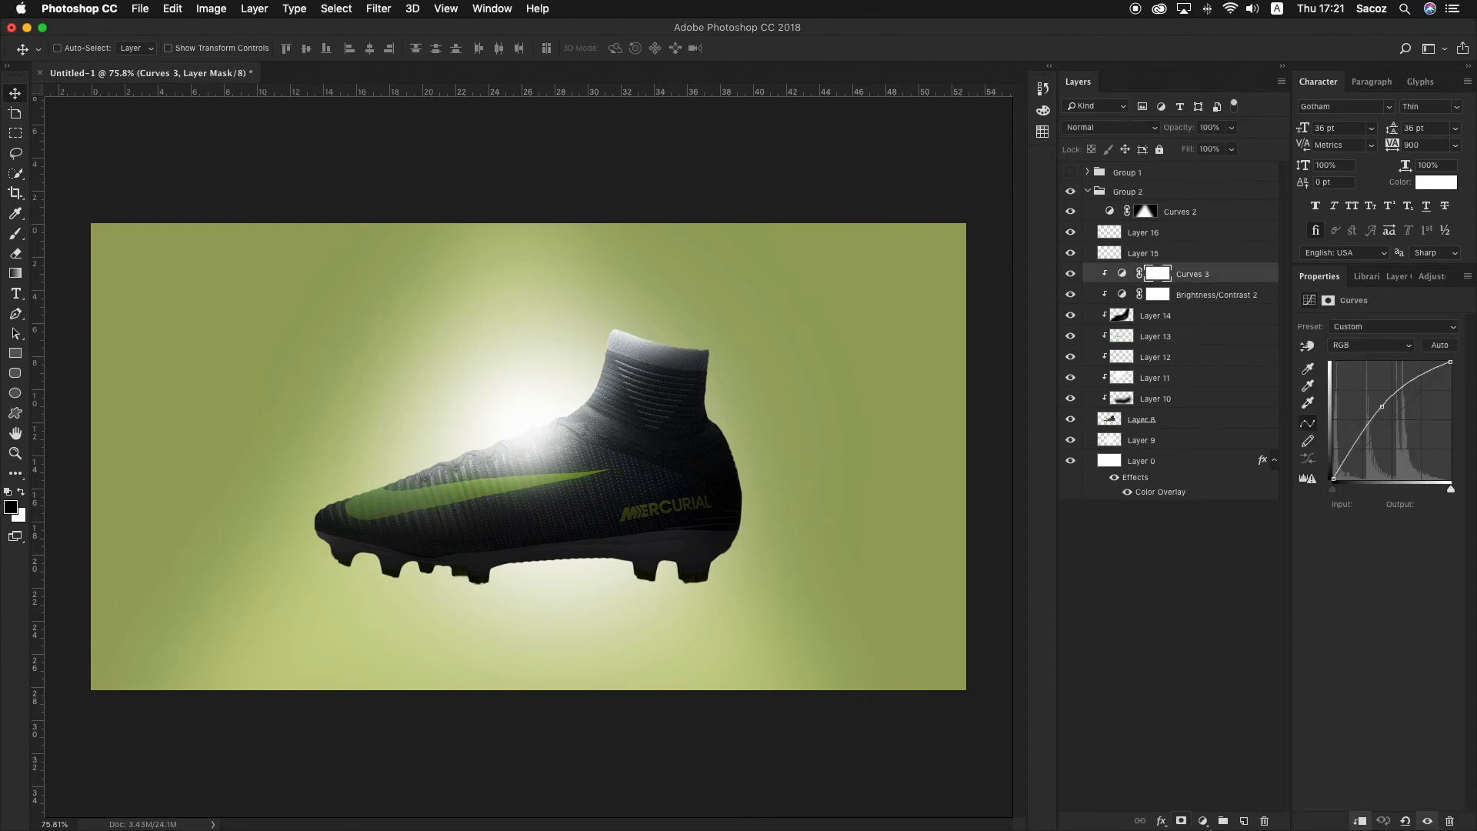
left_click(1204, 821)
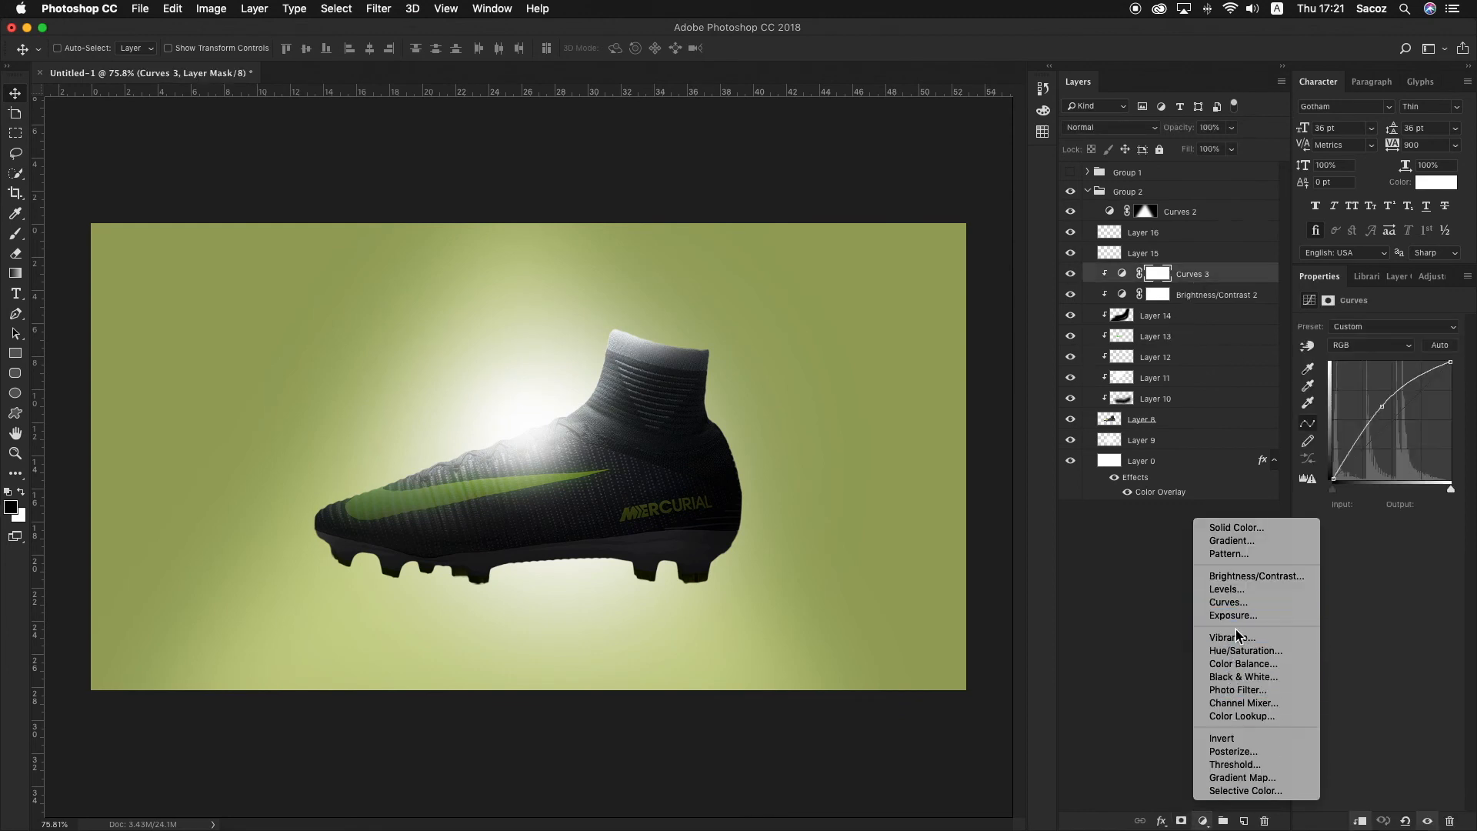
left_click(1242, 663)
left_click_drag(1358, 387, 1362, 389)
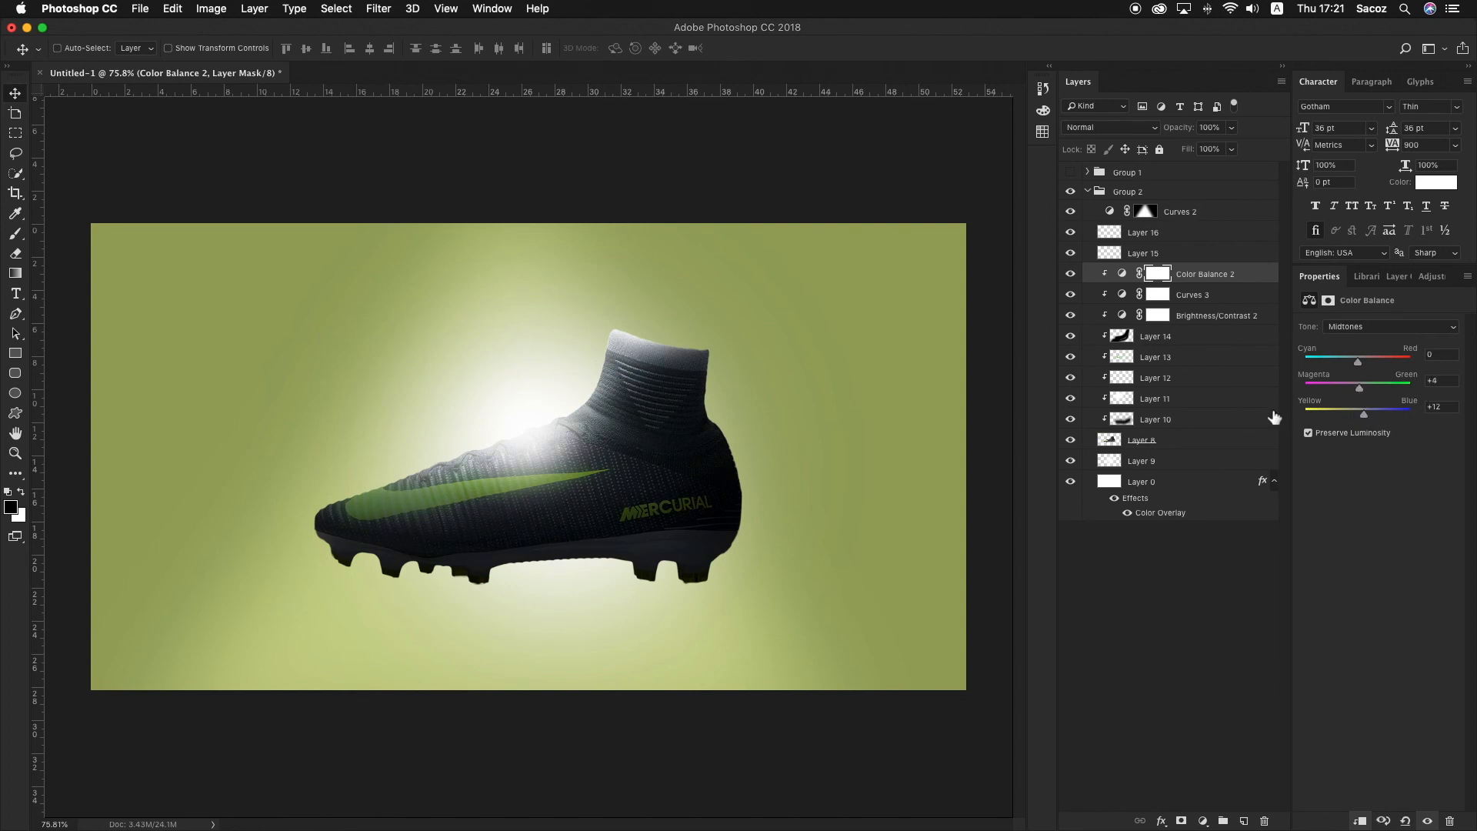
Check the boot with Layer 13 hidden and shown, and set Layer 13's opacity to 7%.
key("z")
left_click_drag(697, 412, 660, 403)
left_click_drag(353, 455, 421, 508)
left_click_drag(628, 508, 585, 508)
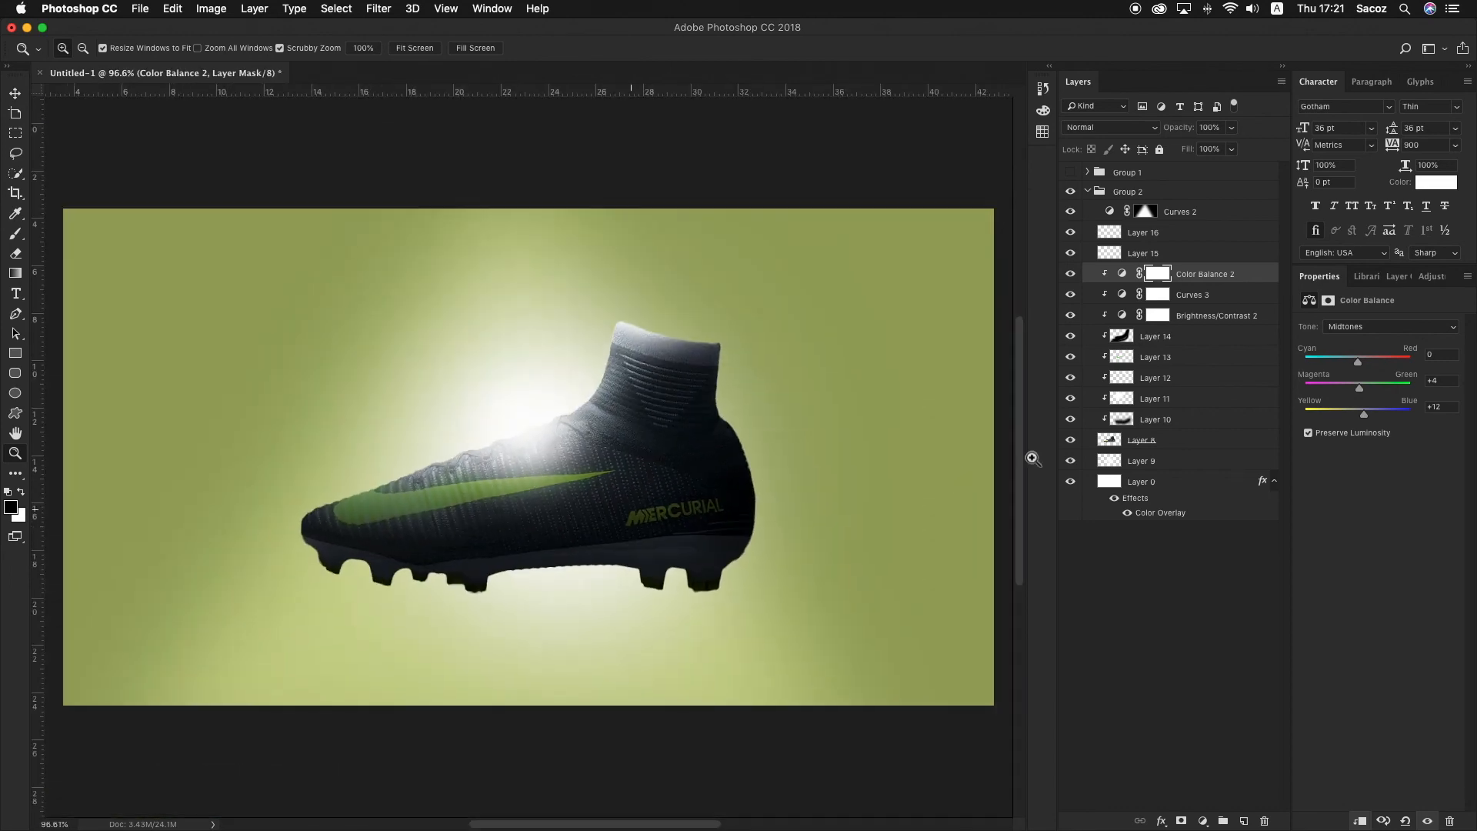
left_click(1071, 357)
left_click_drag(518, 376, 495, 375)
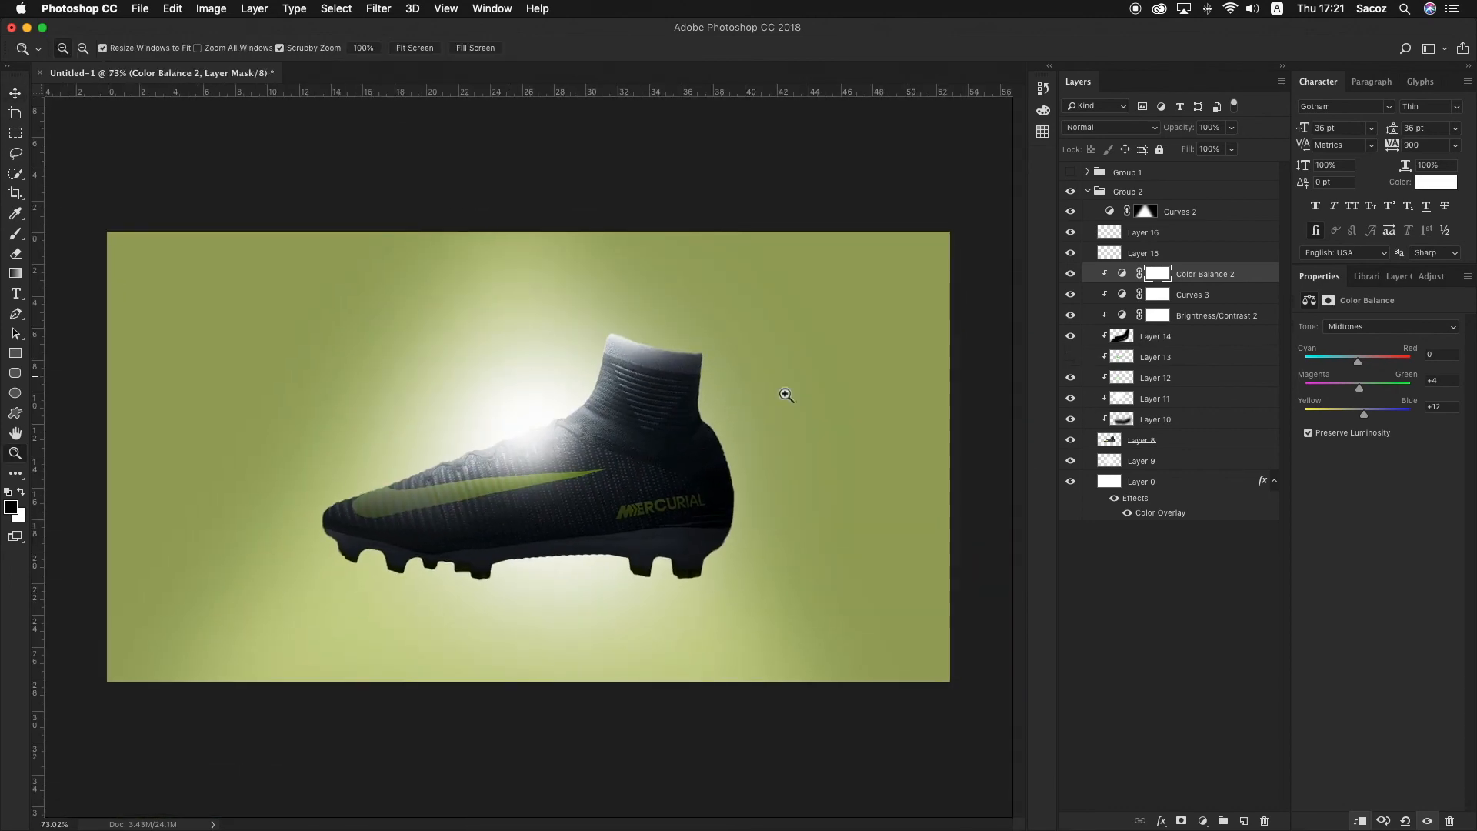
key("v")
left_click(1071, 357)
left_click(1181, 359)
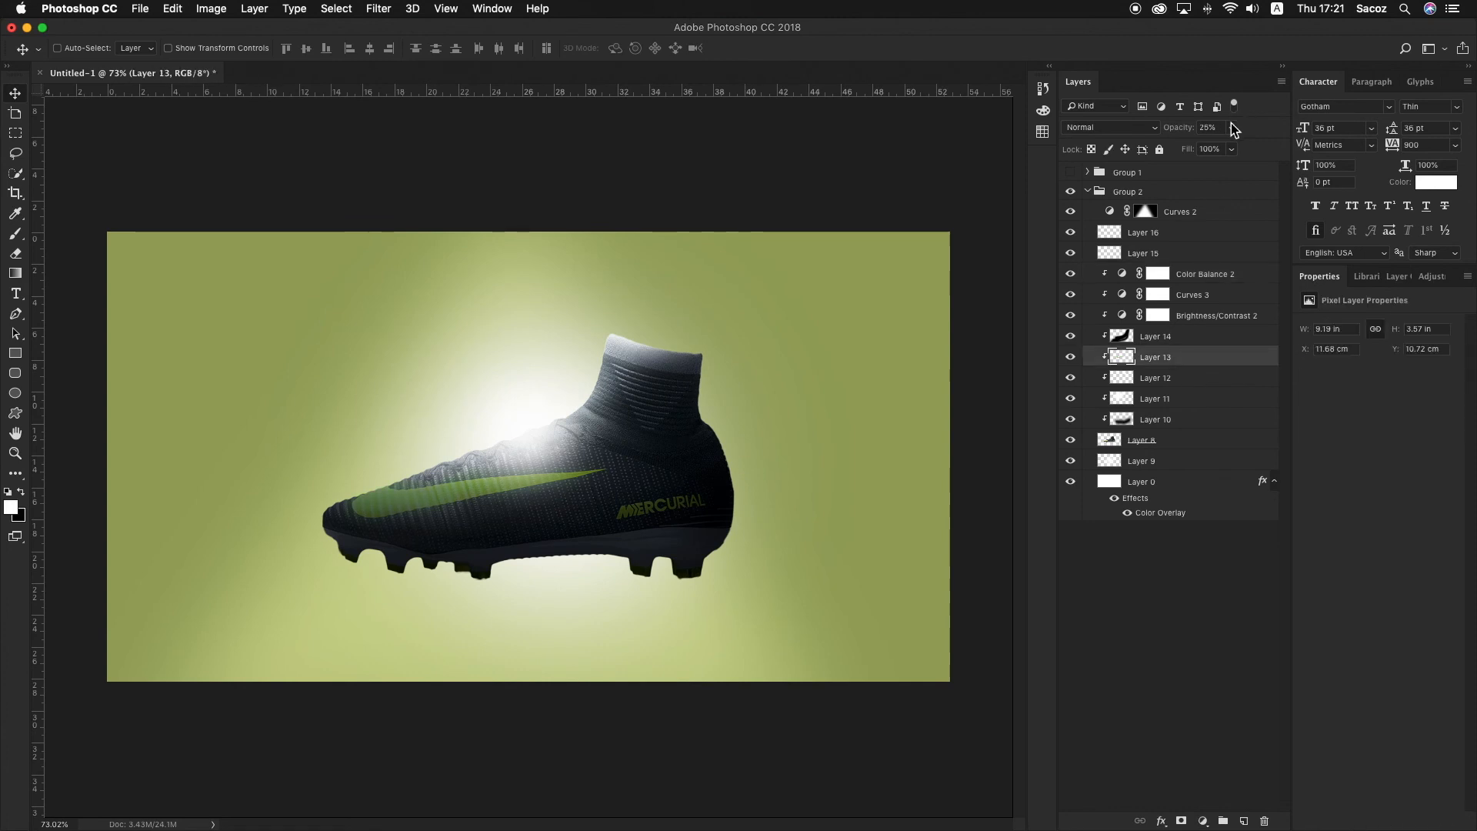
left_click_drag(1220, 148, 1214, 148)
Compare the composition with the Layer 13 highlight and the Curves 2 light beam each hidden and shown.
key("z")
mouse_move(804, 221)
left_mouse_down()
mouse_move(778, 221)
mouse_move(795, 221)
left_mouse_up()
key("v")
left_click(1070, 357)
left_click(1070, 357)
key("z")
left_click_drag(910, 322, 873, 317)
key("v")
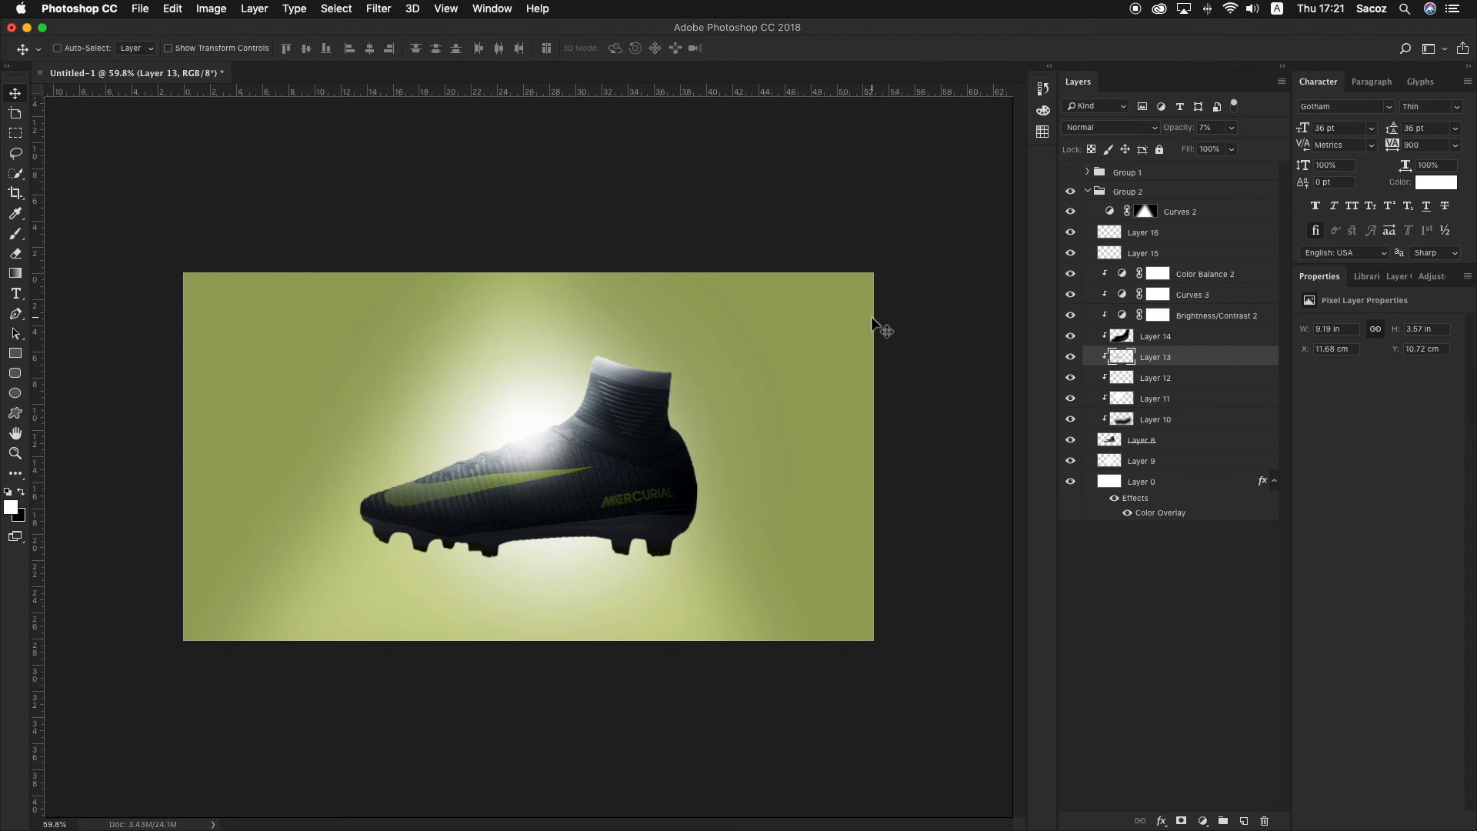
left_click(1071, 212)
left_click(1071, 213)
Try dark olive 4c5522 and reddish brown 955548 as the Color Overlay colour of the Layer 0 background, cancelling both.
double_click(1179, 513)
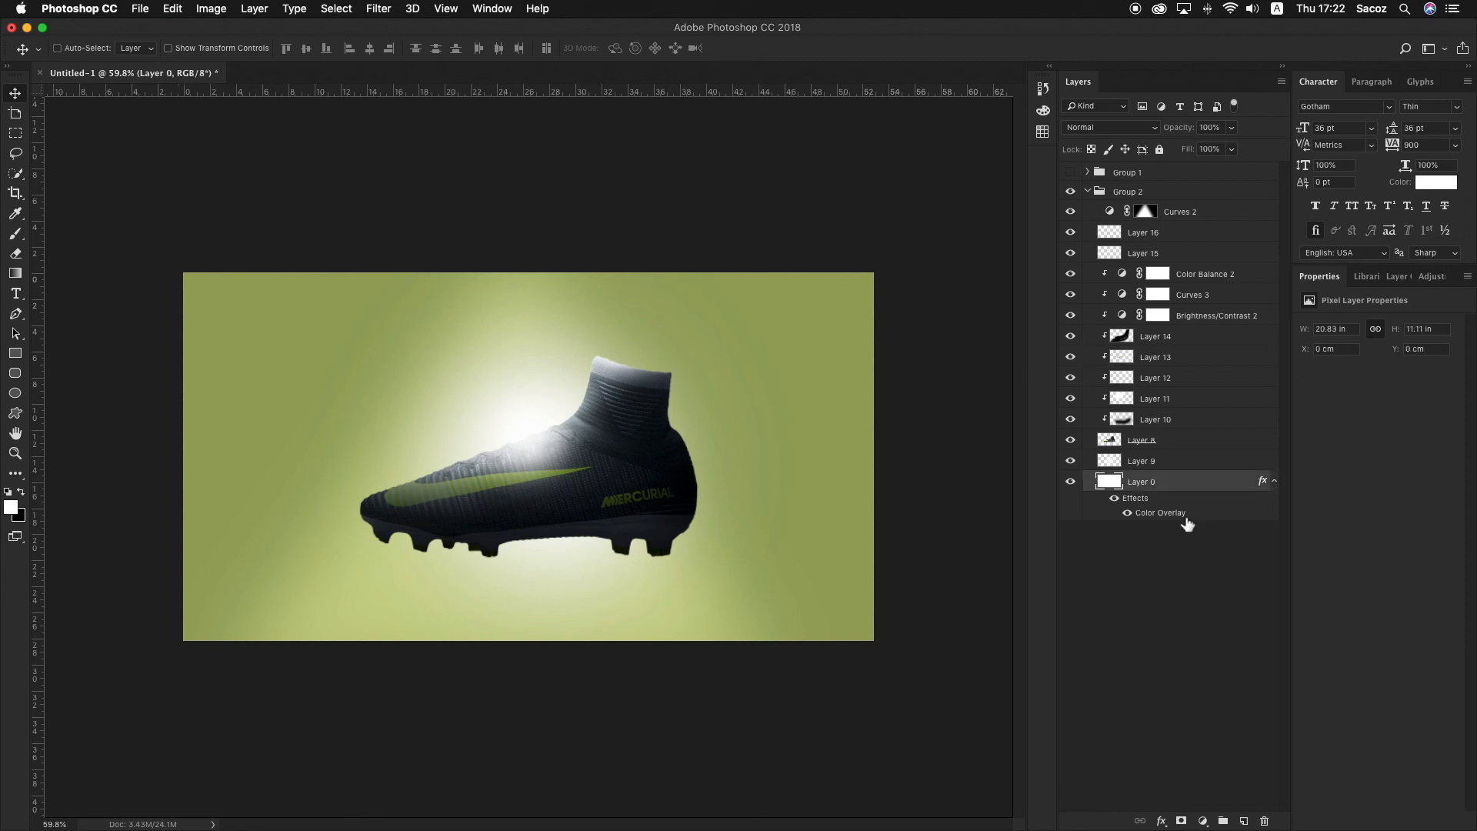
left_click(1158, 184)
left_click(841, 314)
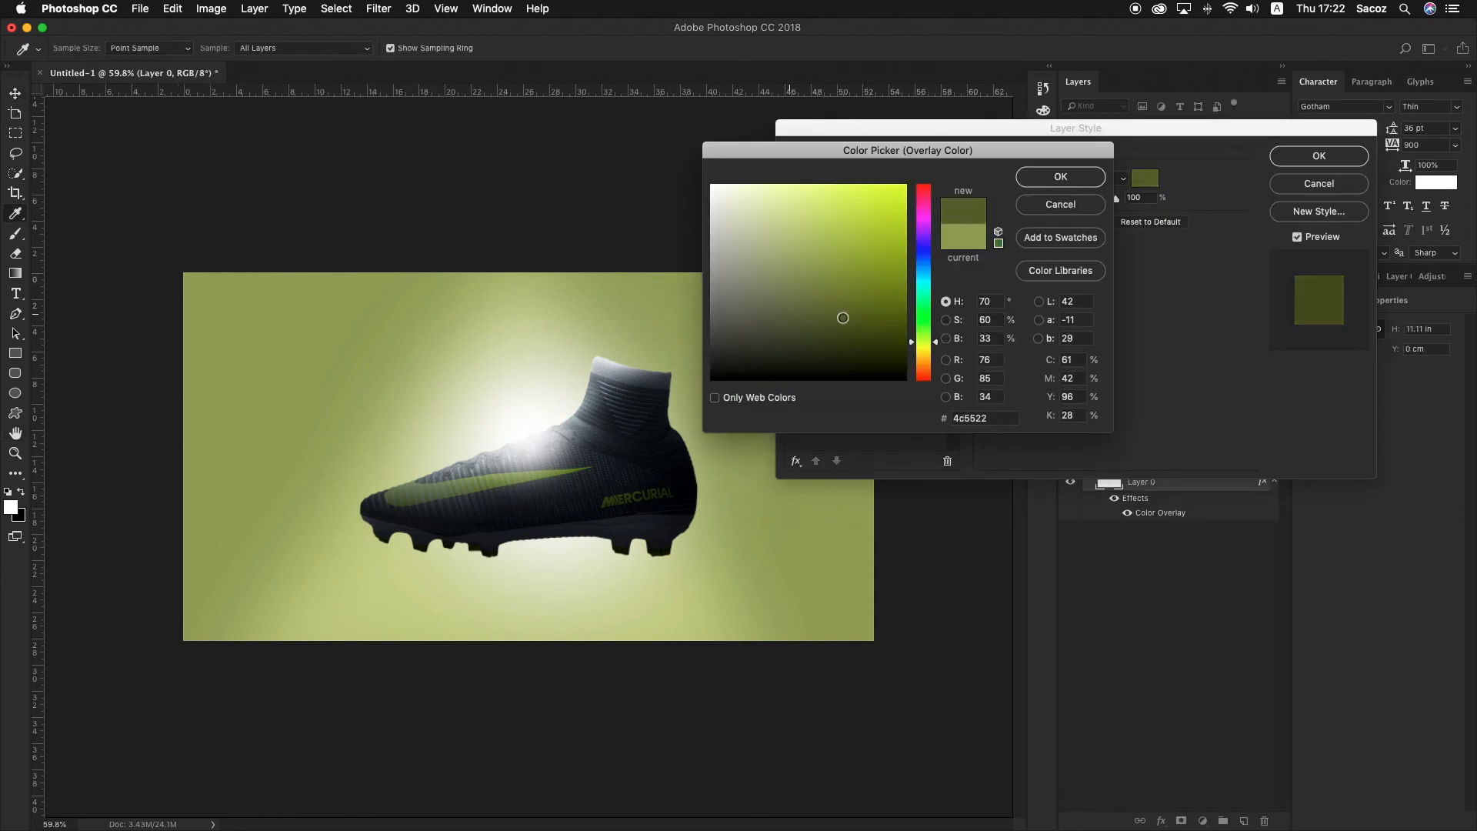
left_click(1037, 209)
left_click(1124, 180)
left_click(1144, 185)
left_click(1146, 185)
left_click_drag(934, 342, 932, 381)
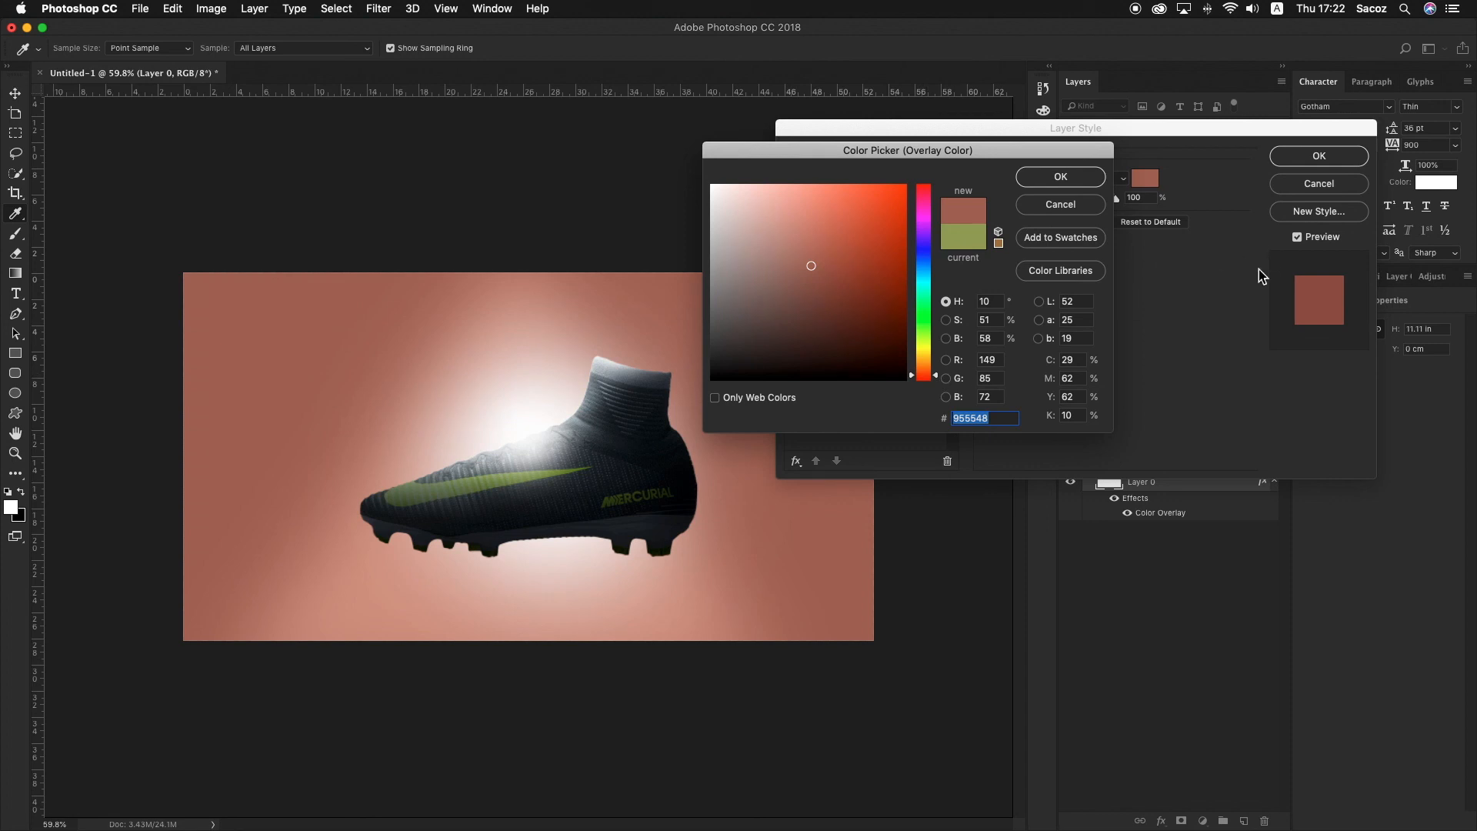
left_click(1072, 203)
left_click(1296, 184)
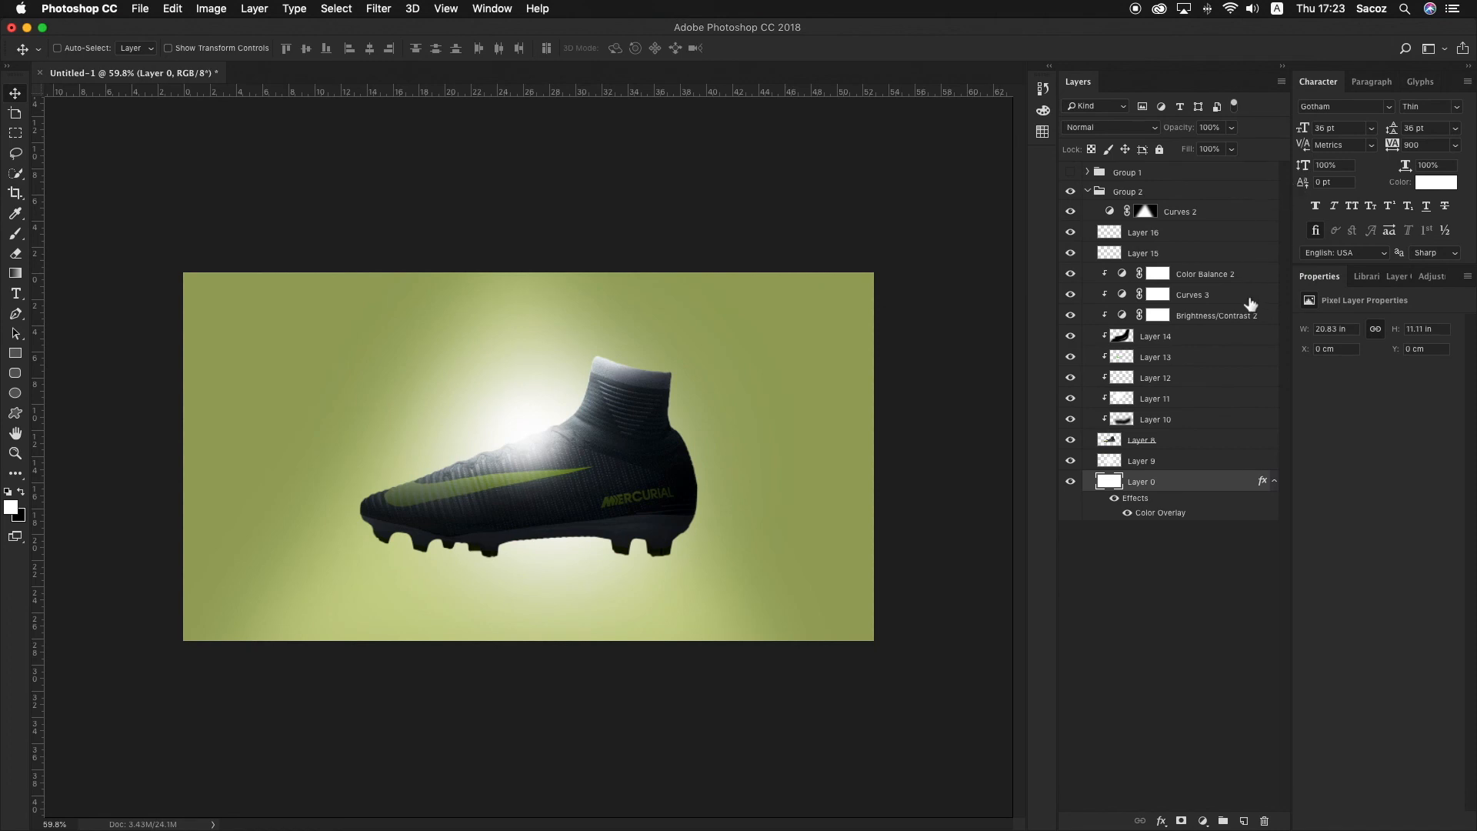
Select Layer 10, the lowest shading layer clipped to the boot.
left_click(1230, 278)
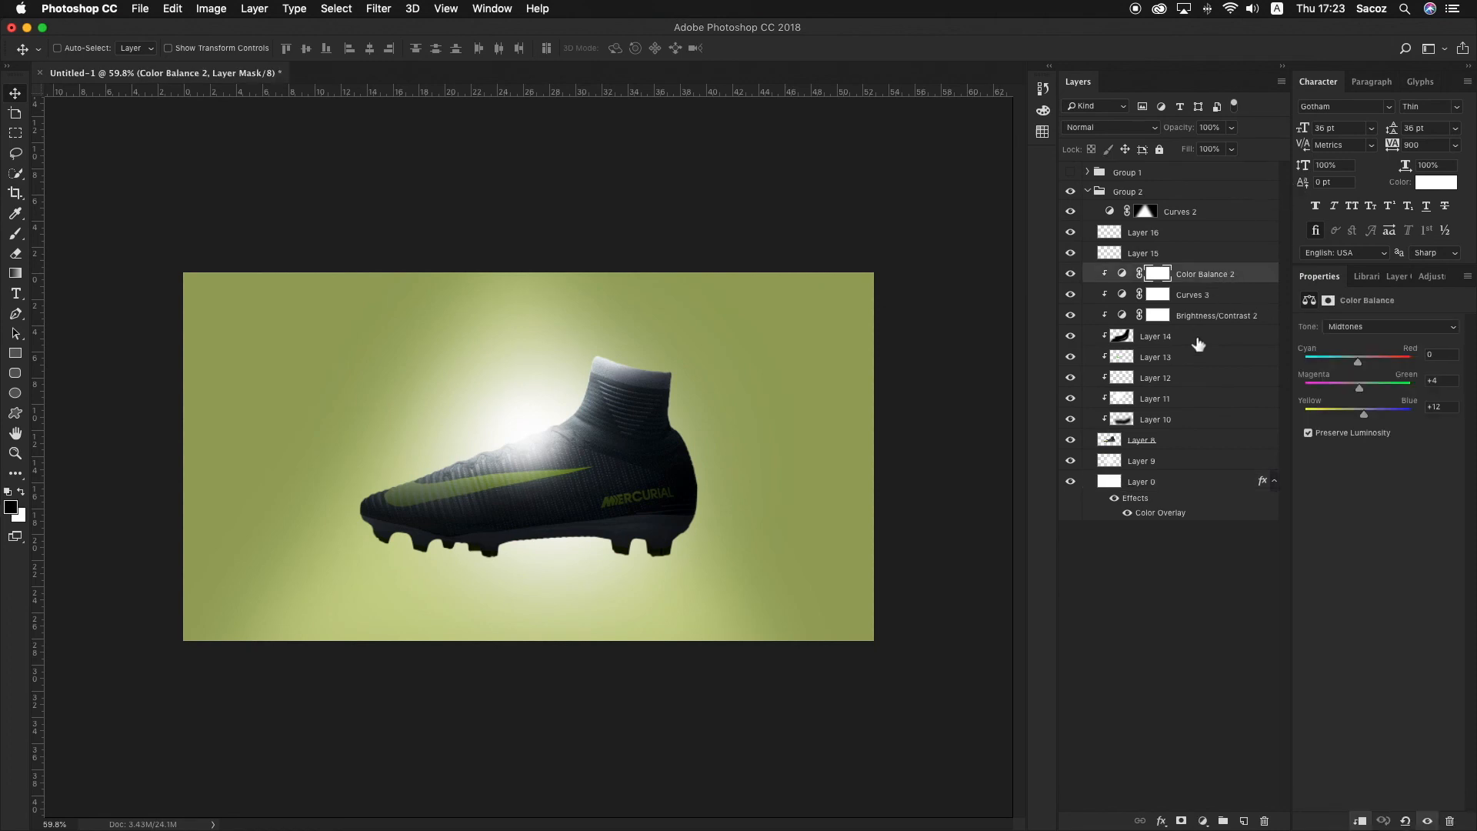
left_click(1206, 420)
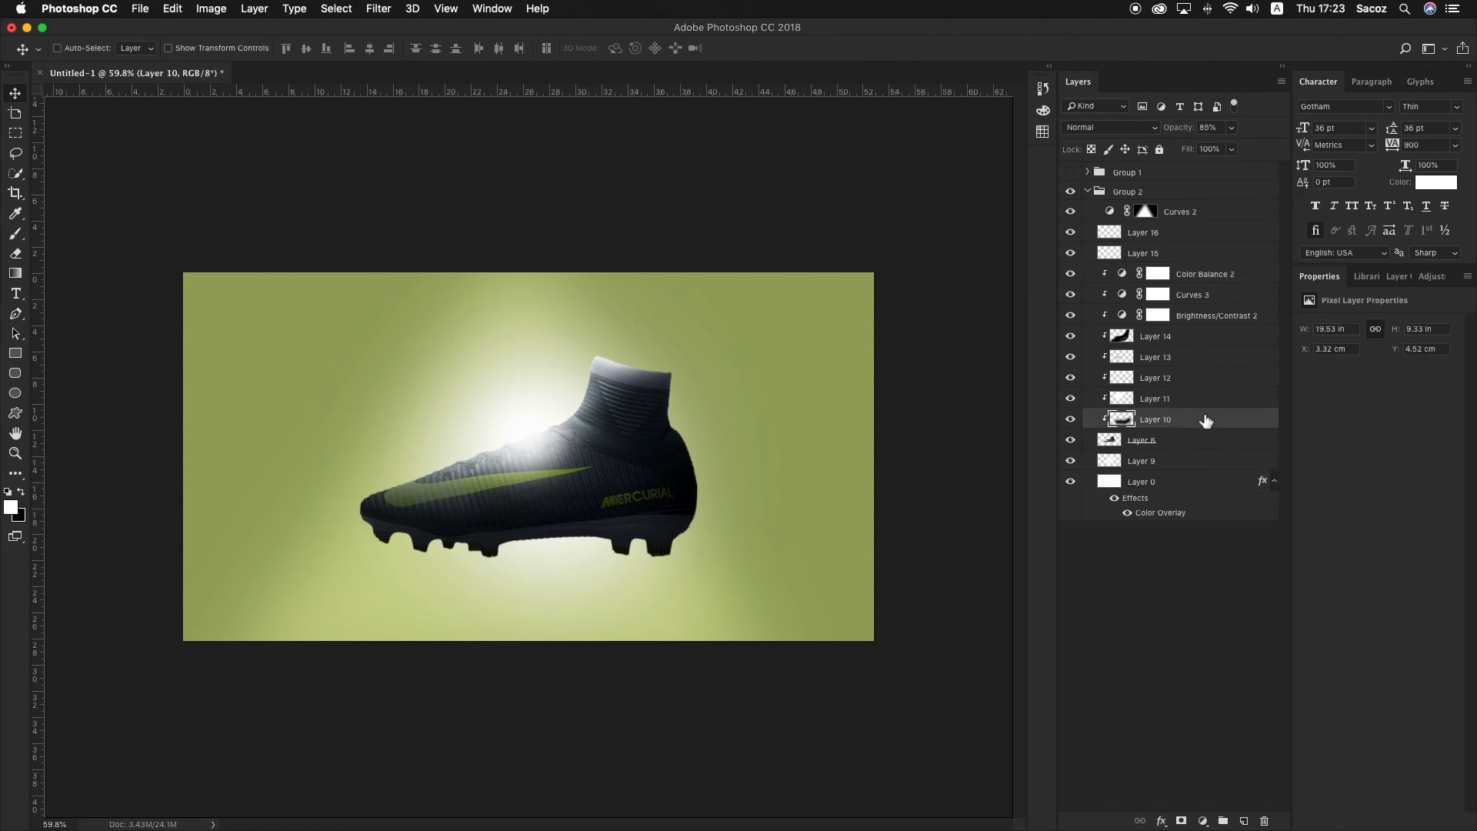